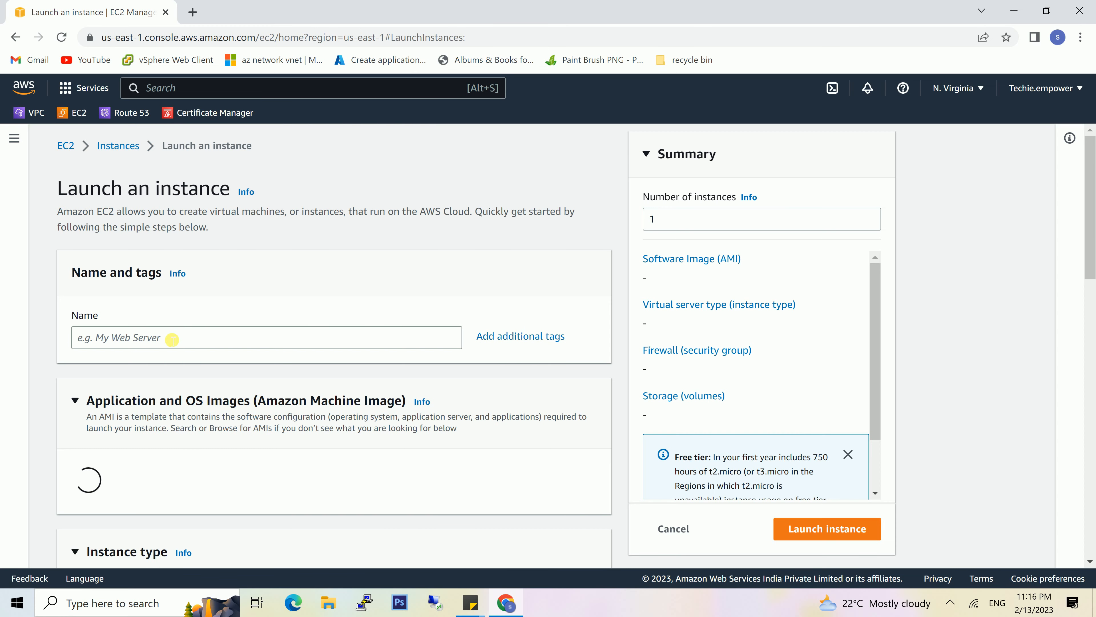
- Name the new instance Server1 and assign it the key pair TechieKeypair1
left_click(172, 339)
type("Server1")
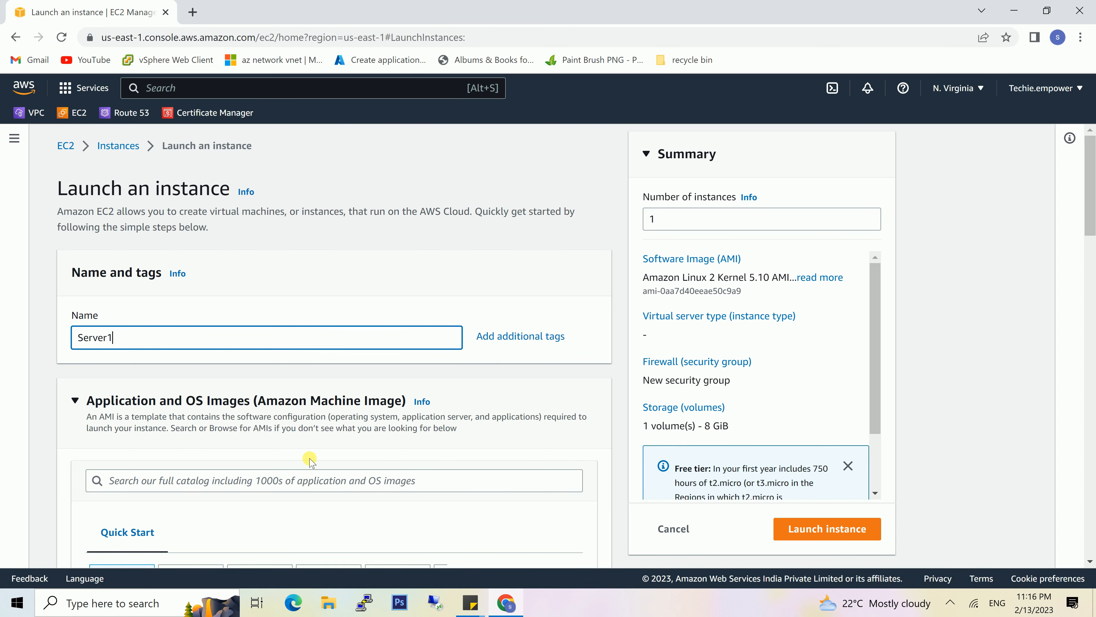
scroll(311, 452, "down", 8)
scroll(312, 449, "down", 6)
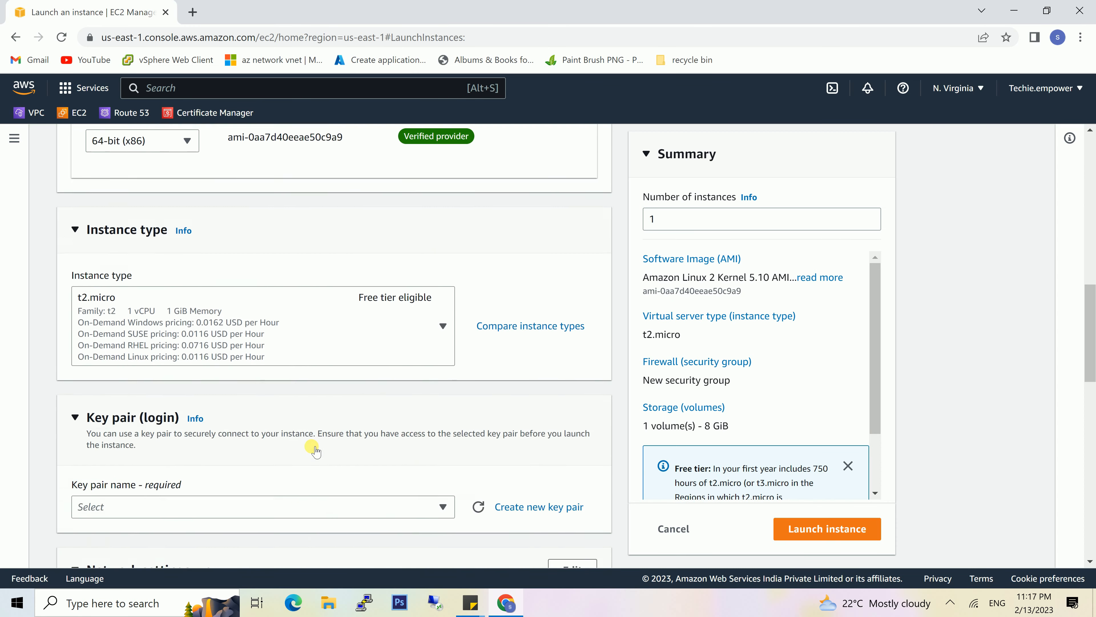
left_click(431, 435)
left_click(184, 510)
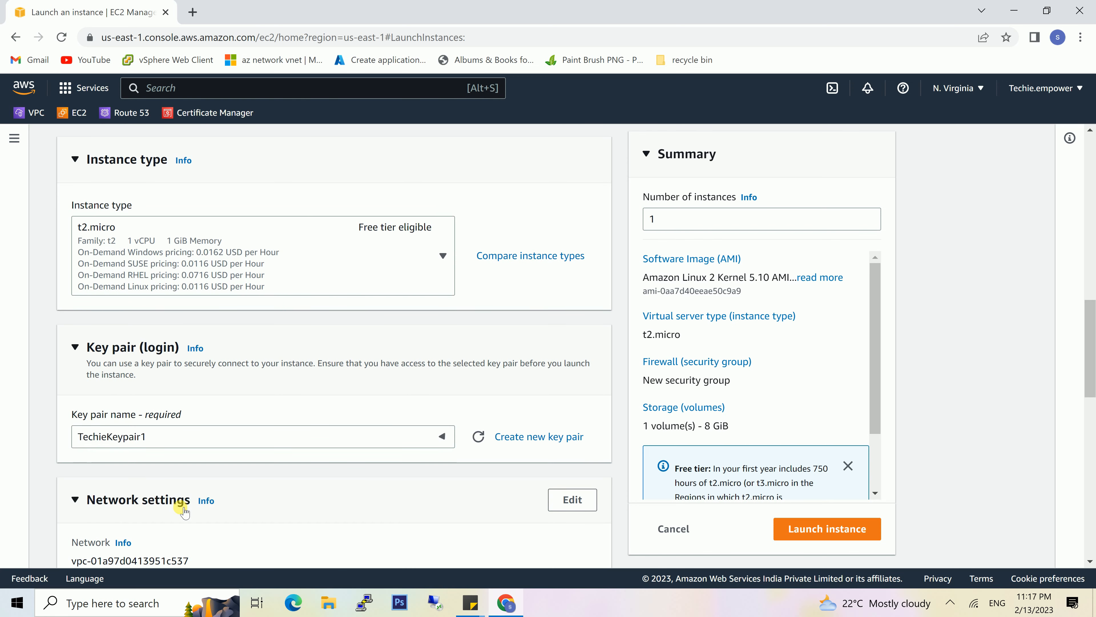
- Place Server1 in VPC1_NV and subnet SN1_VPC1_NV, and enable auto-assignment of a public IP
scroll(426, 421, "down", 4)
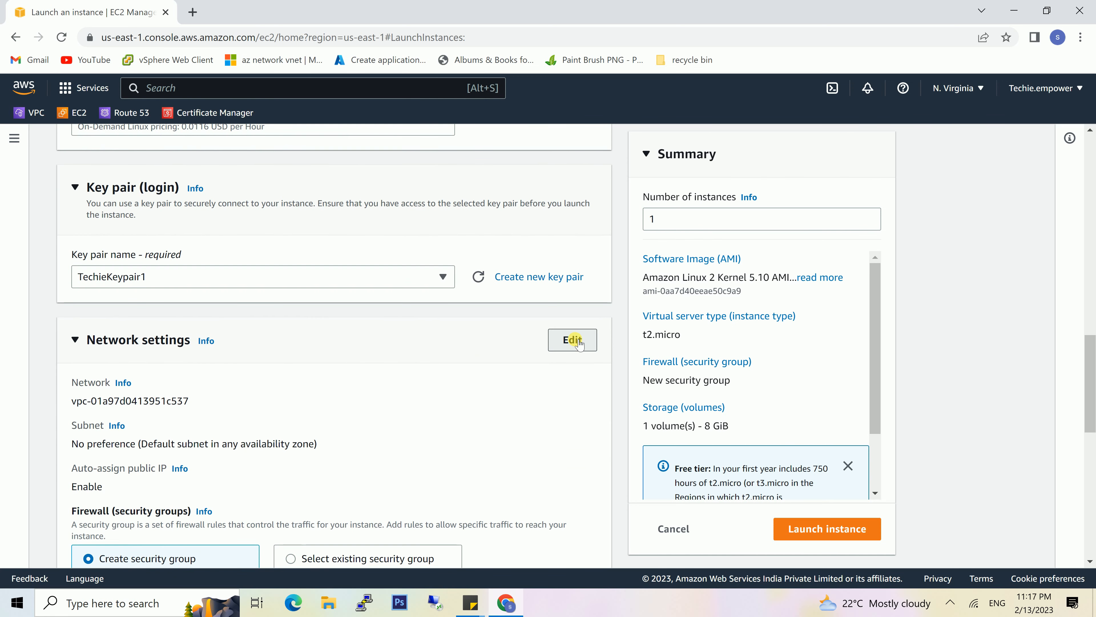
left_click(572, 341)
left_click(410, 407)
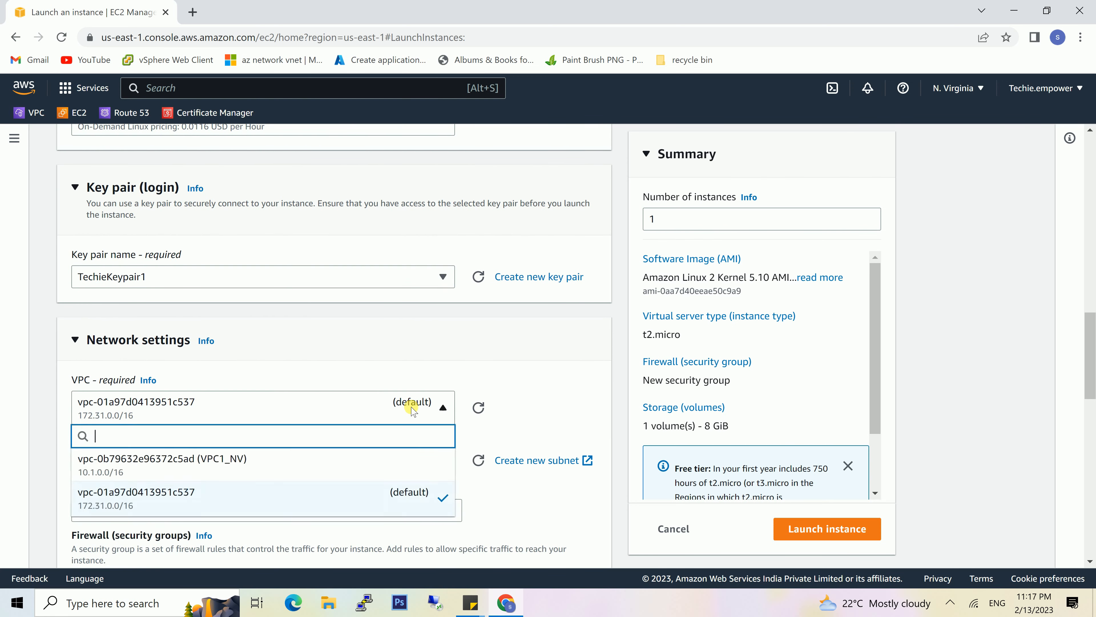
left_click(330, 473)
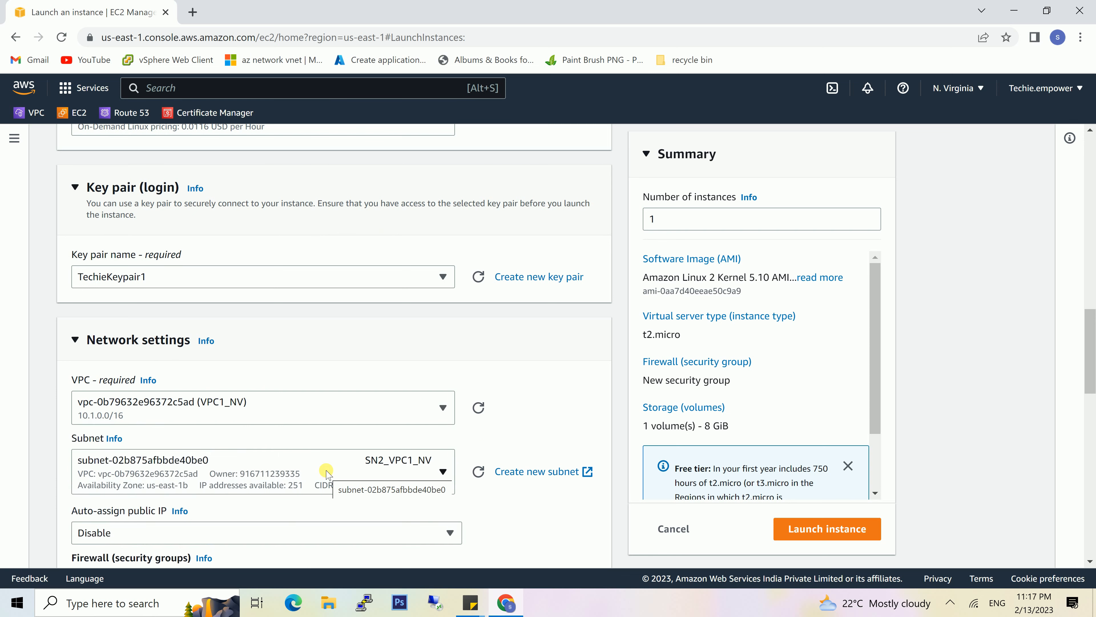
left_click(420, 464)
left_click(401, 435)
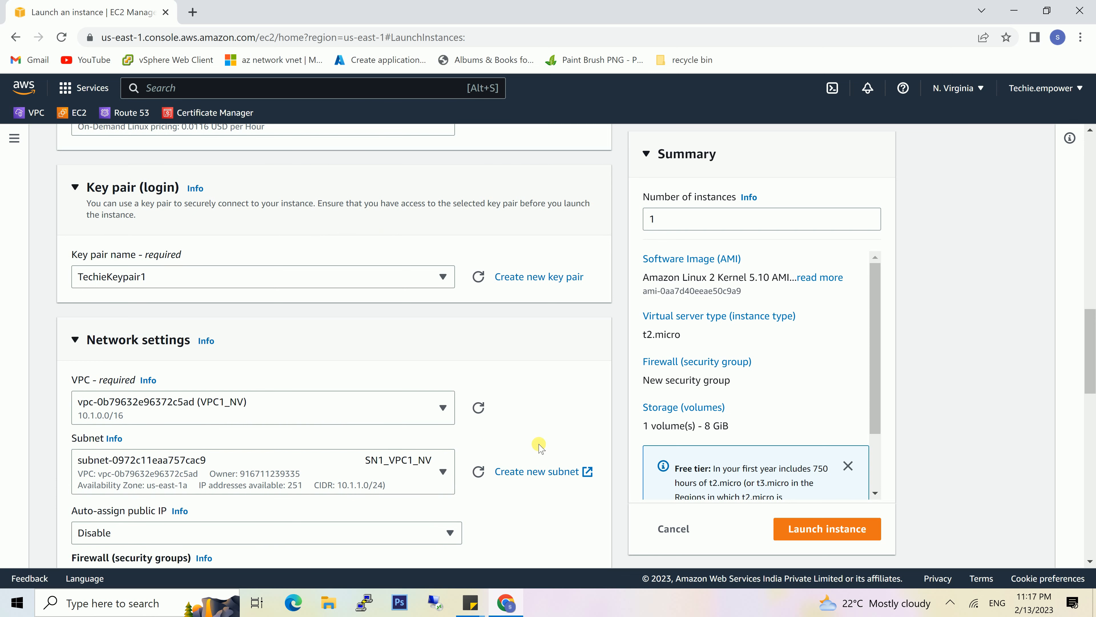
scroll(475, 445, "down", 2)
left_click(439, 430)
left_click(354, 452)
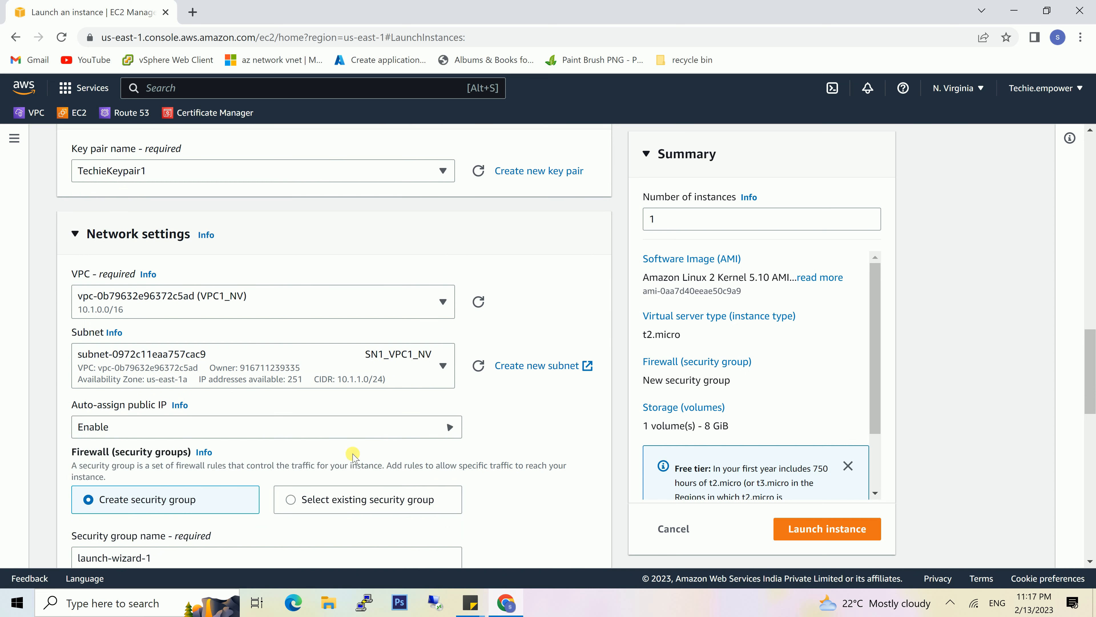
- Use the existing security group SG1_VPC1_NV as Server1's firewall
scroll(432, 471, "down", 2)
left_click(367, 414)
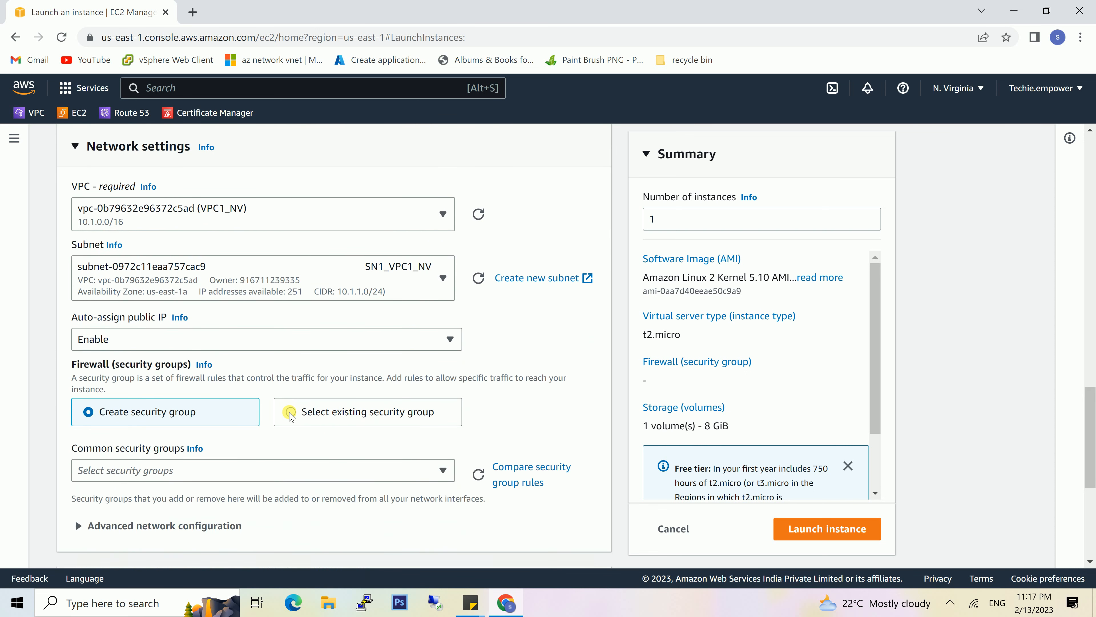
left_click(393, 472)
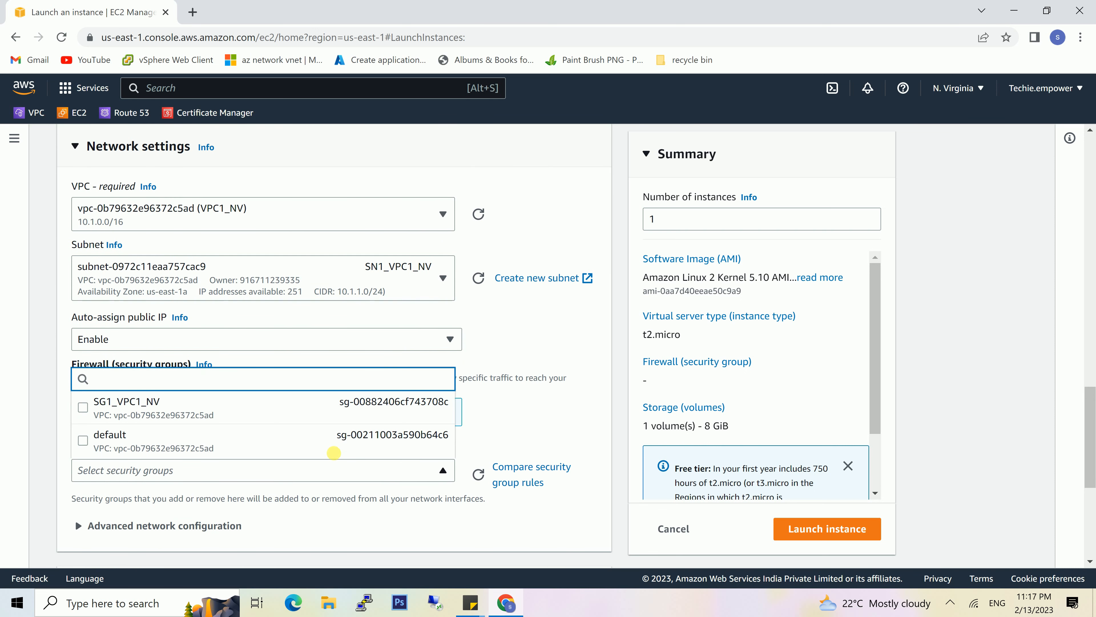
left_click(346, 410)
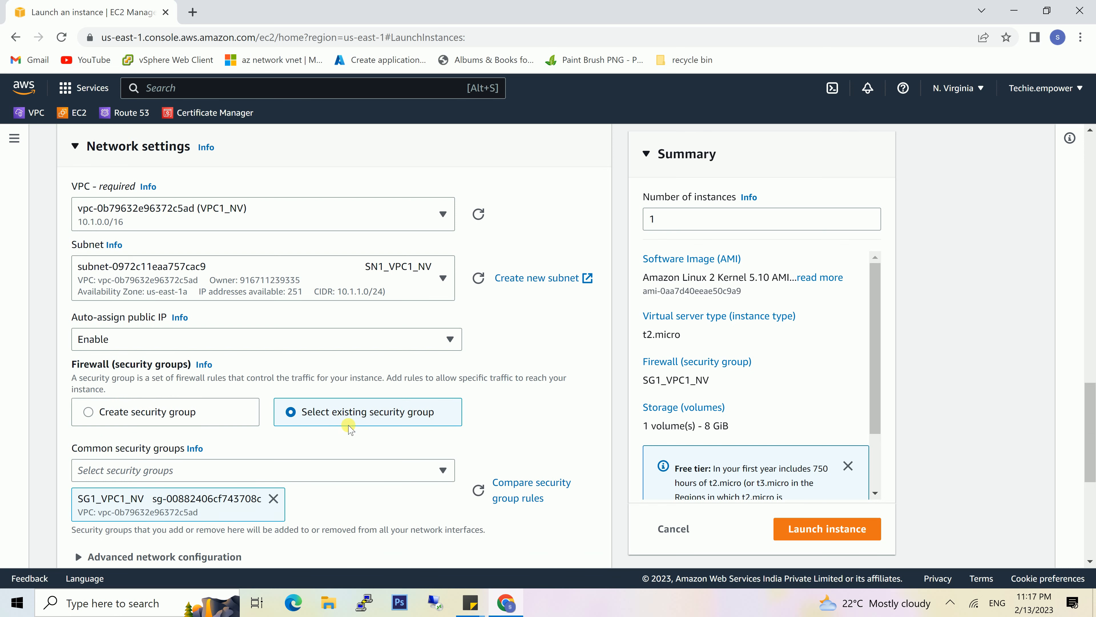
- Launch Server1 with the default storage and return to the instances list
scroll(539, 428, "down", 4)
scroll(541, 429, "down", 3)
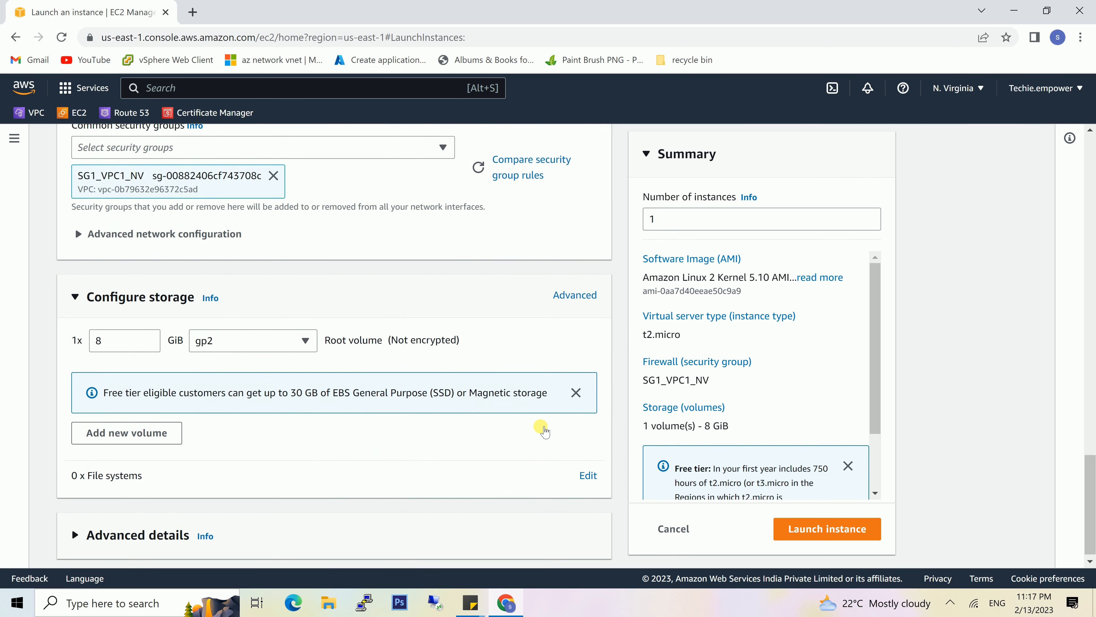
left_click(837, 528)
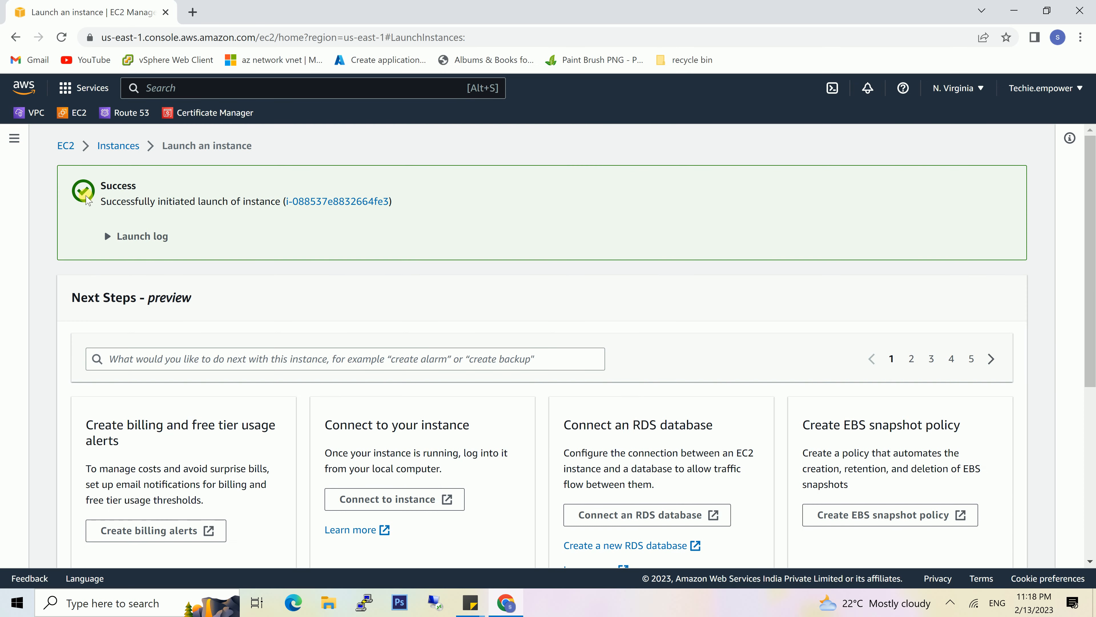
left_click(116, 146)
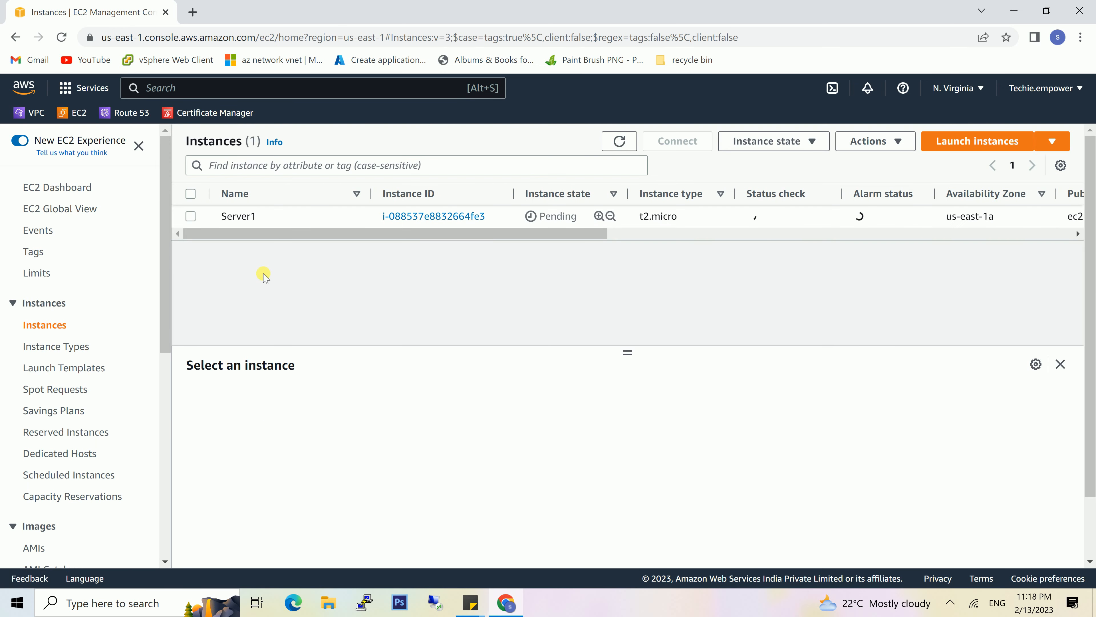
- Begin launching another instance, name it server2 and assign it the key pair TechieKeypair1
left_click(978, 141)
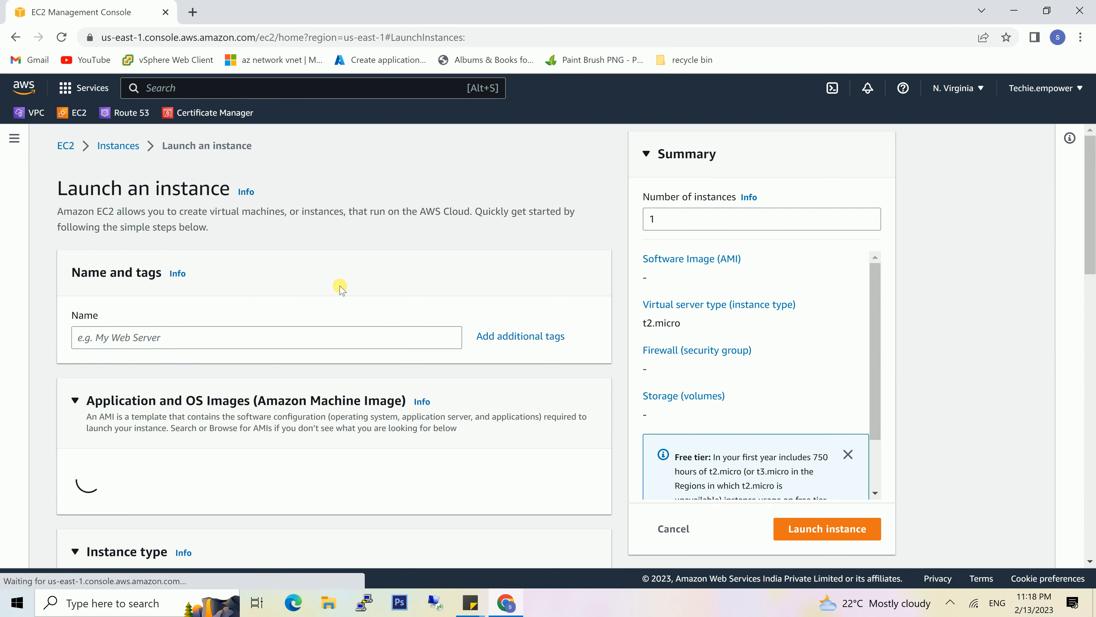
left_click(204, 338)
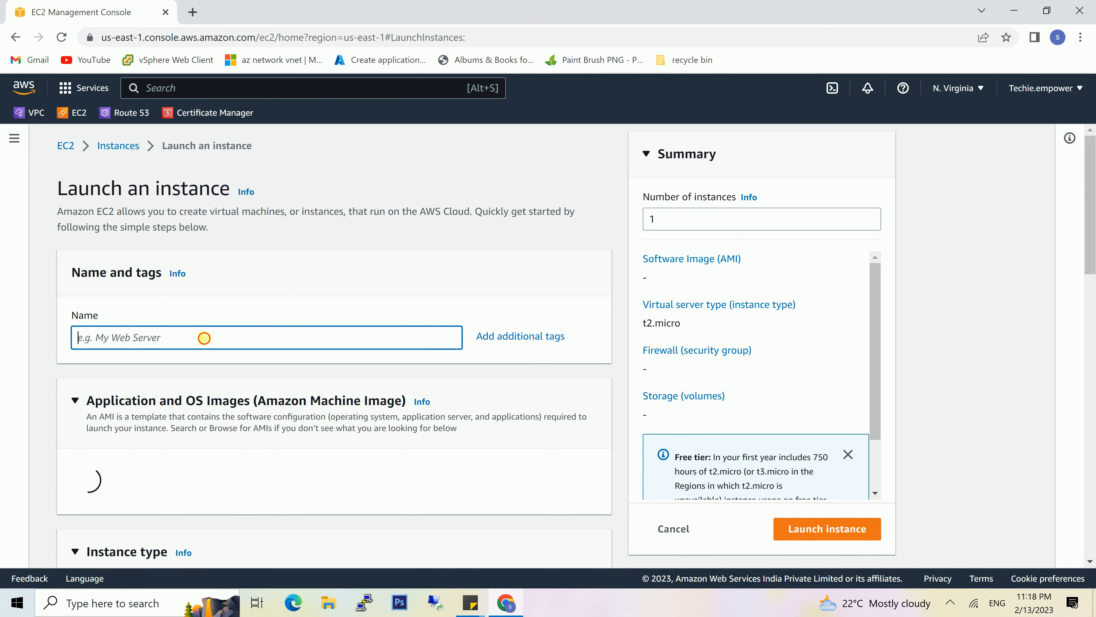
type("server2")
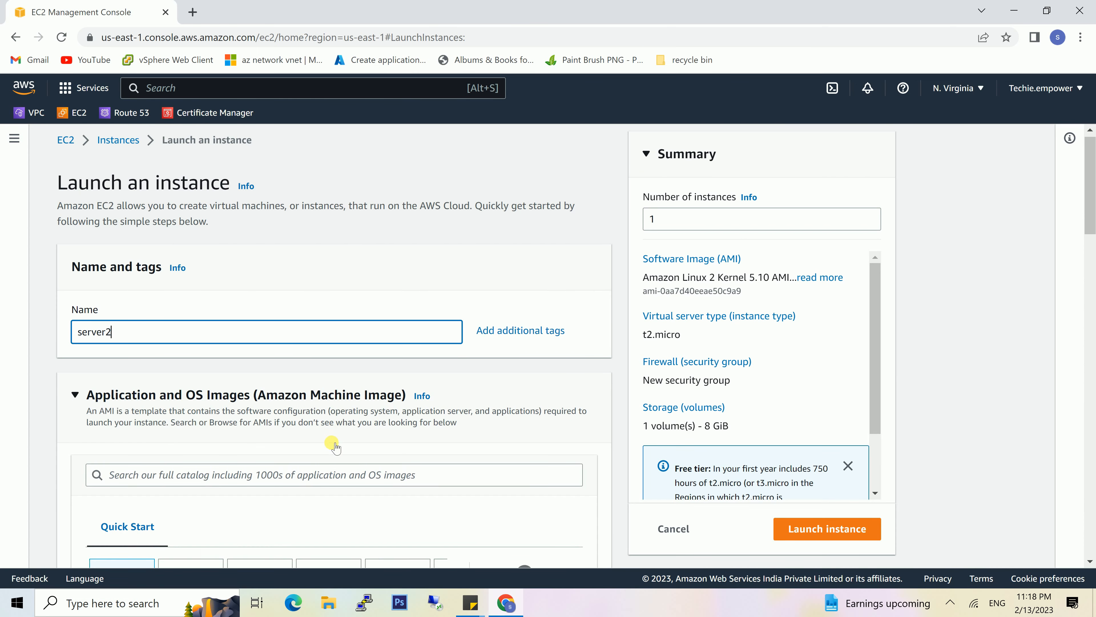
scroll(448, 406, "down", 5)
scroll(448, 408, "down", 10)
left_click(443, 418)
left_click(262, 439)
- Place server2 in VPC1_NV and subnet SN2_VPC1_NV, and enable auto-assignment of a public IP
scroll(448, 470, "down", 2)
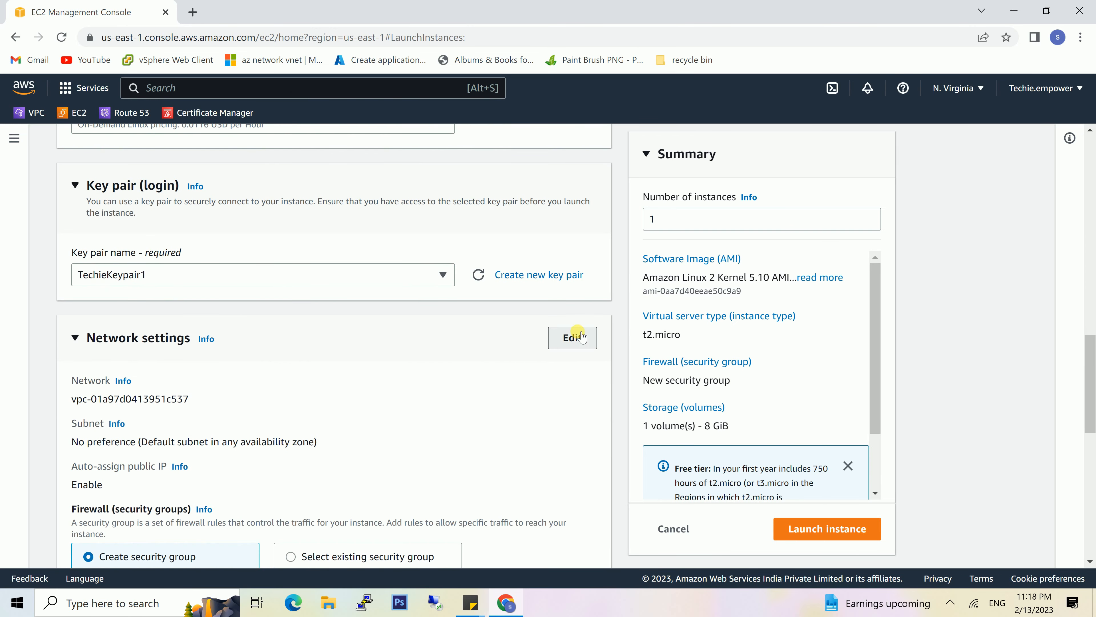
left_click(570, 336)
left_click(443, 404)
left_click(278, 470)
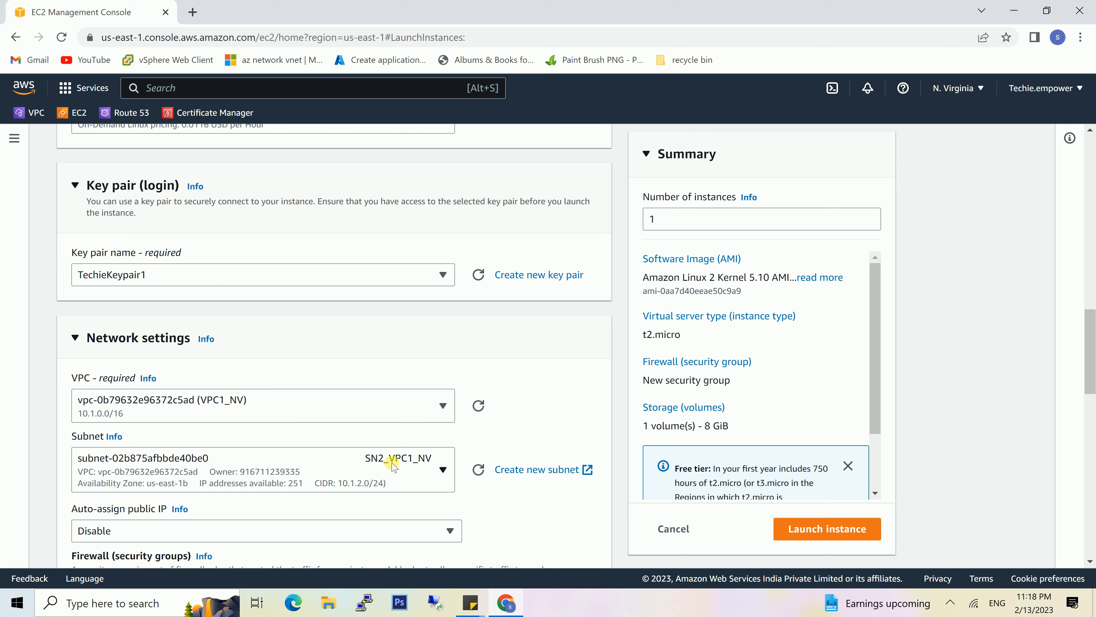
scroll(394, 443, "down", 3)
left_click(431, 400)
left_click(298, 419)
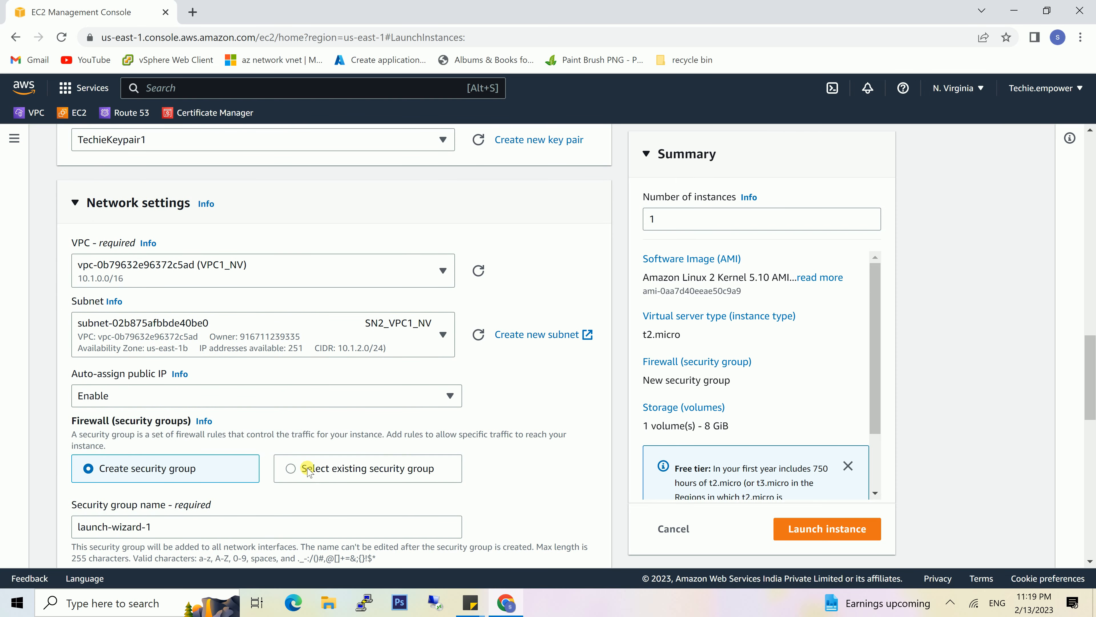
- Assign the existing security group SG1_VPC1_NV to server2
left_click(290, 468)
scroll(355, 439, "down", 2)
left_click(355, 439)
left_click(113, 482)
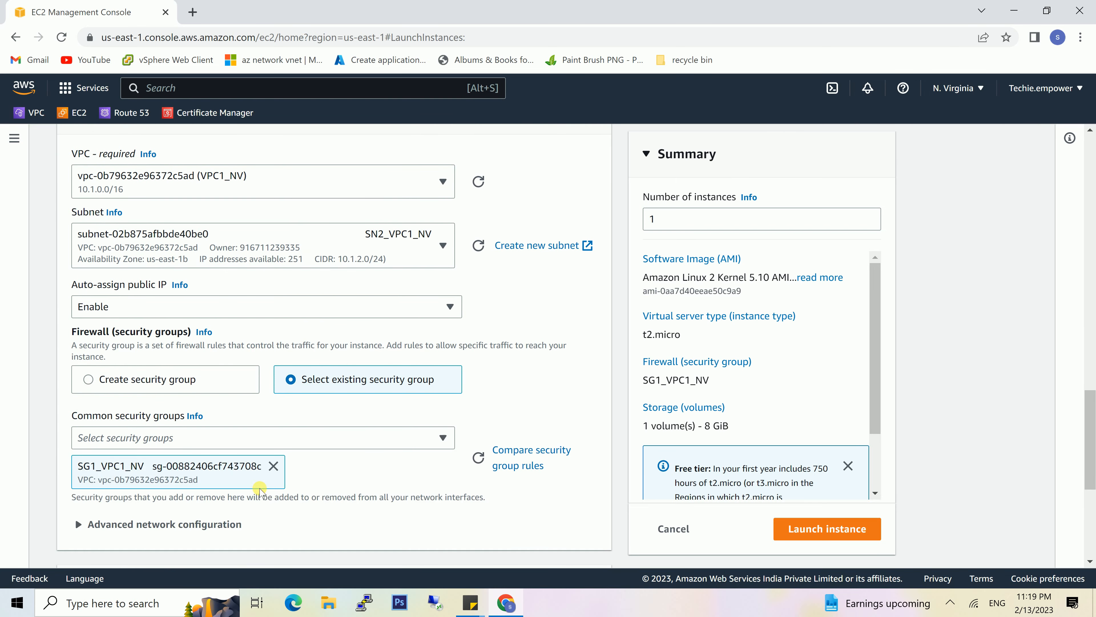
- Launch server2 with the default storage and go back to the instances list
scroll(453, 476, "down", 4)
scroll(453, 477, "down", 2)
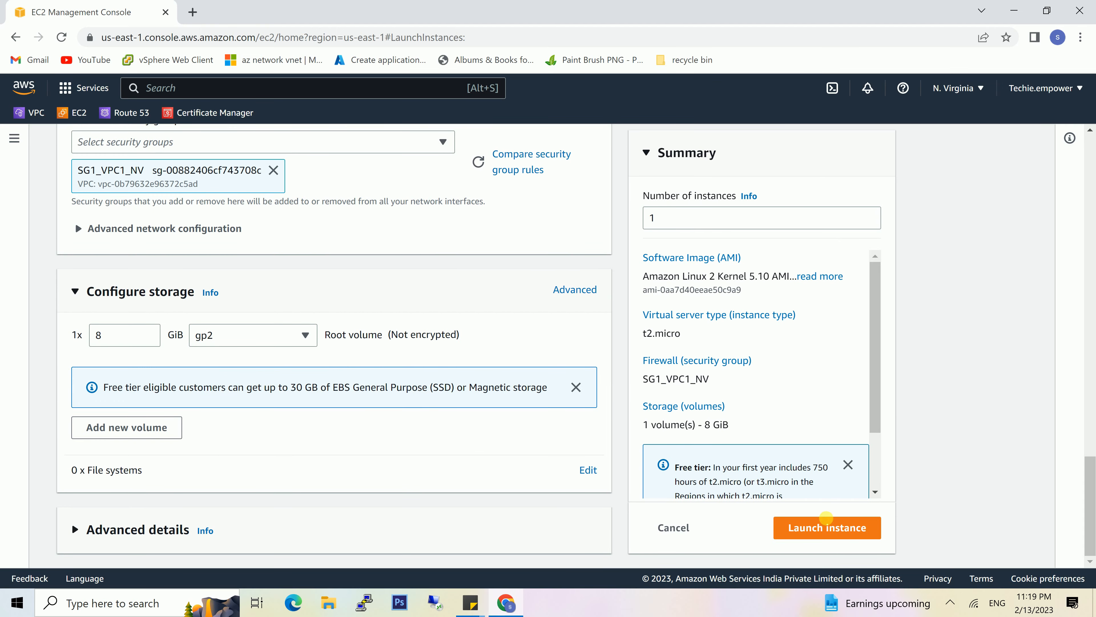
left_click(827, 527)
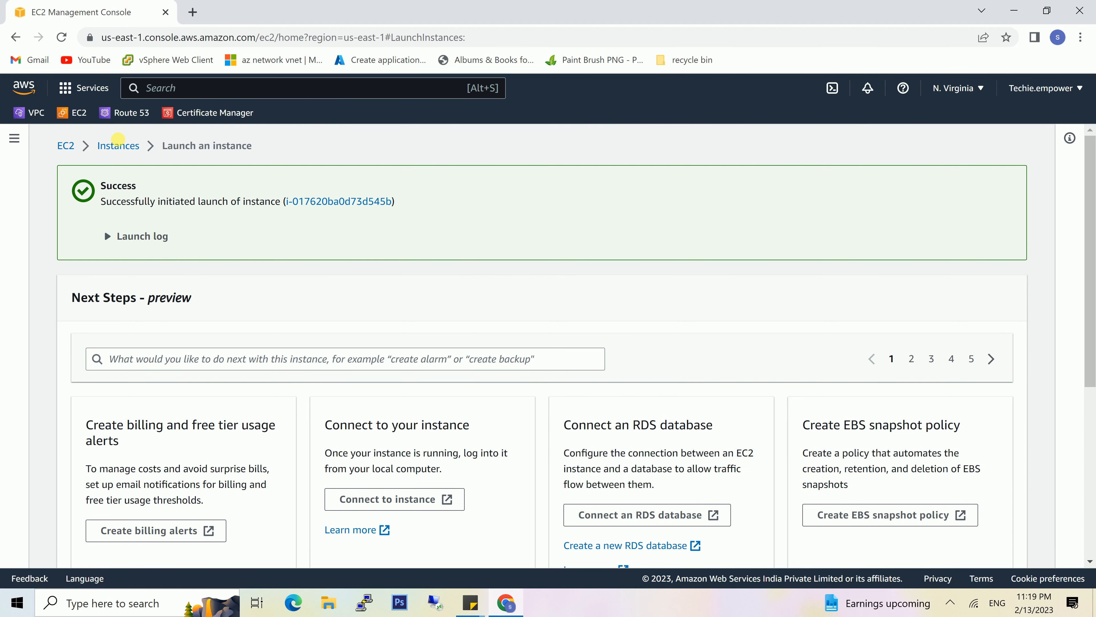
left_click(118, 146)
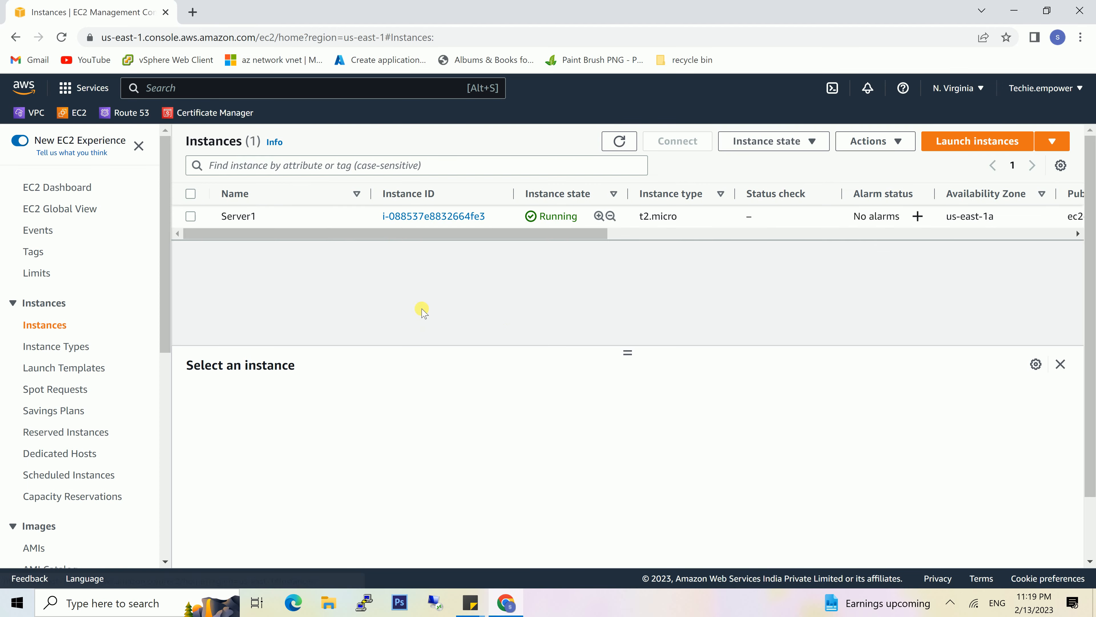
- Copy Server1's public IPv4 address and connect to it over SSH in PuTTY as ec2-user, using the saved session aws
left_click(281, 216)
left_click(488, 470)
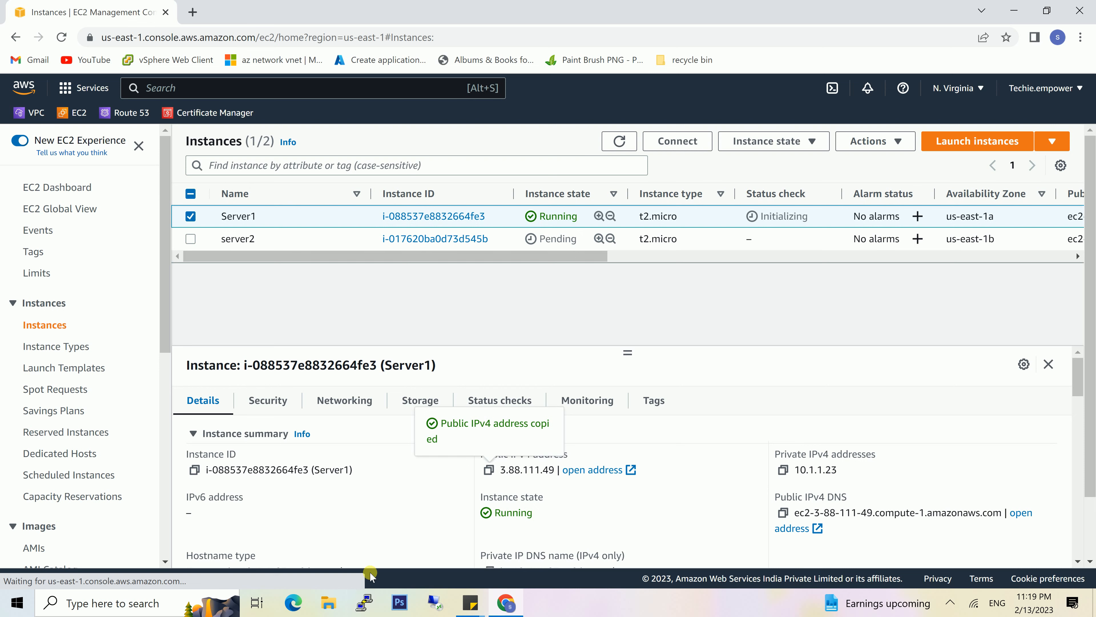
left_click(363, 602)
left_click(512, 330)
left_click(679, 322)
left_click(583, 242)
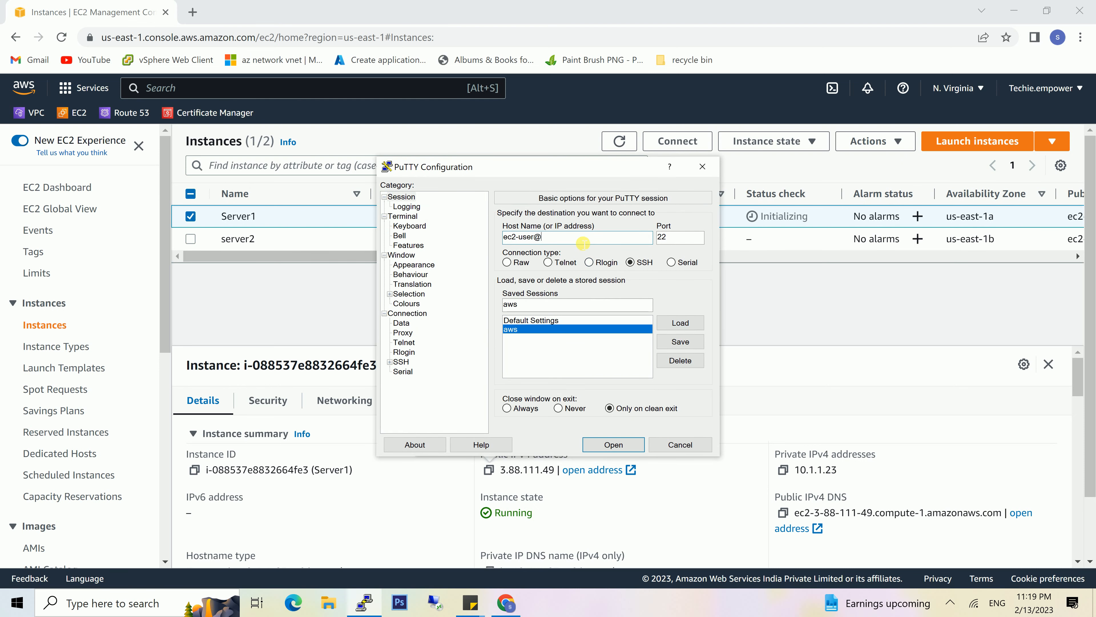
left_click(613, 445)
left_click(474, 400)
- Switch to the root user with "sudo su -" and install nginx1 using amazon-linux-extras
type("sudp")
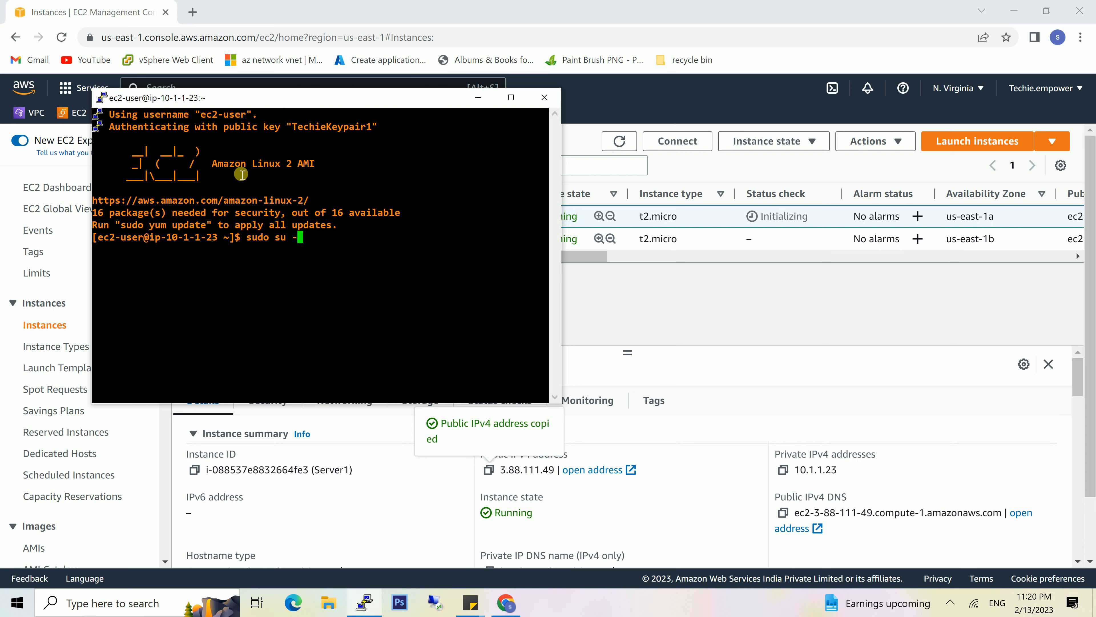
key("Return")
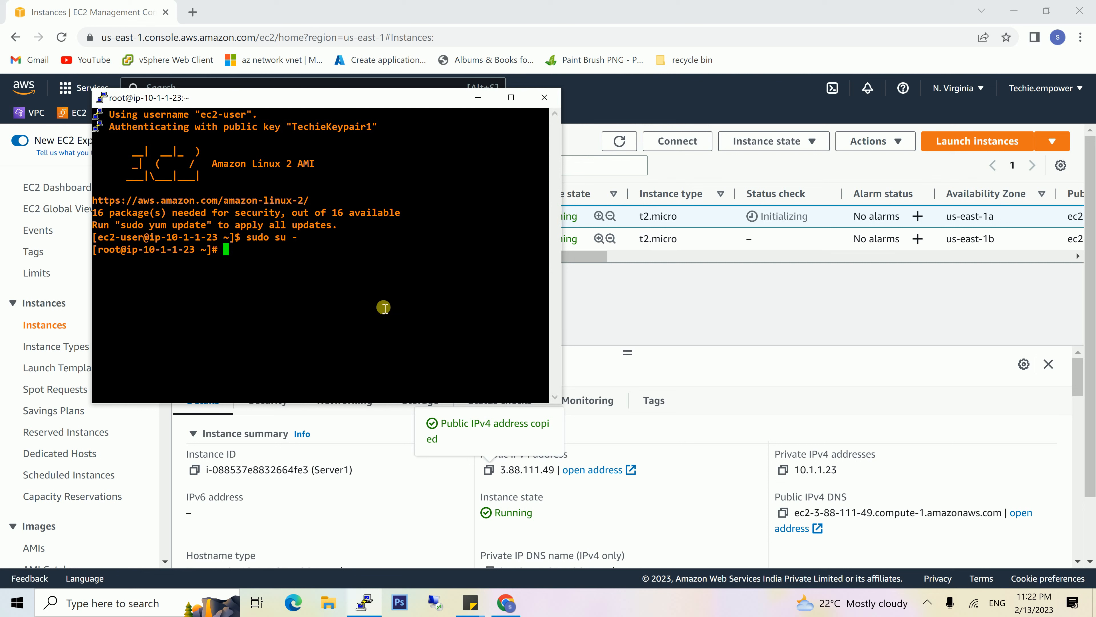
type("amazon-linux-extras")
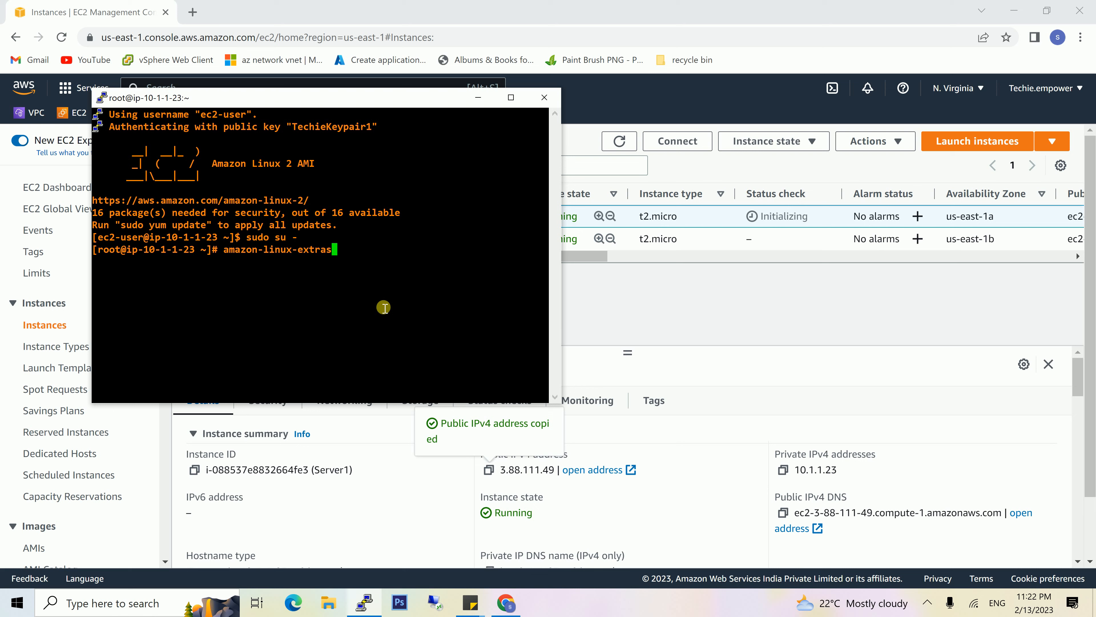
type(" install nginx1 -y")
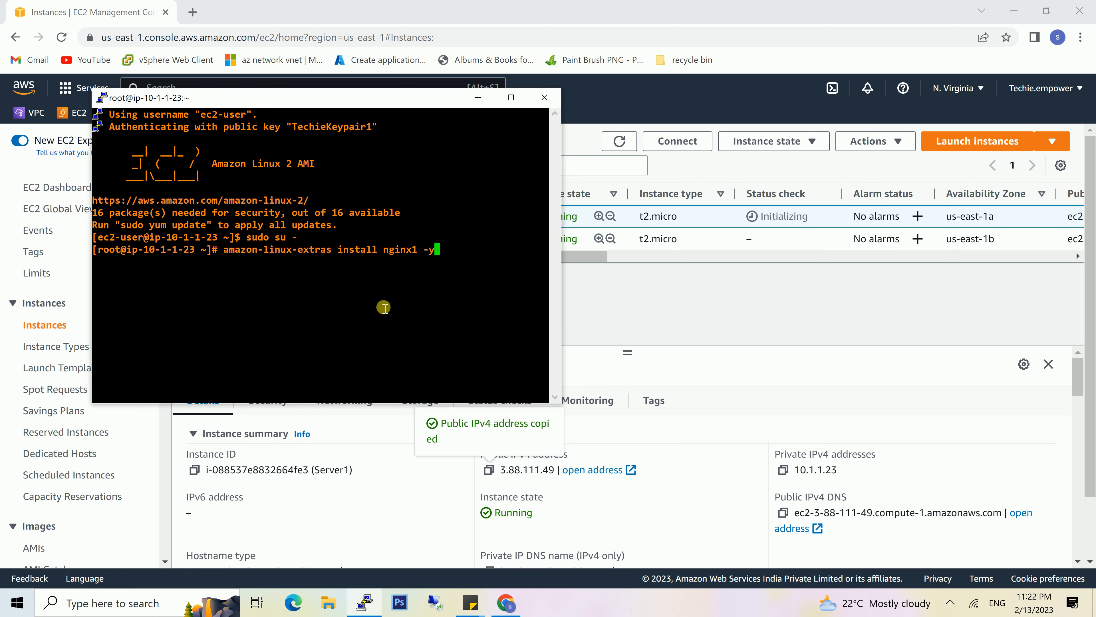
key("Return")
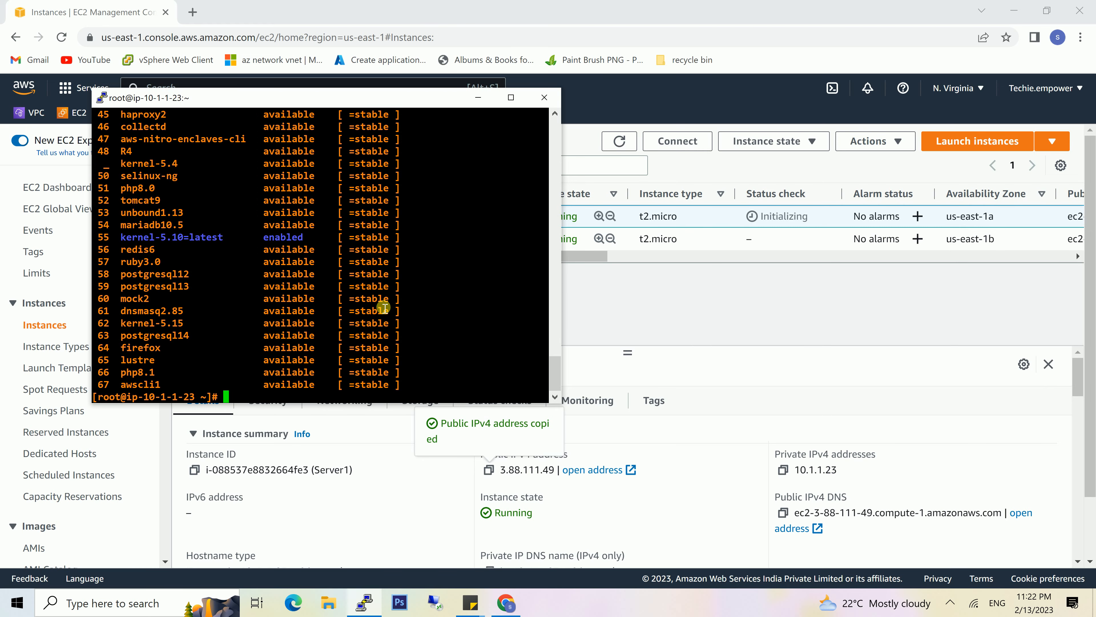
- Enable nginx1 with amazon-linux-extras and start the service with "systemctl start nginx"
key("Up")
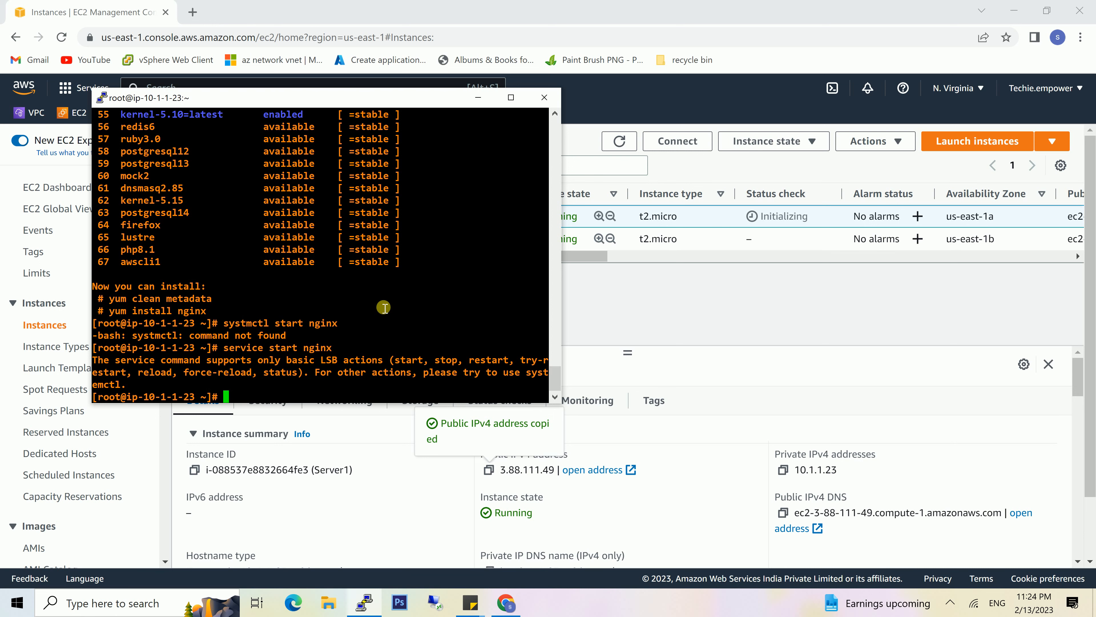
type("systenctl")
key("BackSpace")
key("BackSpace")
key("BackSpace")
key("BackSpace")
type("mctl start nginx")
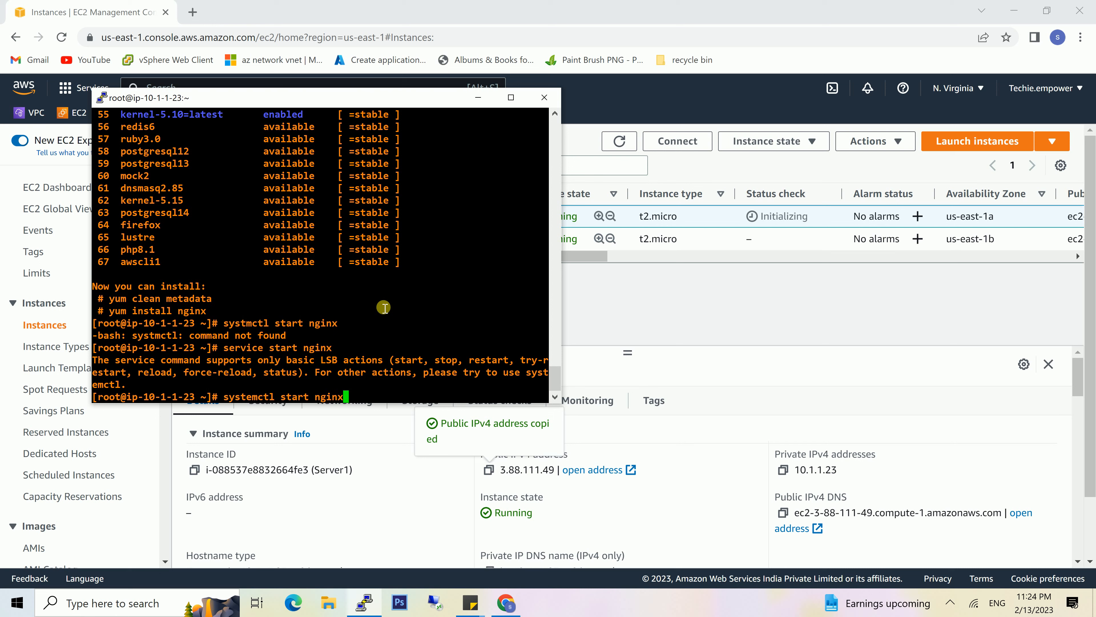
key("Return")
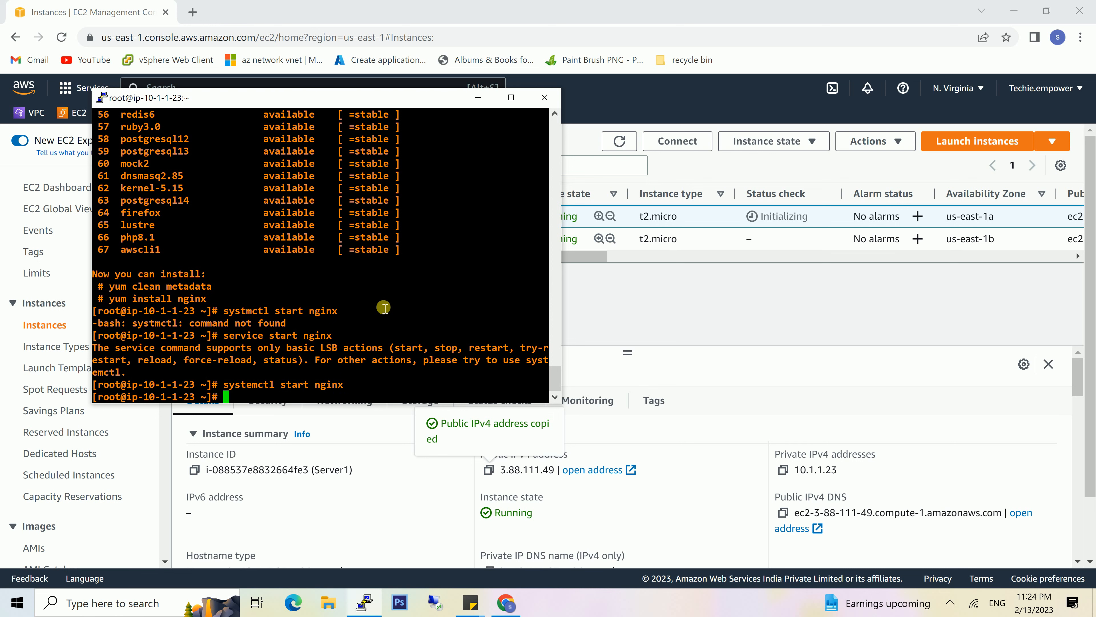
- Open /user/share/nginx/html/index.html in nano
type("nano /user/share/nginx/html/")
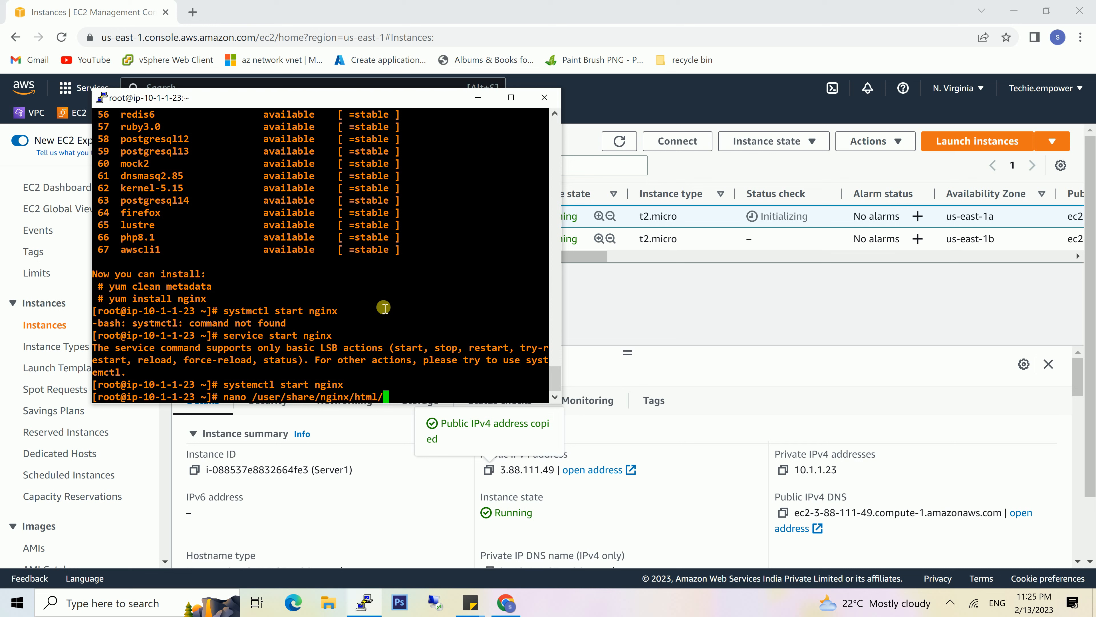
type("index.html")
key("Return")
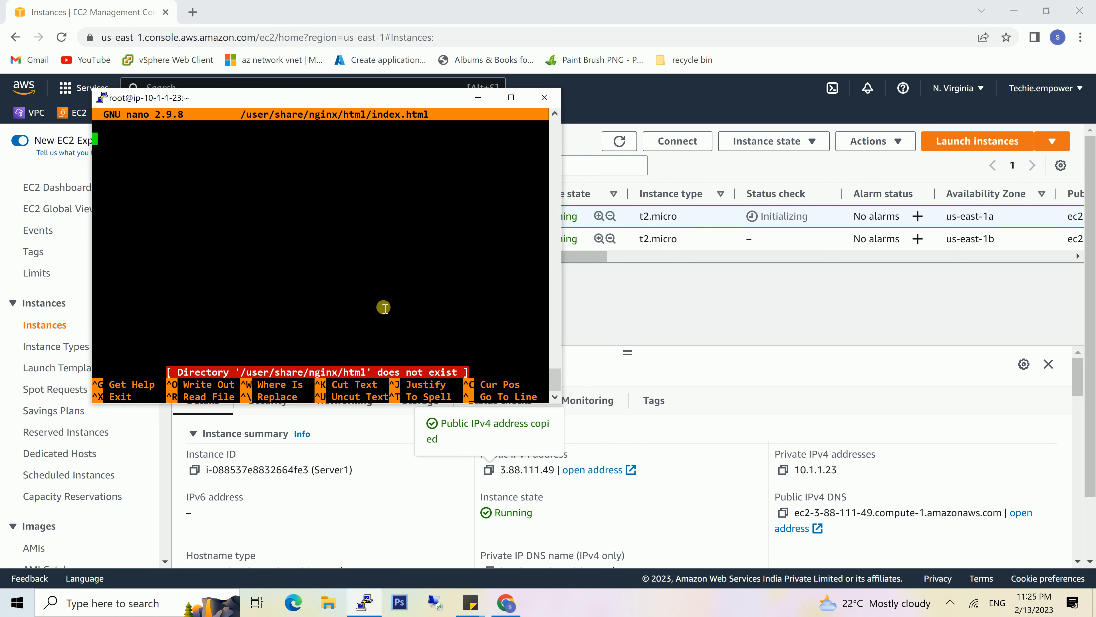
- Close the empty file and open /usr/share/nginx/html/index.html in nano with the corrected path
key("ctrl+x")
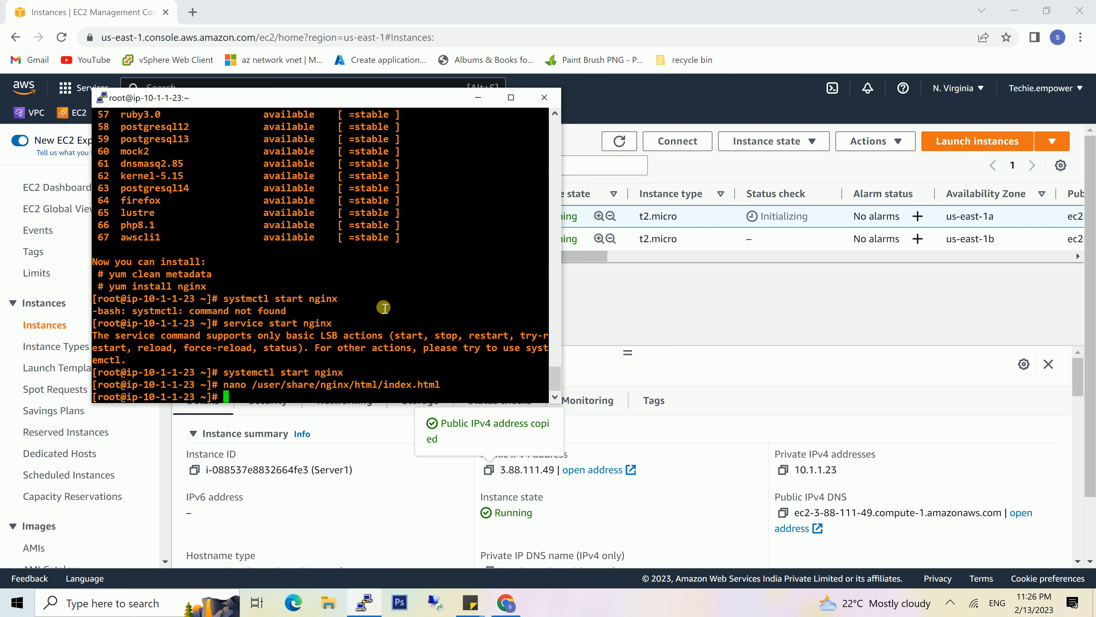
key("Up")
key("Left")
key("Delete")
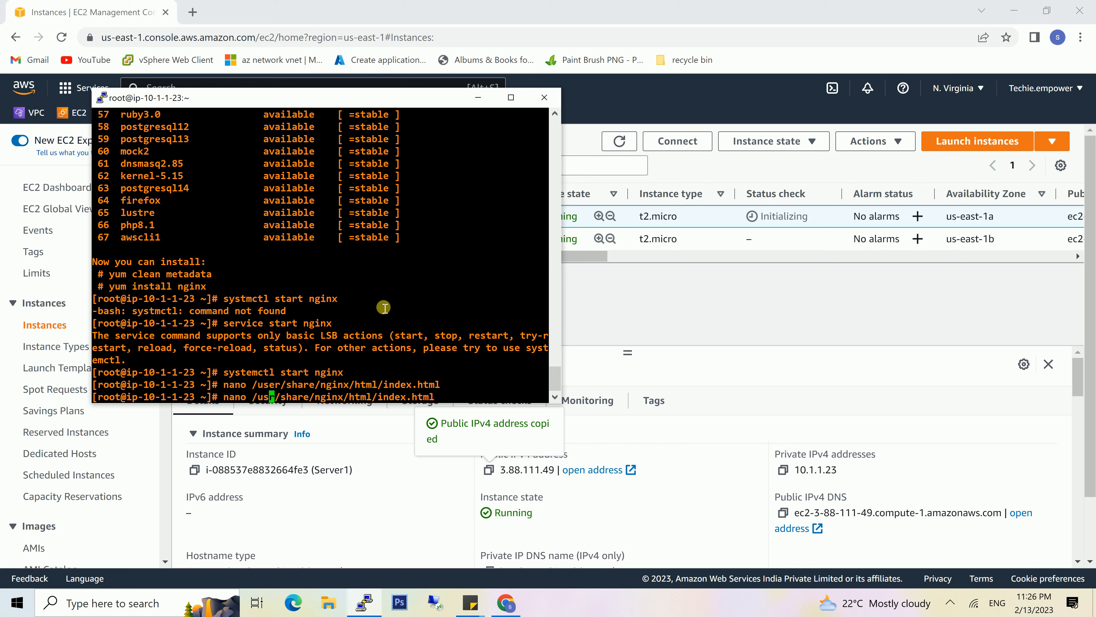
key("Return")
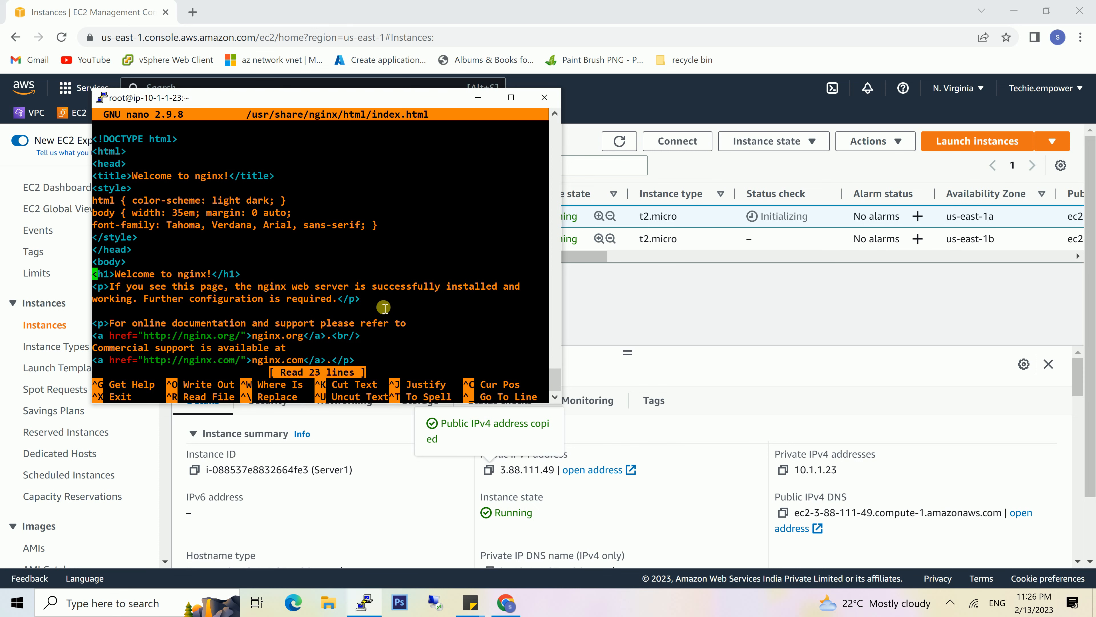
- Change the h1 heading in Server1's index.html to "Welcome to techieEmpower---HomePage!" and save the file
key("Right")
key("Right")
key("Right")
key("Right")
key("Right")
key("Right")
key("Right")
key("Right")
key("Right")
key("Right")
key("Right")
key("Right")
key("BackSpace")
key("BackSpace")
key("BackSpace")
key("BackSpace")
key("BackSpace")
type("techieEmpower---HomePage")
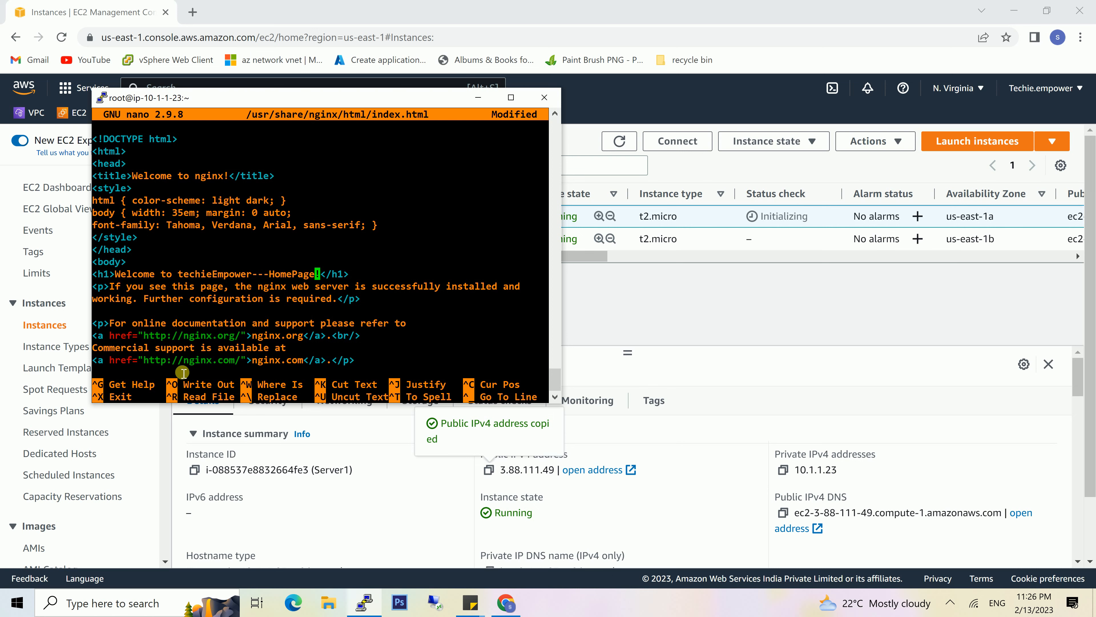
key("ctrl+x")
key("y")
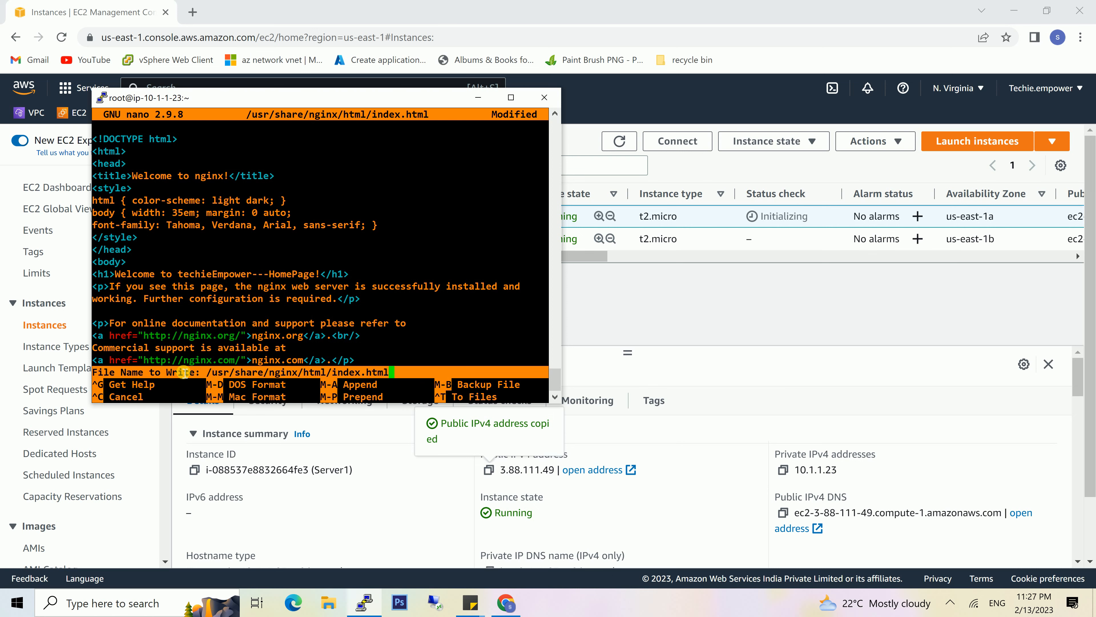
key("Return")
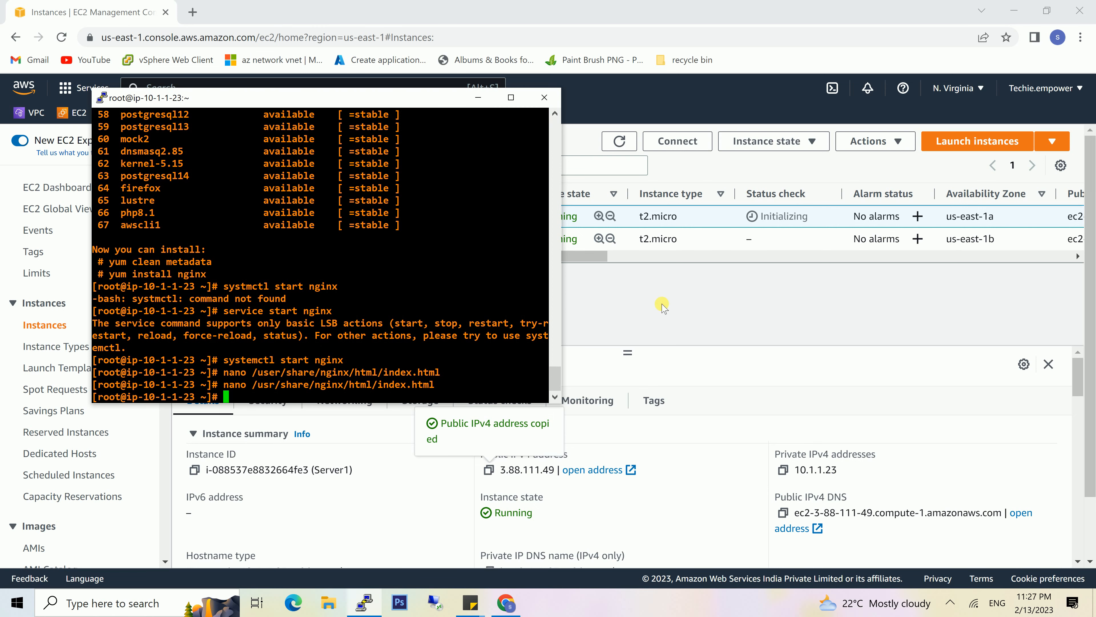
- Exit the root shell and end the SSH session on Server1
type("exit")
key("Return")
type("ex")
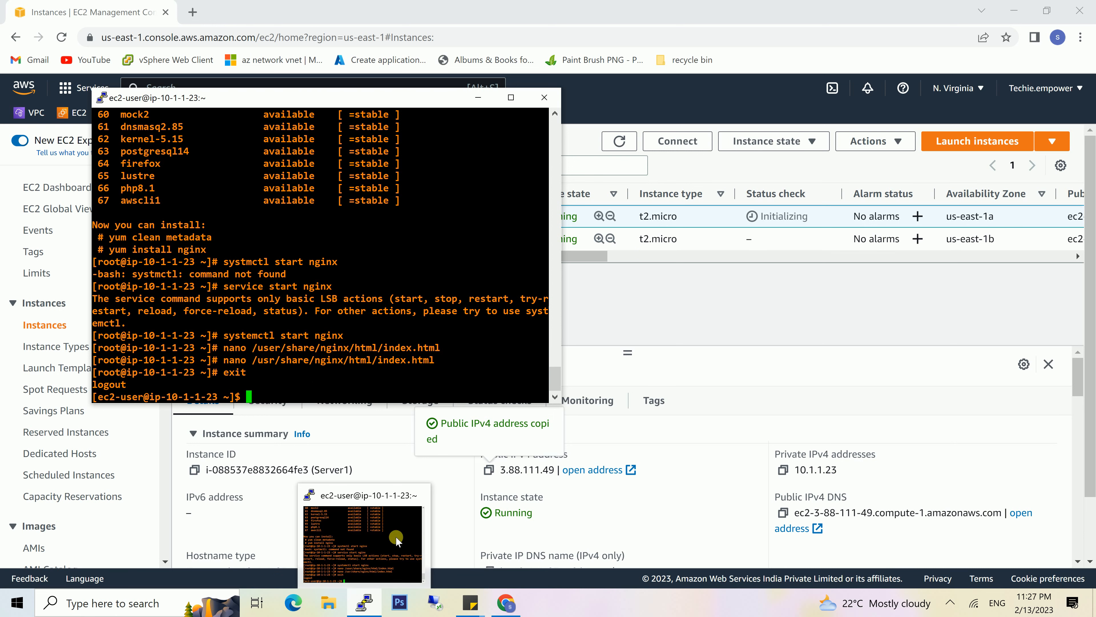
type("it")
key("Return")
- Copy server2's public IPv4 address and connect to it over SSH in PuTTY with the saved session, accepting the host key
left_click(261, 238)
left_click(571, 375)
left_click(488, 469)
left_click(364, 602)
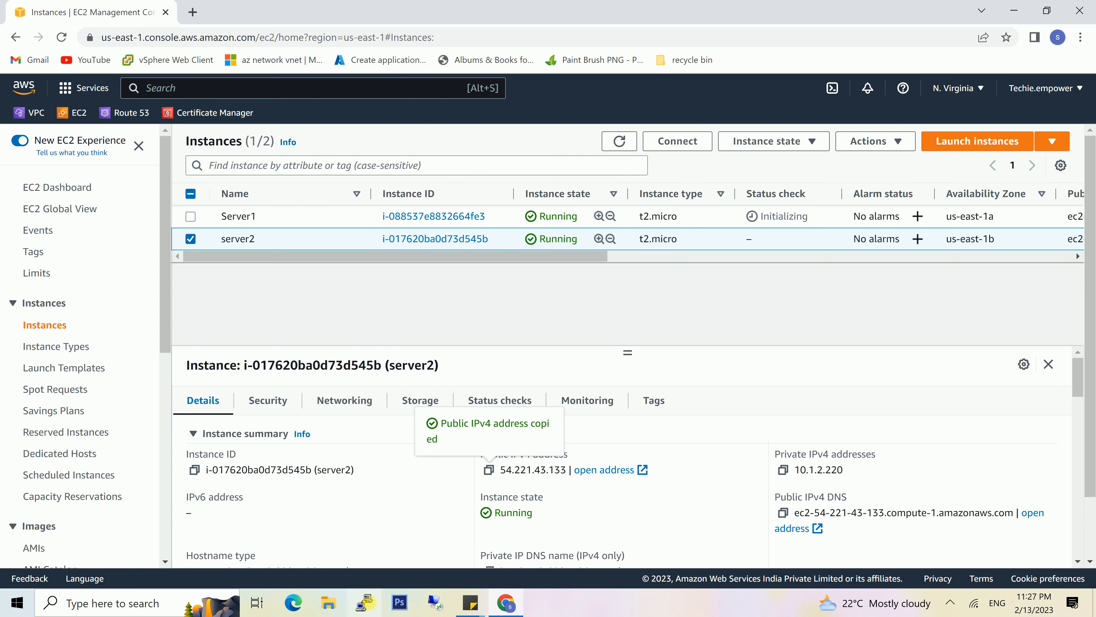
left_click(511, 329)
left_click(680, 322)
left_click(572, 239)
key("ctrl+v")
left_click(612, 439)
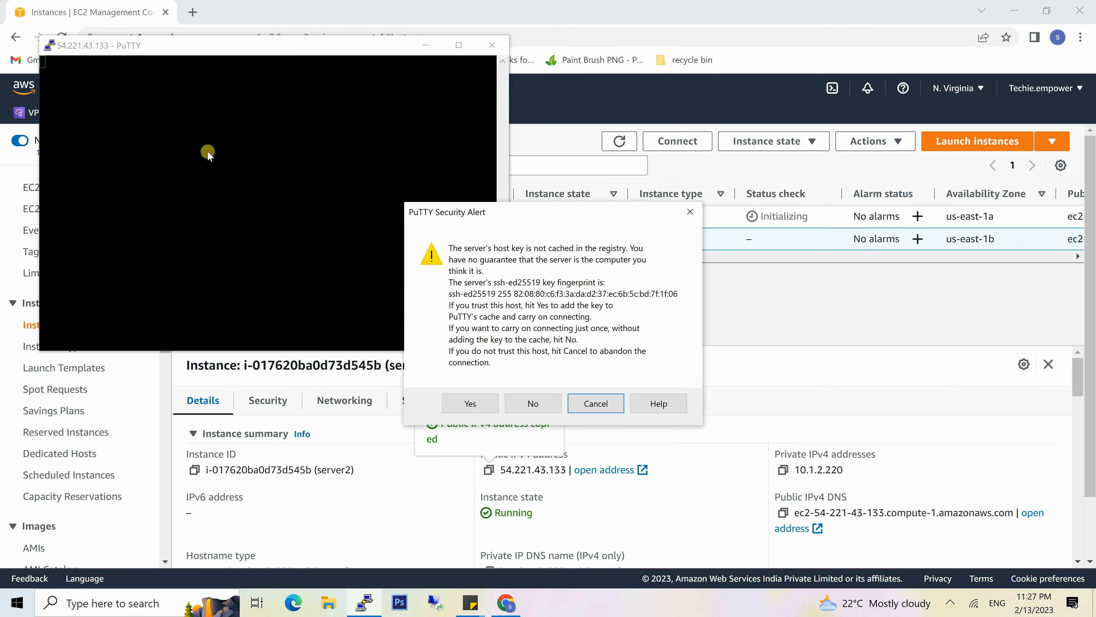
left_click(472, 404)
- Switch to the root user with "sudo su -" and run "amazon-linux-extras install nginx1 -y" on server2
type("sudo su -")
key("Return")
type("ama")
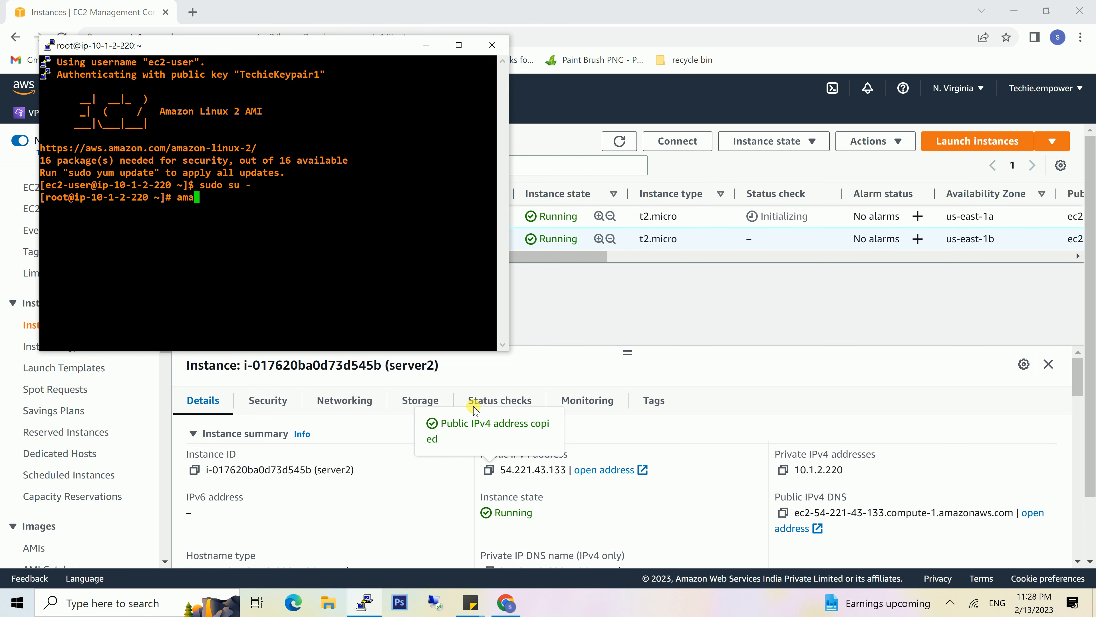
type("zon-linux-extras install ngi")
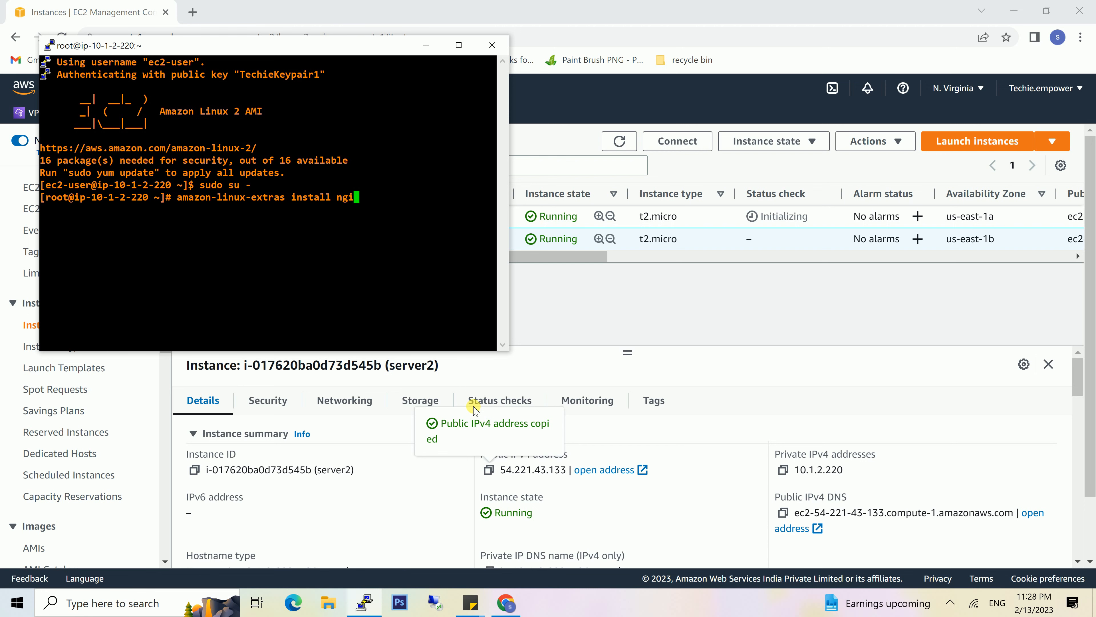
type("nx1 -y")
key("Return")
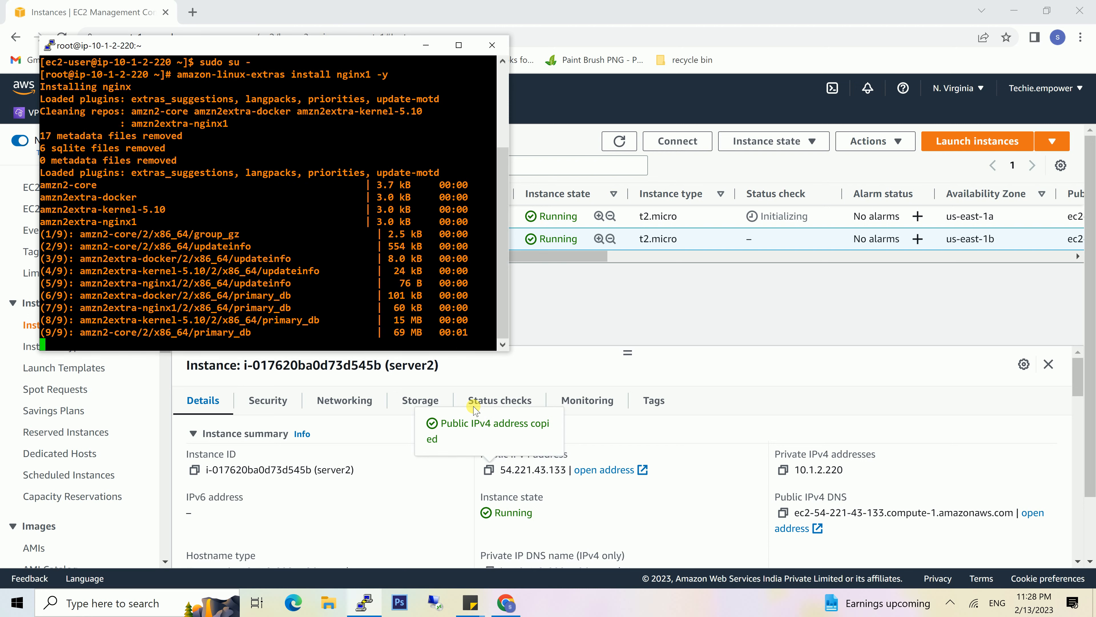
- Enable nginx1 on server2 with amazon-linux-extras and start the service with "systemctl start nginx"
type("amazon-linux-extra")
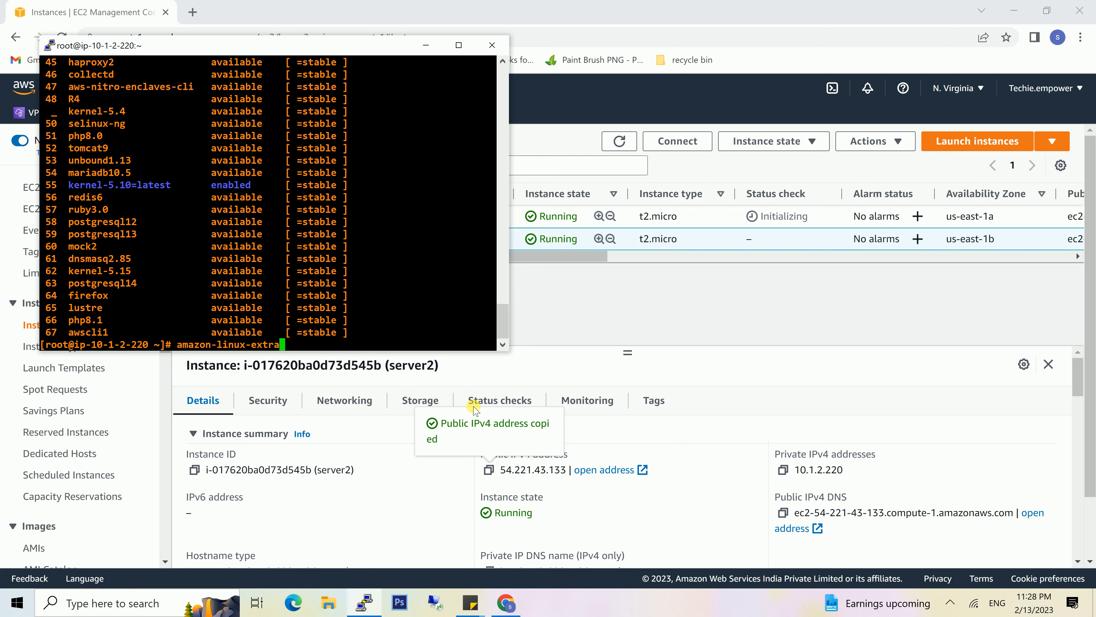
type("s enable nginx1")
key("Return")
type("systemctl start nginx")
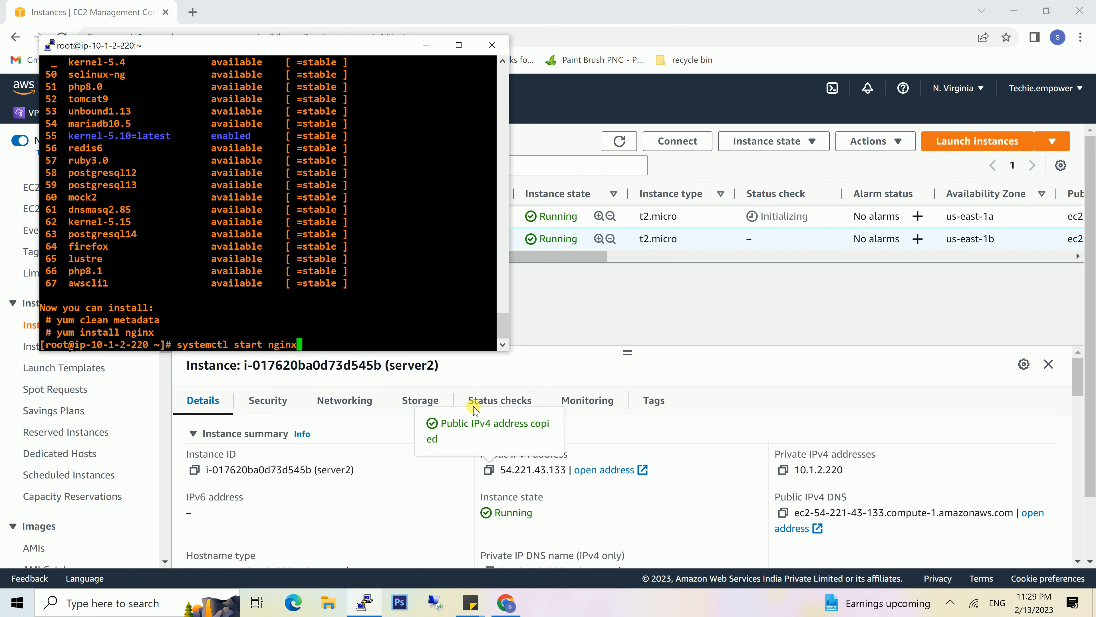
key("Return")
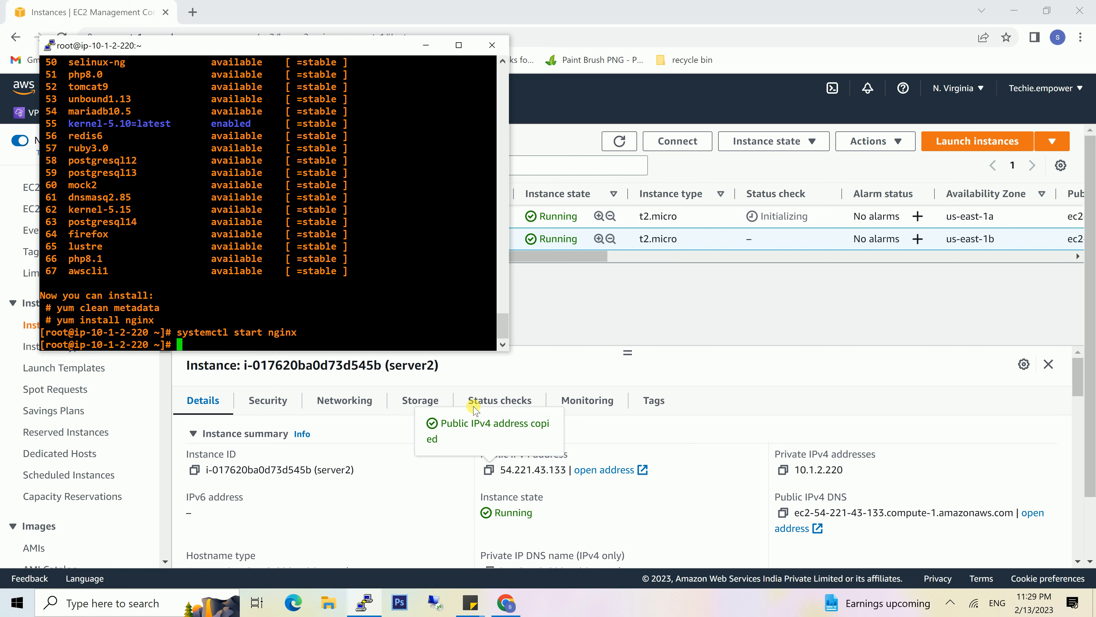
- Open /usr/share/nginx/html/index.html on server2 in nano
type("nano /usr/share/nginx/html")
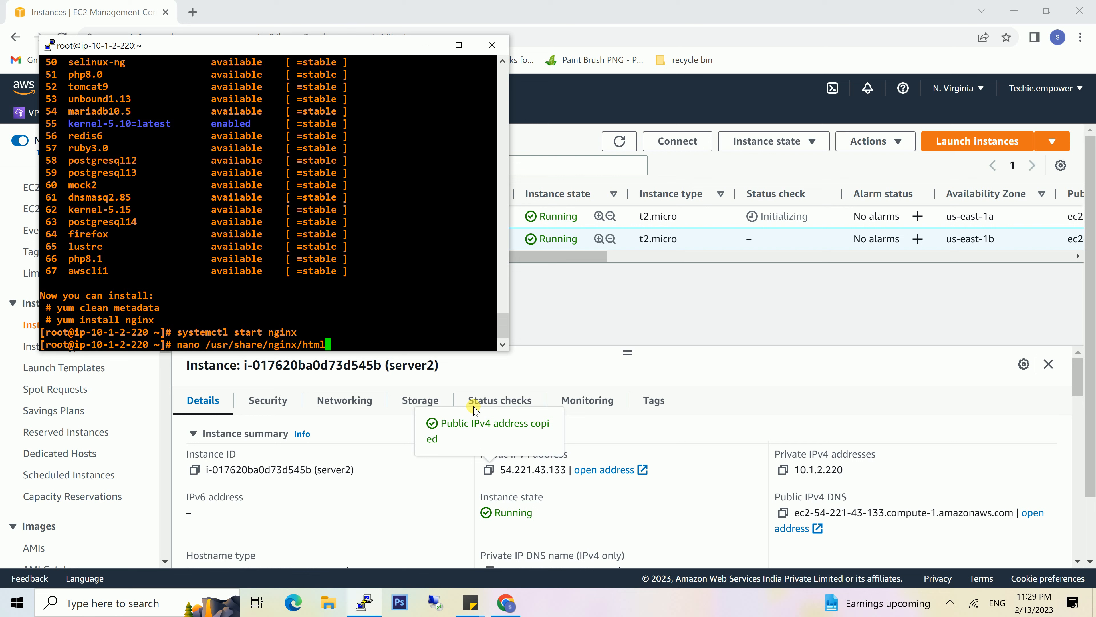
type("/index.html")
key("Return")
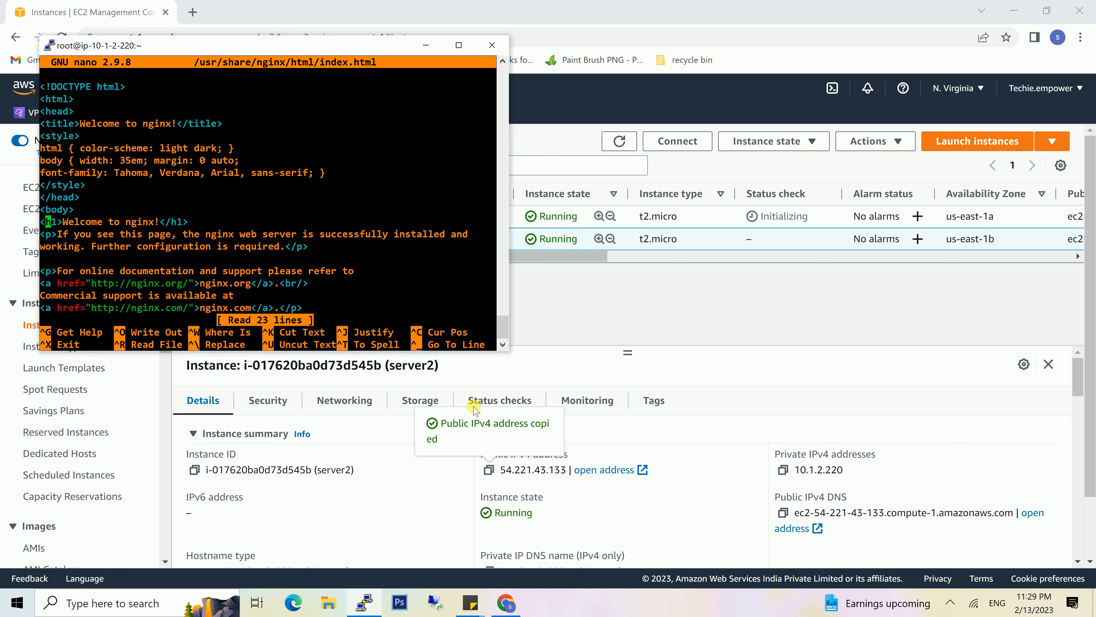
- Replace the h1 heading with "Contact Admin", the admin's first name and "for techieEmpower tutorials!", and save server2's index.html
key("Right")
key("Right")
key("Right")
key("Right")
key("Right")
key("Right")
key("Right")
key("Right")
key("Right")
key("Right")
key("Right")
key("Right")
key("Right")
key("Right")
key("Right")
key("Right")
key("Right")
key("Right")
key("BackSpace")
key("BackSpace")
key("BackSpace")
key("BackSpace")
key("BackSpace")
key("BackSpace")
key("BackSpace")
key("BackSpace")
key("BackSpace")
key("BackSpace")
key("BackSpace")
key("BackSpace")
key("BackSpace")
key("BackSpace")
key("BackSpace")
key("BackSpace")
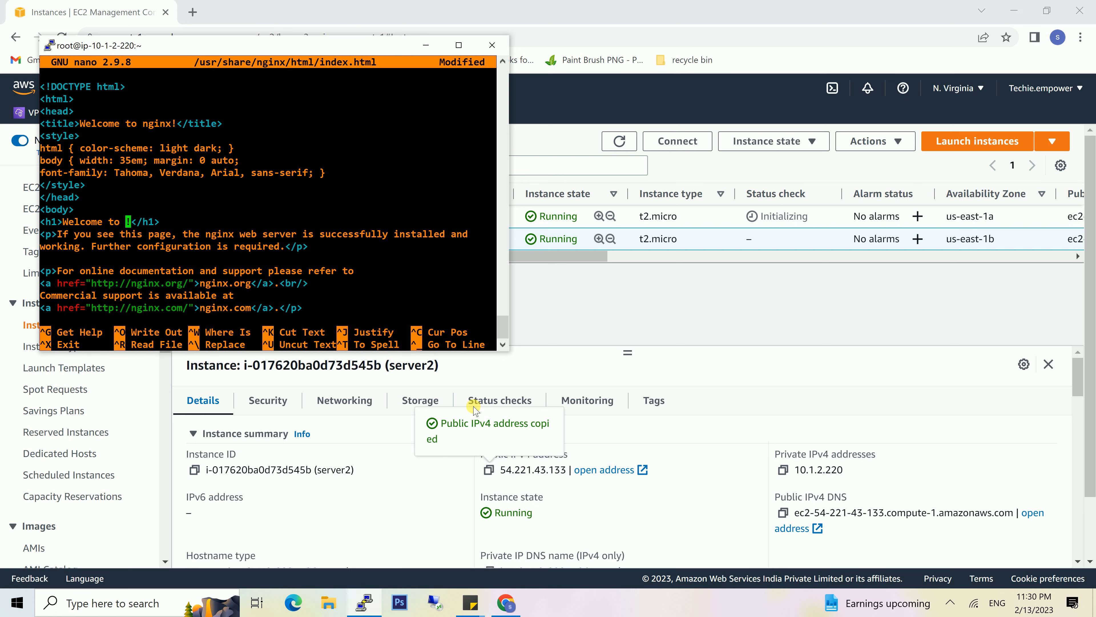
type("Contact Ad")
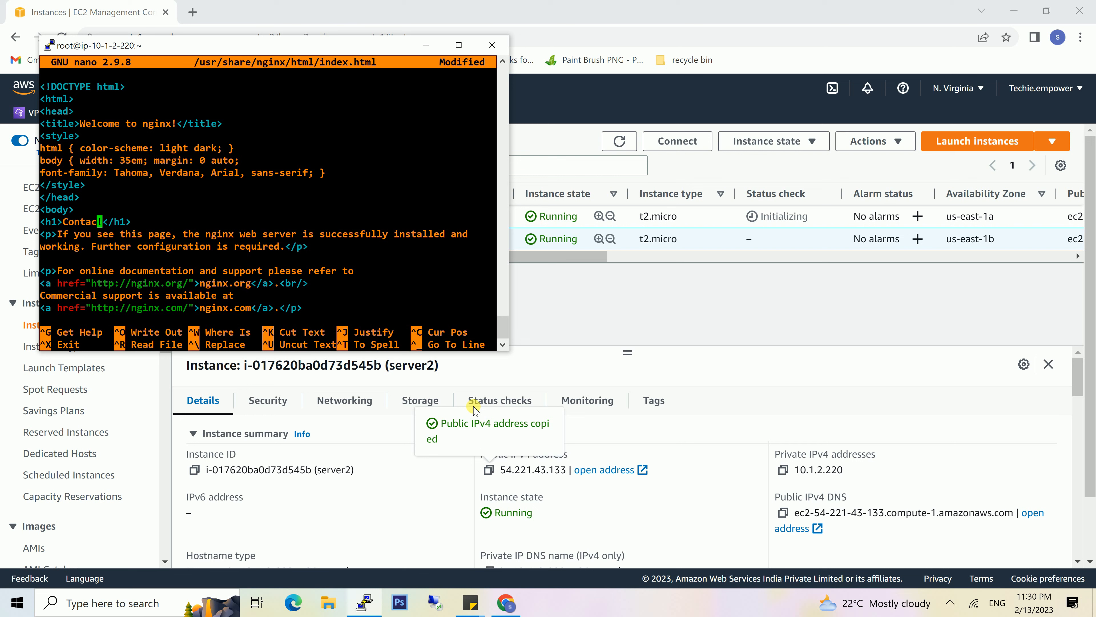
type("min ")
type("Santosh")
type(" for techieEmpo")
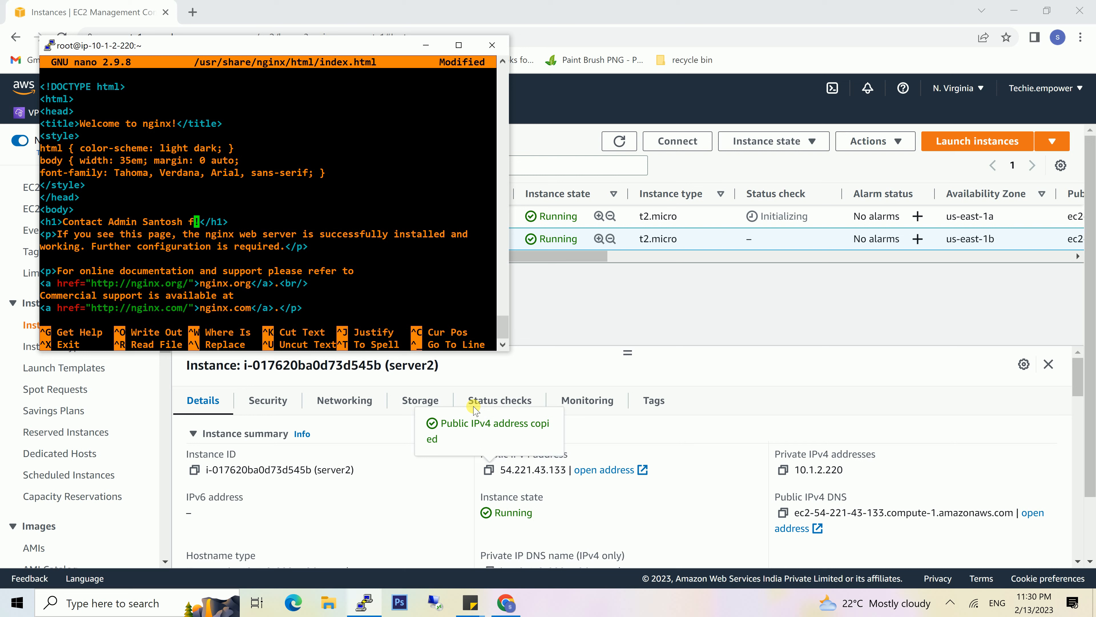
type("wer")
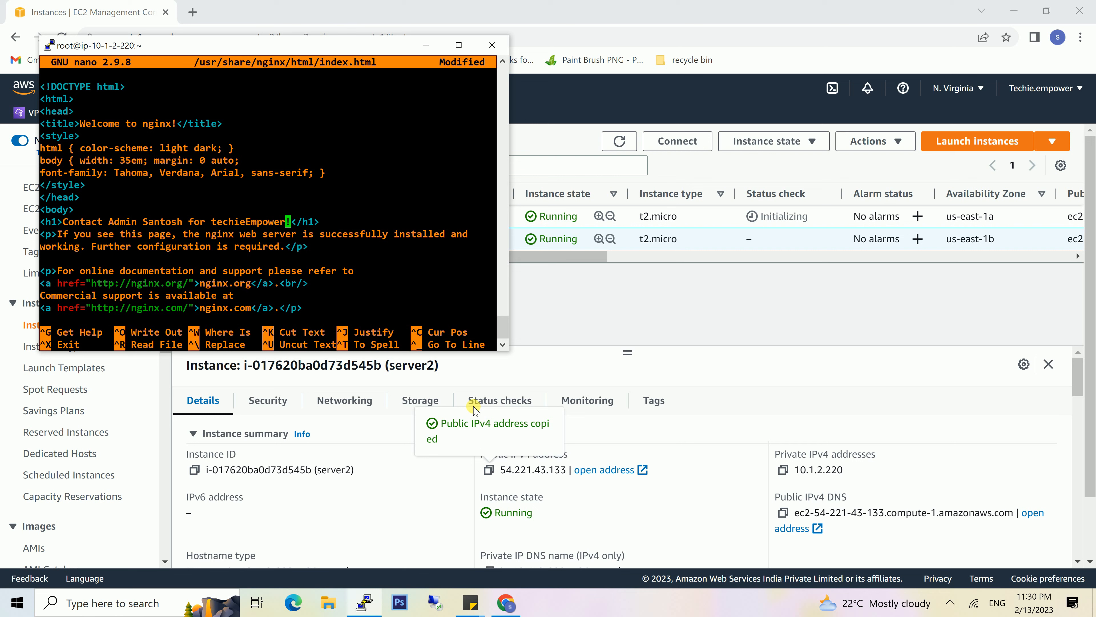
type(" tutorials")
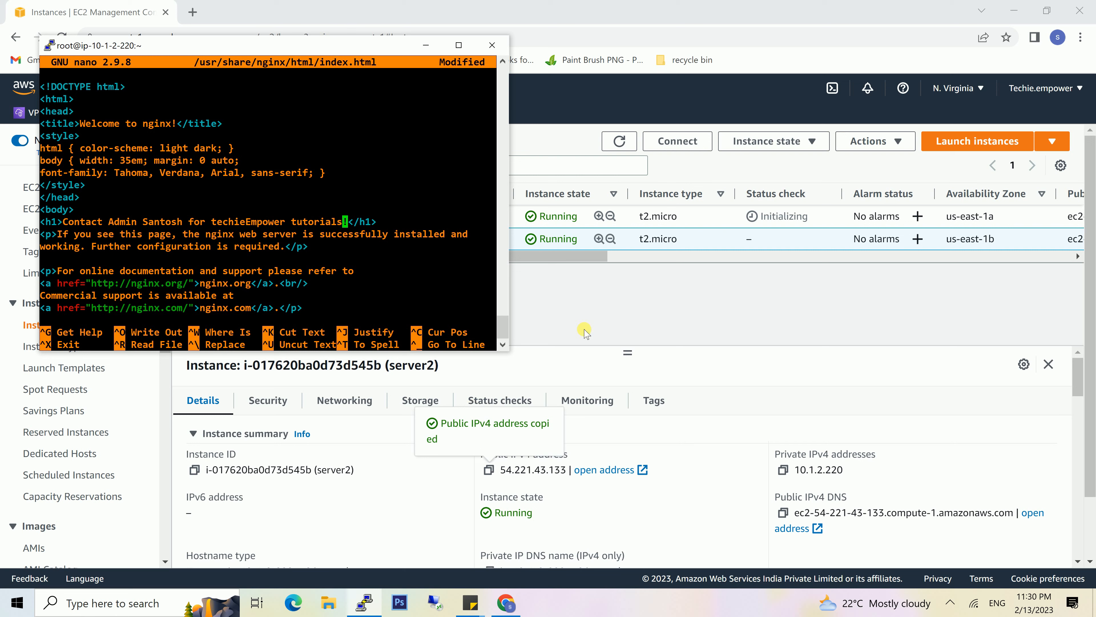
key("ctrl+x")
key("y")
key("Return")
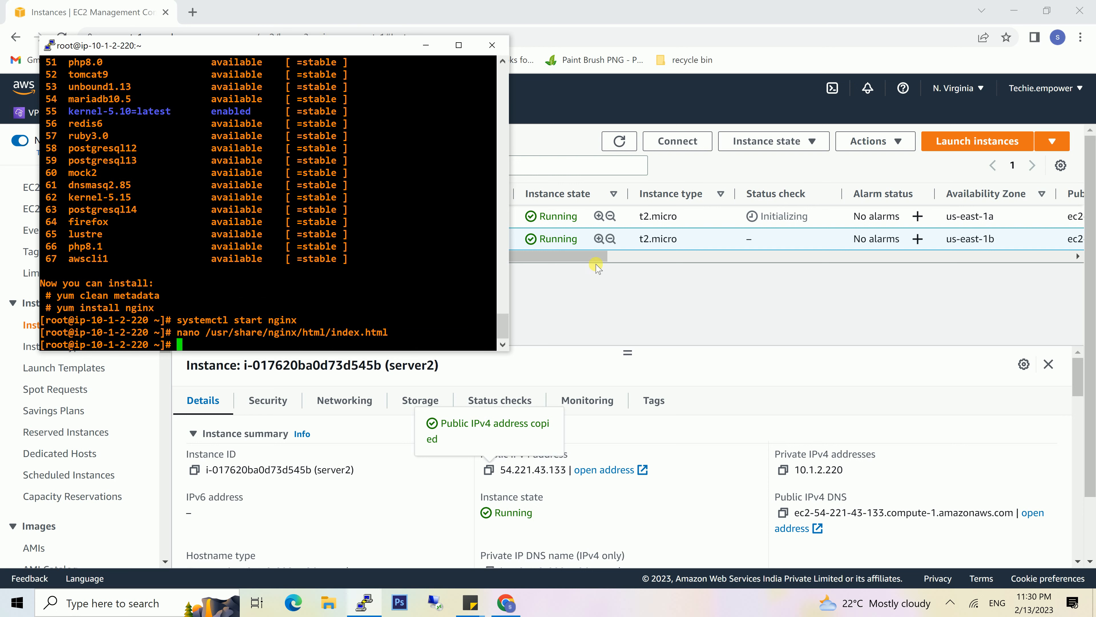
- Exit the root shell and end the SSH session on server2
type("exyt")
key("Return")
type("exit")
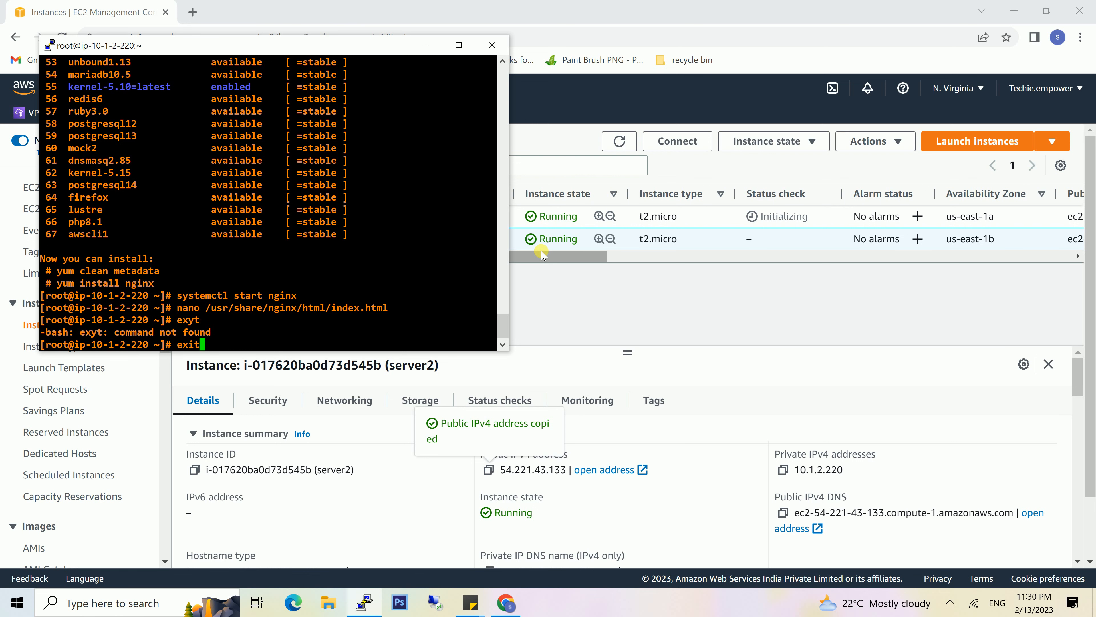
key("Return")
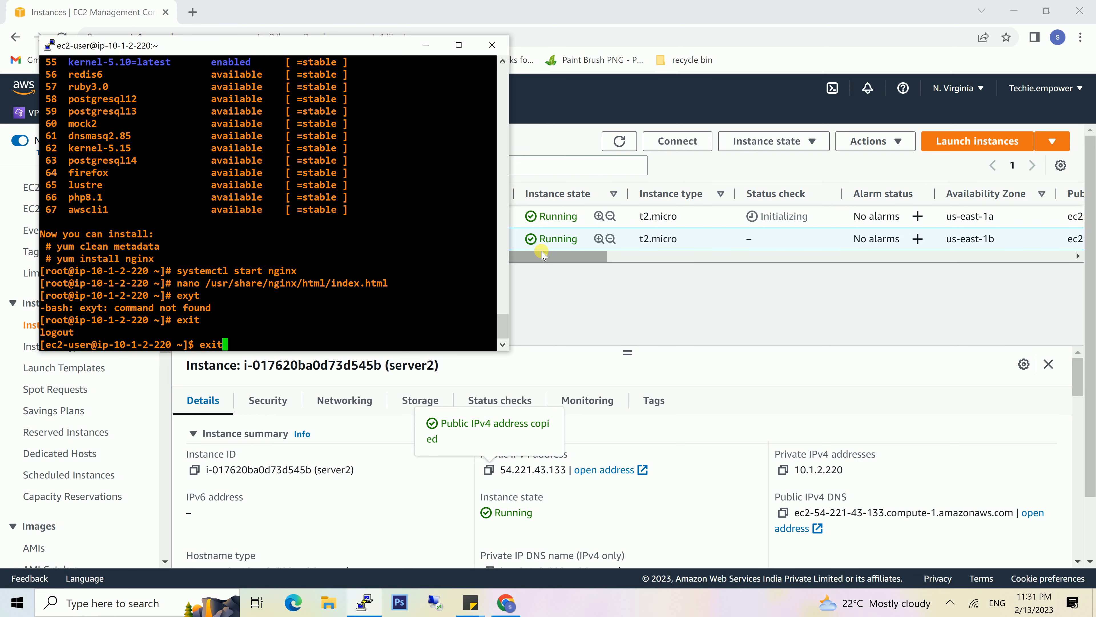
key("Return")
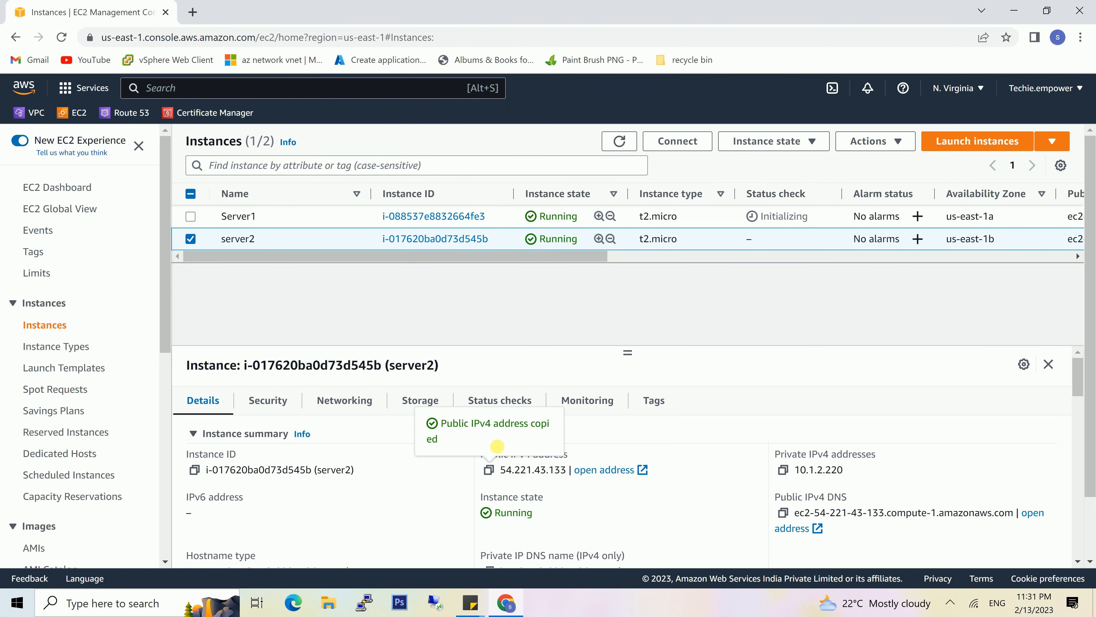
- Copy Server1's public IPv4 address and open it in a new browser tab to check its web page
left_click(286, 216)
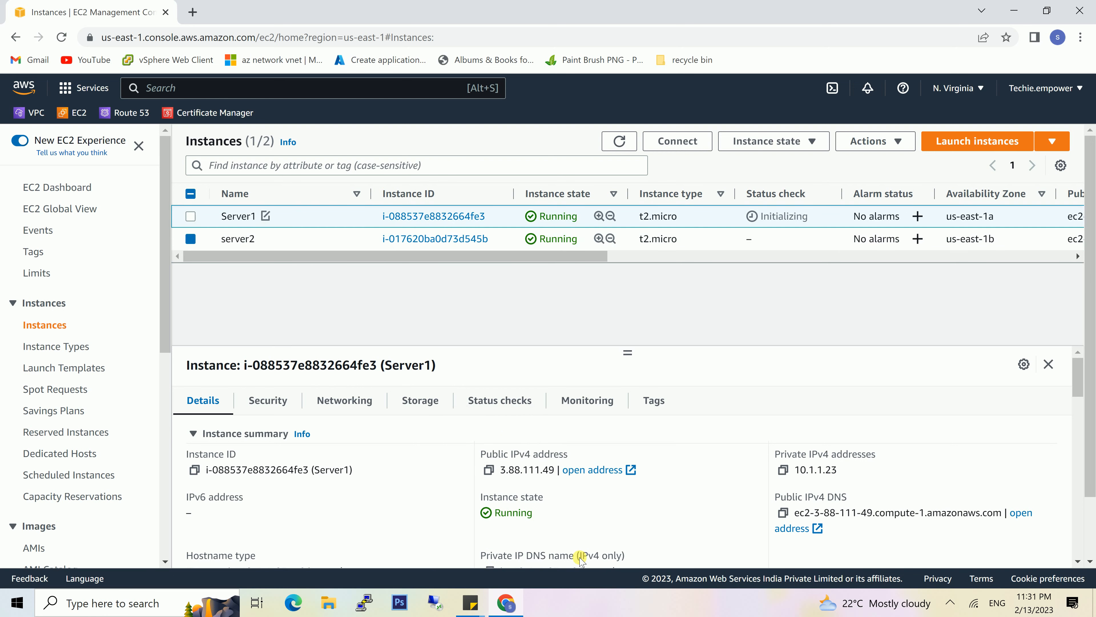
left_click(488, 470)
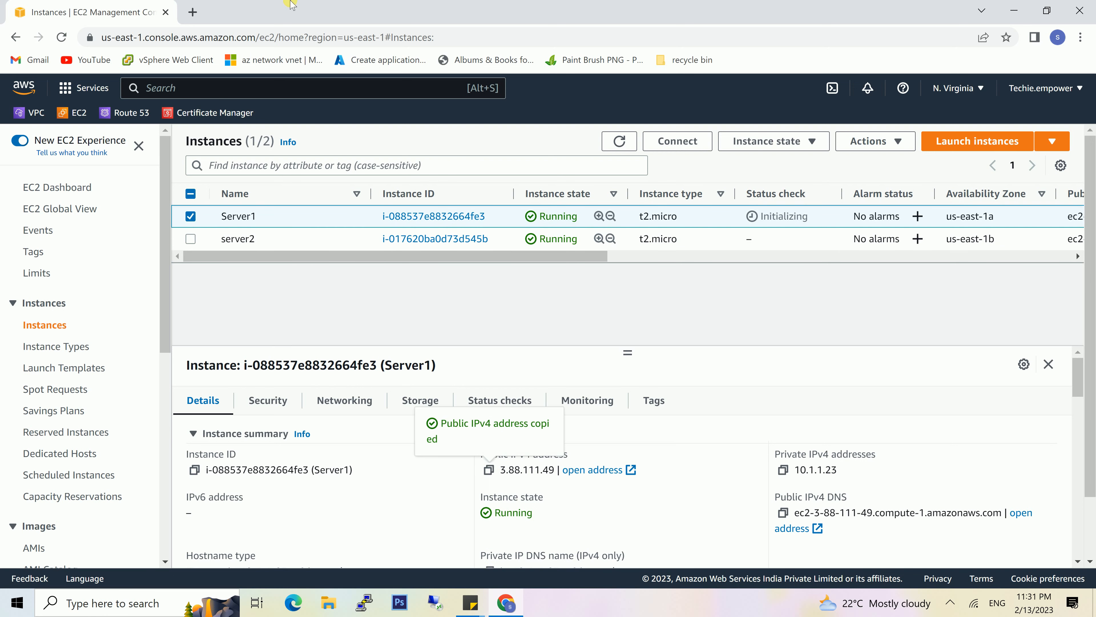
left_click(194, 12)
key("ctrl+v")
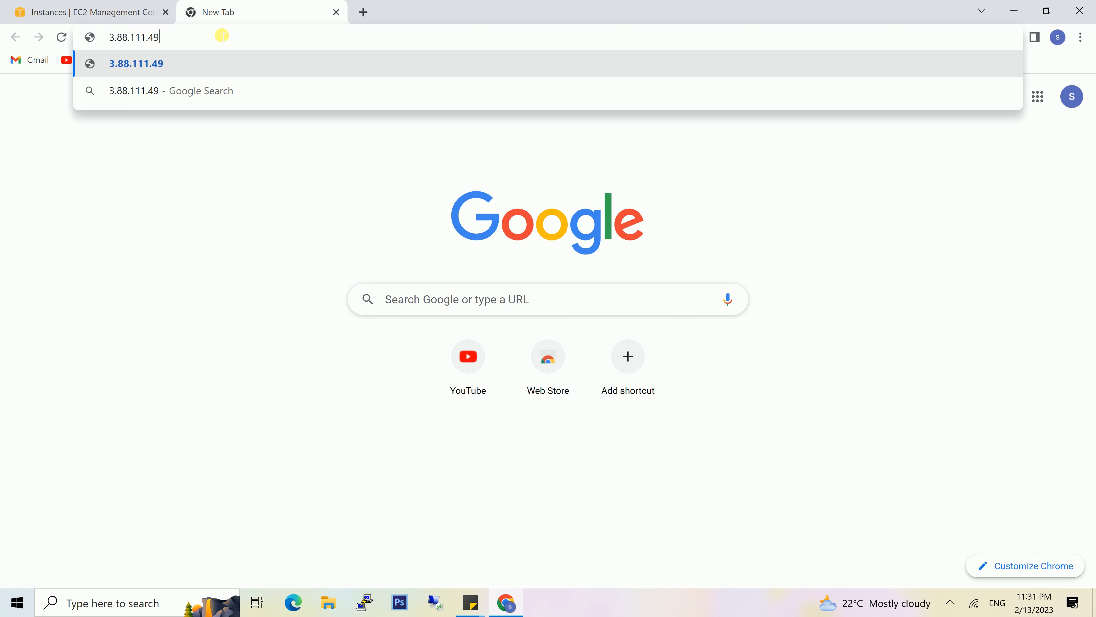
key("Return")
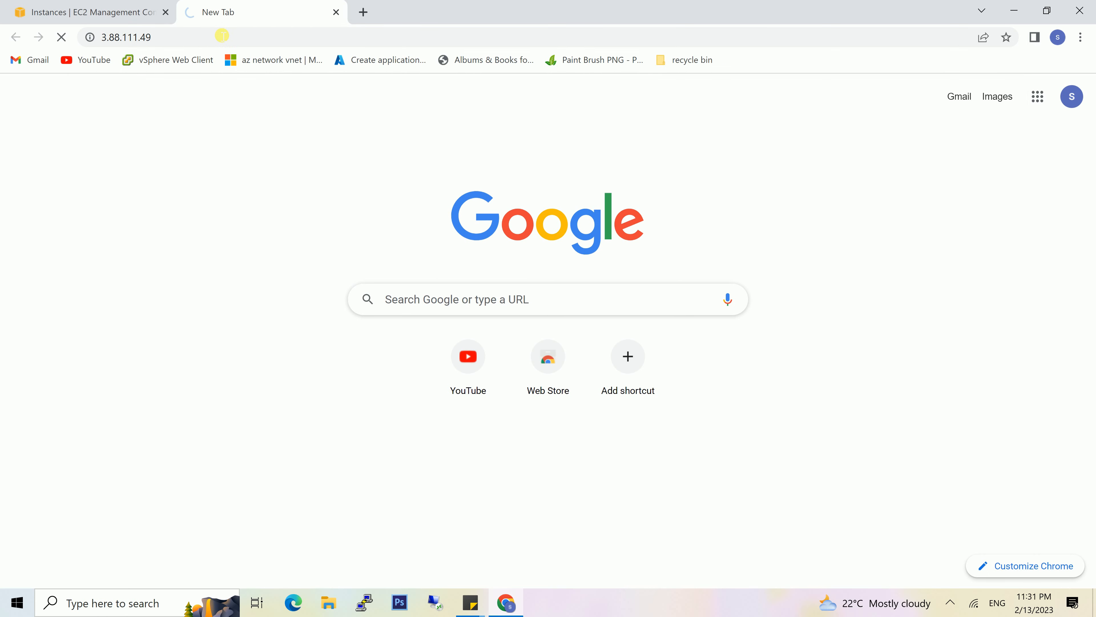
- Copy server2's public IPv4 address, check its web page in a new browser tab, and return to the EC2 instances list
left_click(92, 4)
left_click(286, 237)
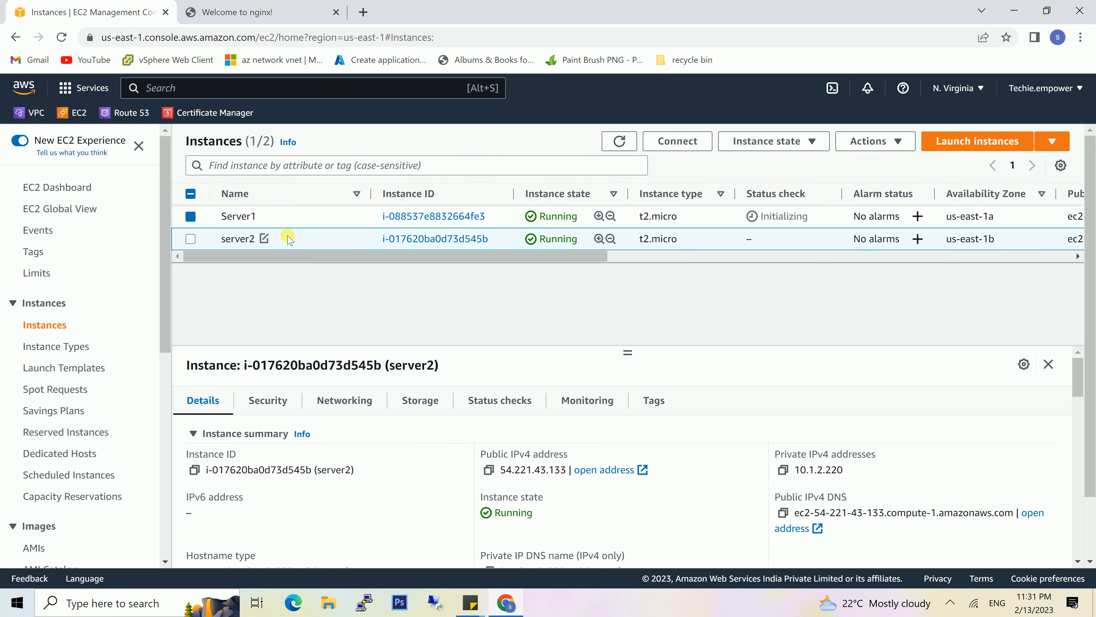
left_click(489, 469)
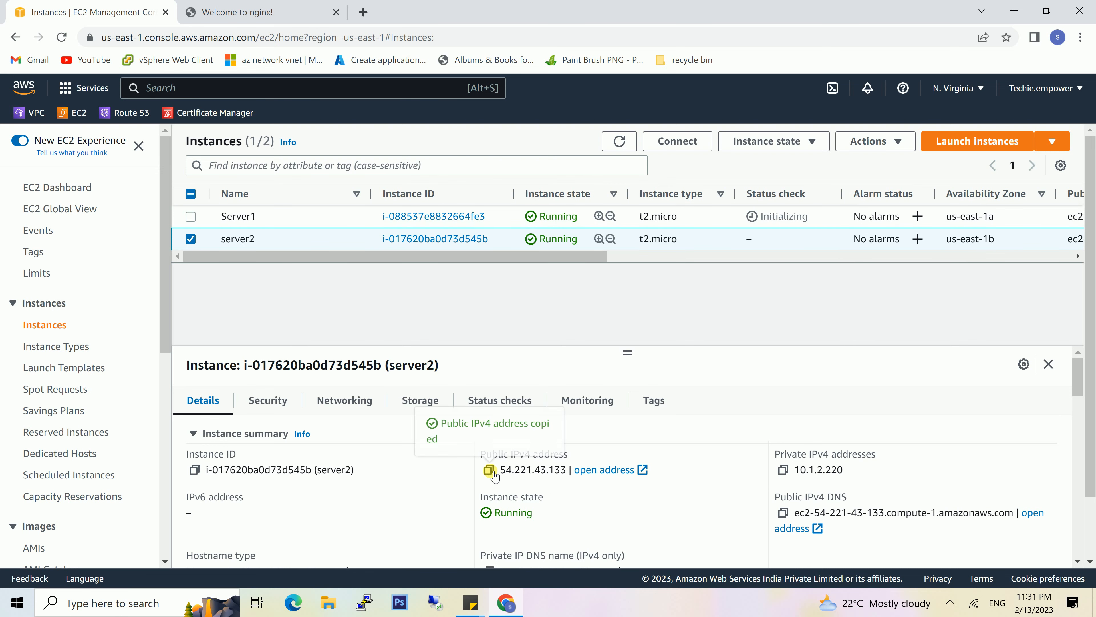
left_click(363, 11)
left_click(371, 36)
key("ctrl+v")
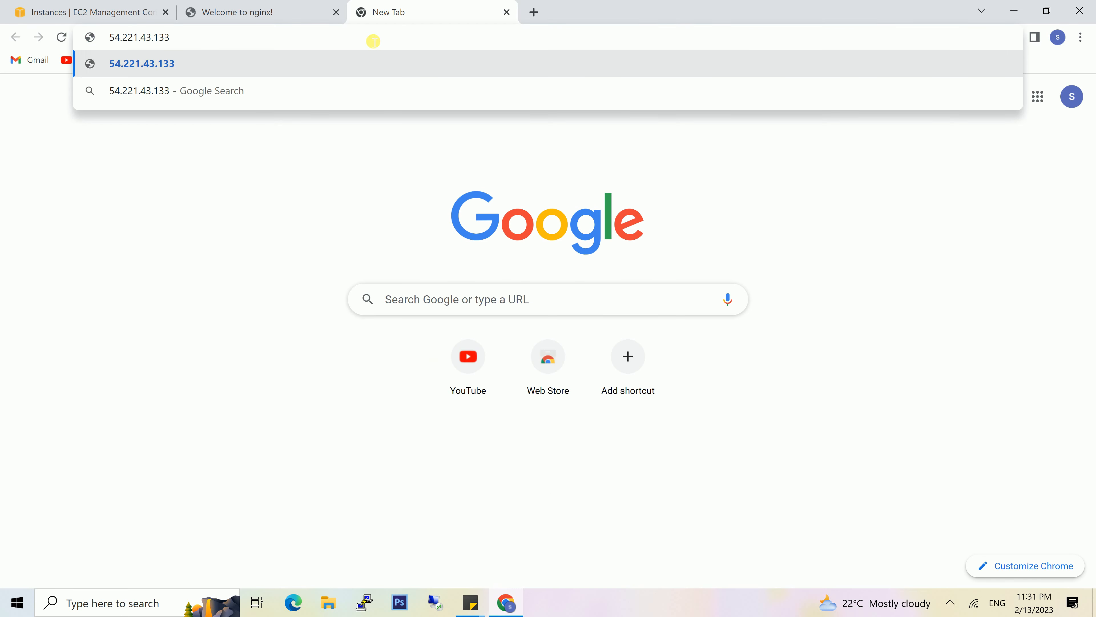
key("Return")
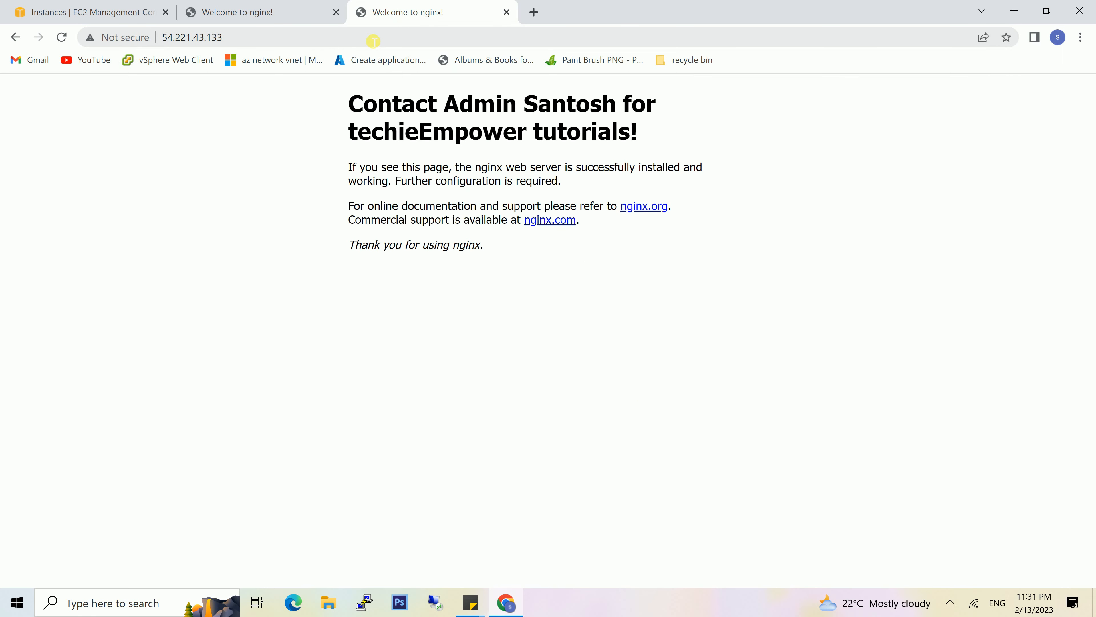
left_click(104, 12)
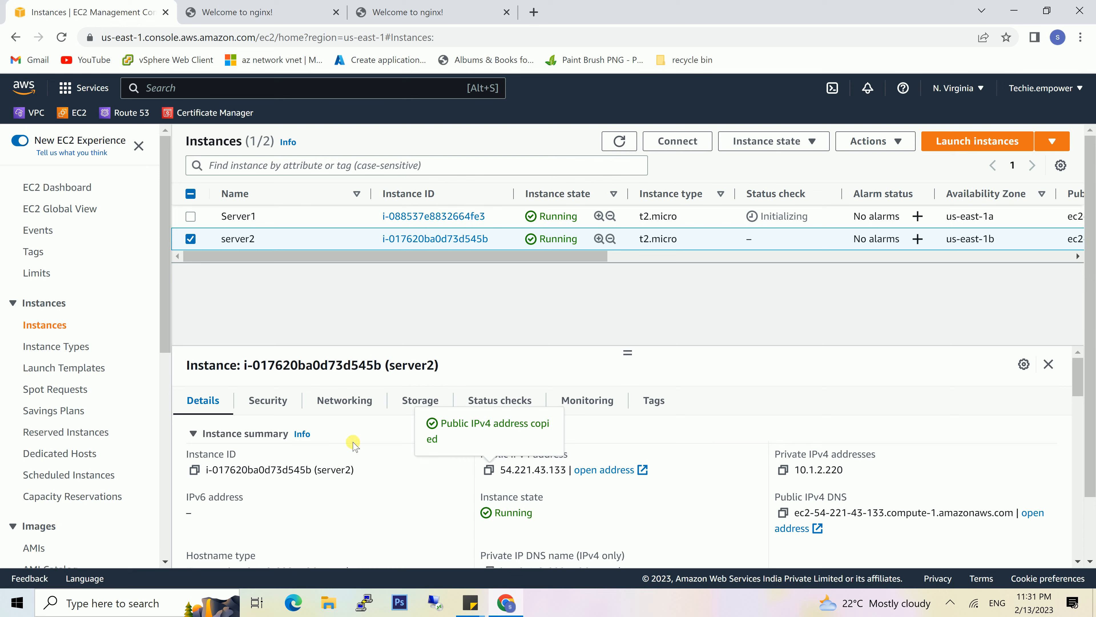
- Start creating a target group with instances as the target type and choose VPC1_NV as its VPC
scroll(77, 449, "down", 9)
left_click(63, 471)
left_click(928, 186)
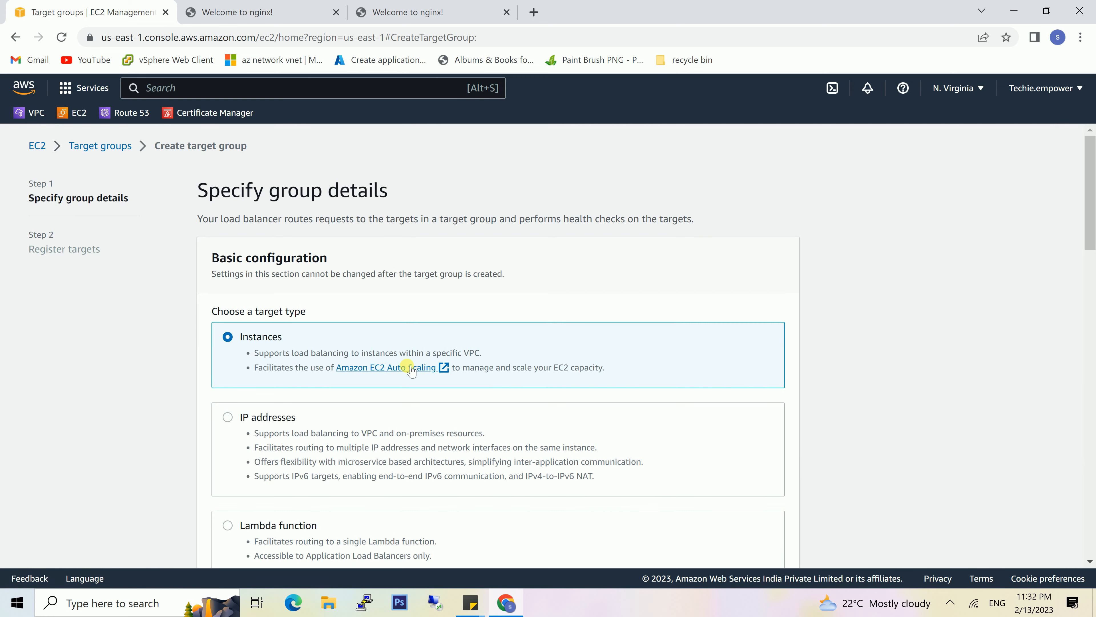
scroll(413, 388, "down", 6)
scroll(412, 359, "down", 2)
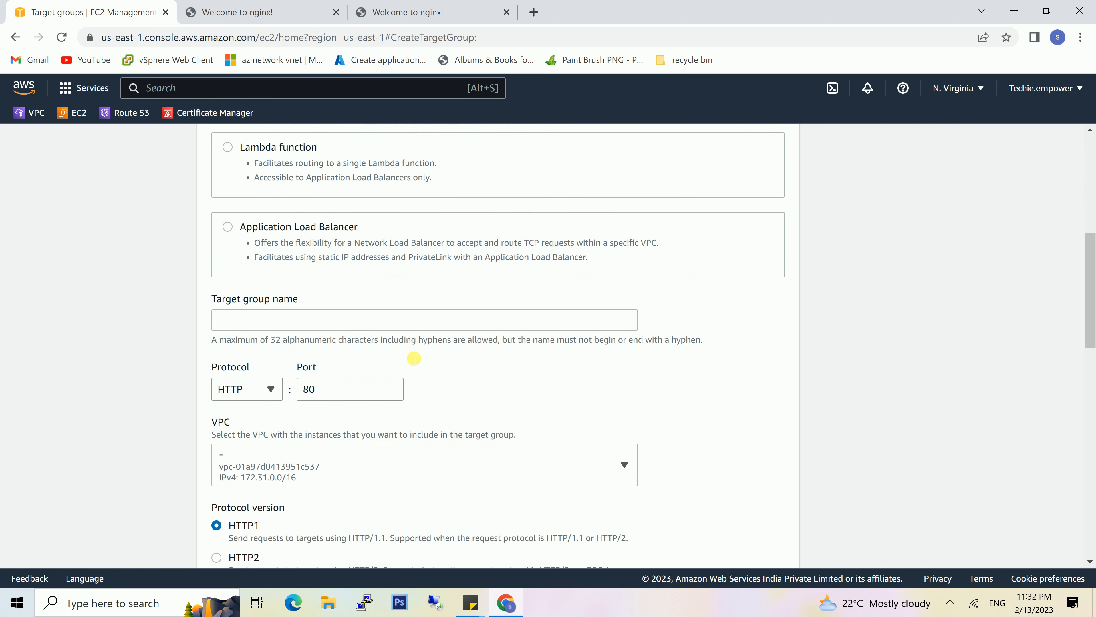
left_click(620, 412)
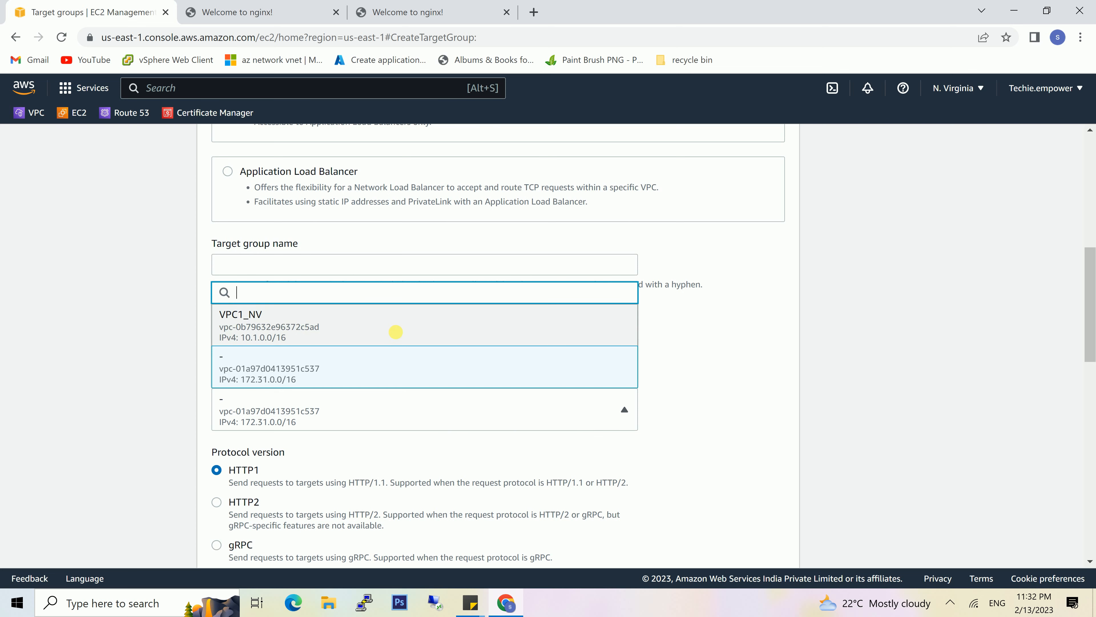
left_click(395, 332)
- Set the target group's protocol to TCP
scroll(610, 360, "down", 2)
scroll(609, 362, "down", 4)
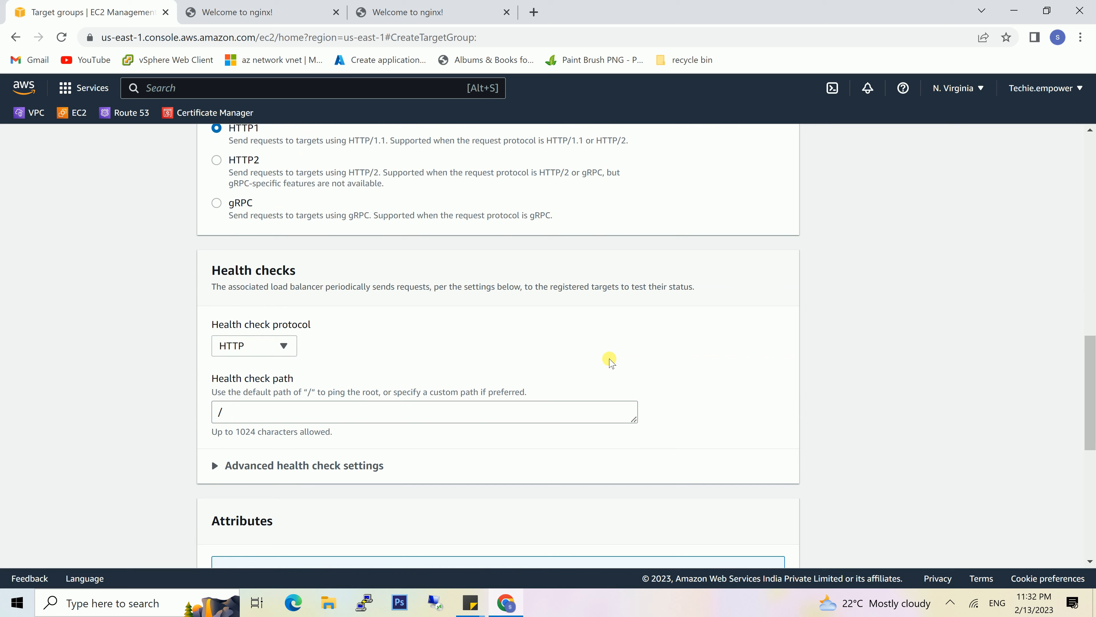
scroll(460, 324, "up", 1)
scroll(448, 369, "up", 5)
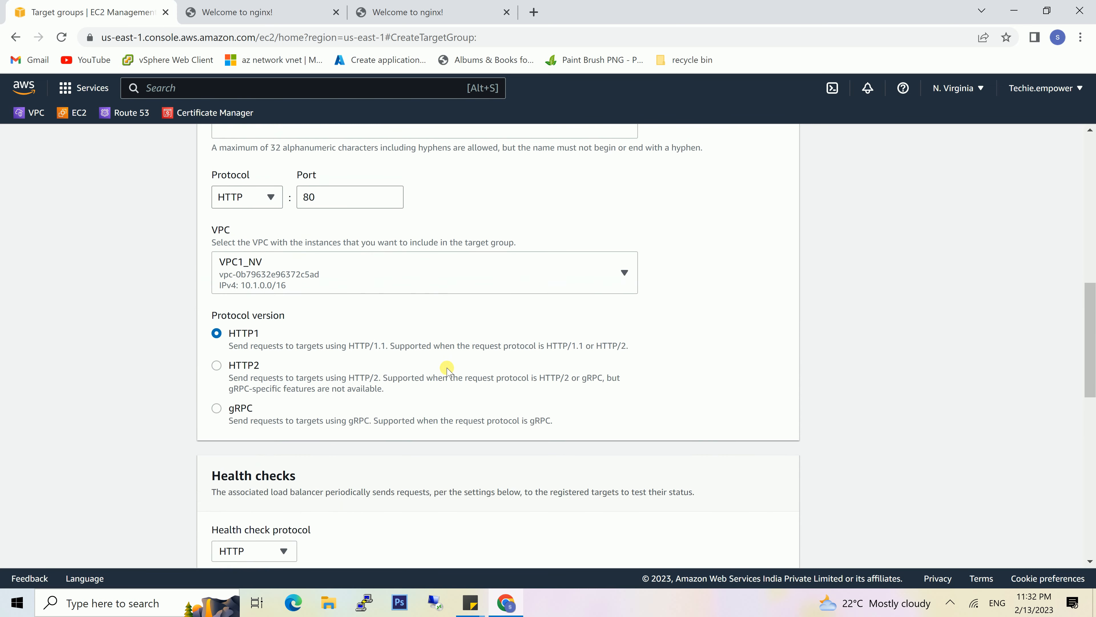
left_click(264, 251)
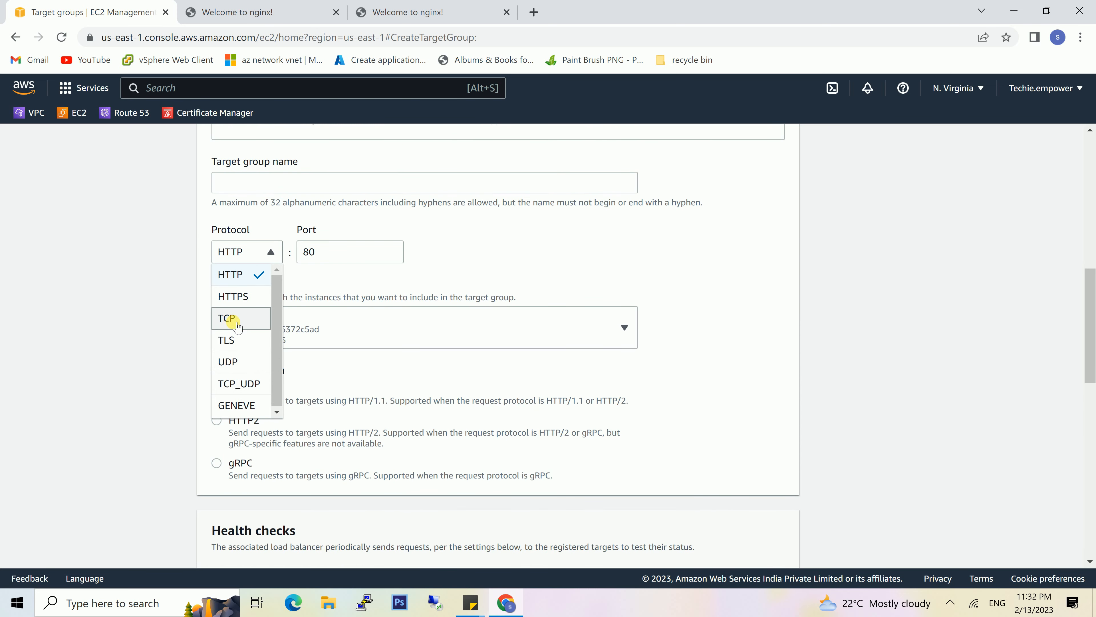
left_click(237, 325)
- Name the target group TgNLB and continue to target registration
scroll(536, 435, "down", 1)
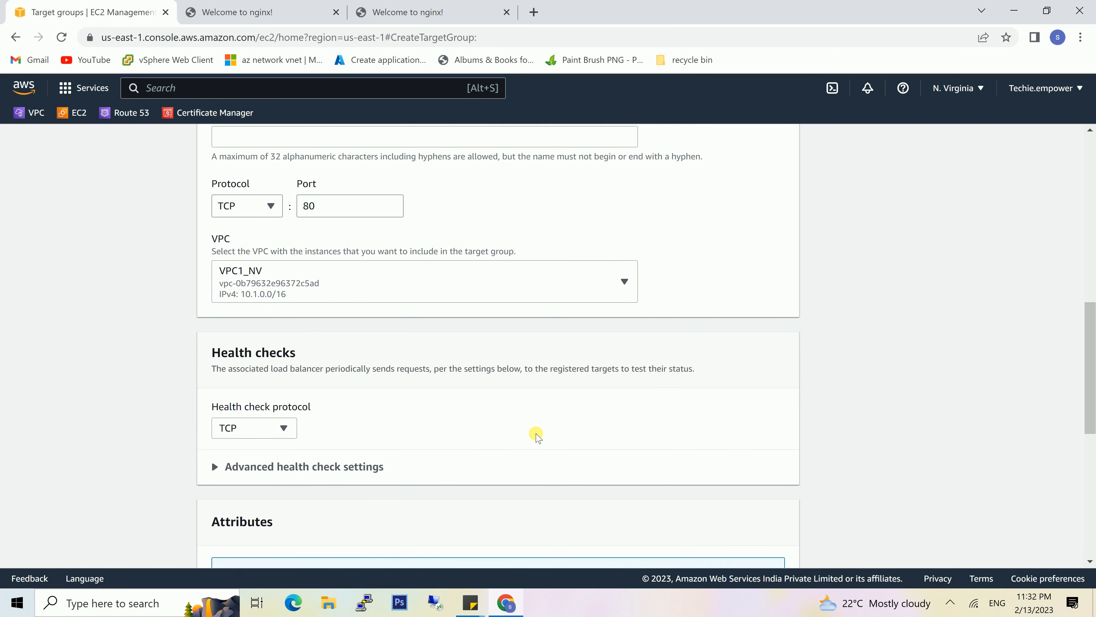
scroll(537, 436, "down", 7)
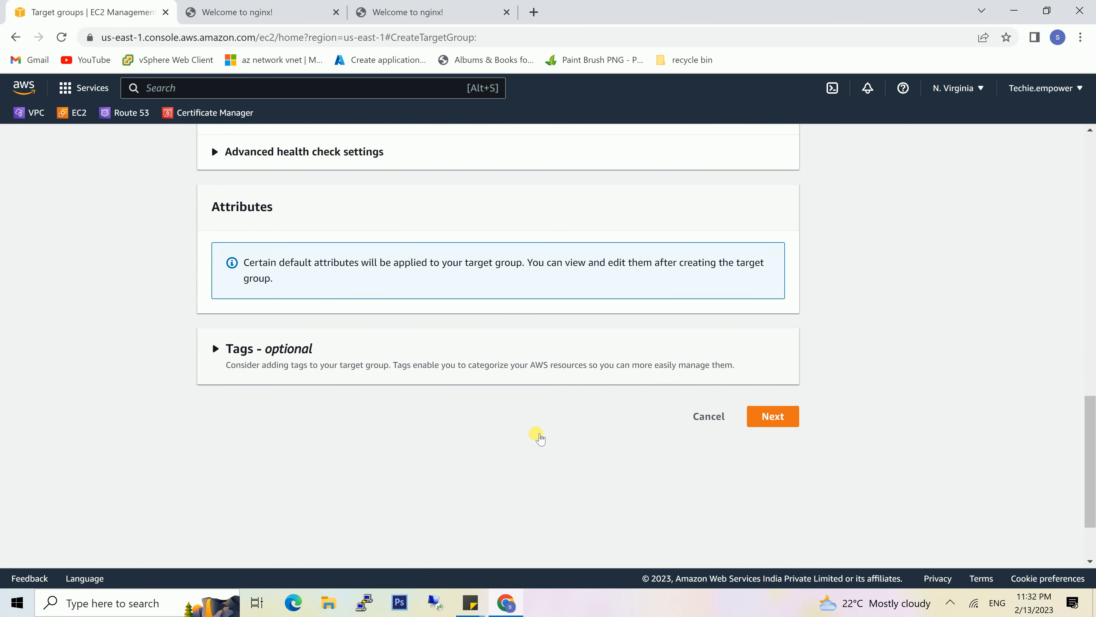
scroll(540, 438, "down", 1)
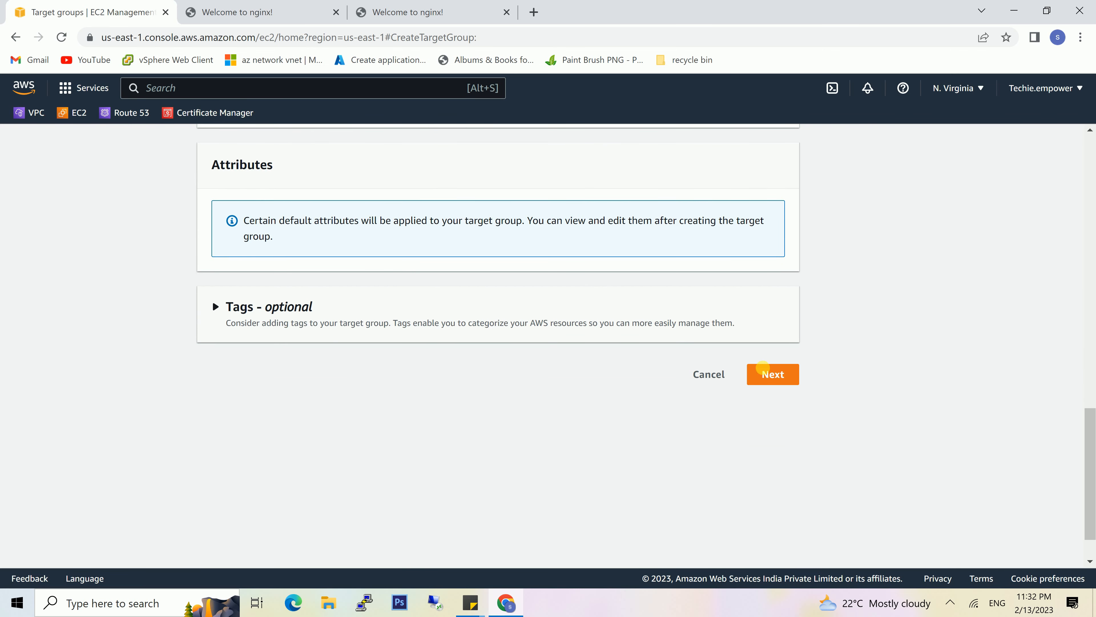
left_click(772, 375)
type("TgNLB")
scroll(598, 403, "down", 2)
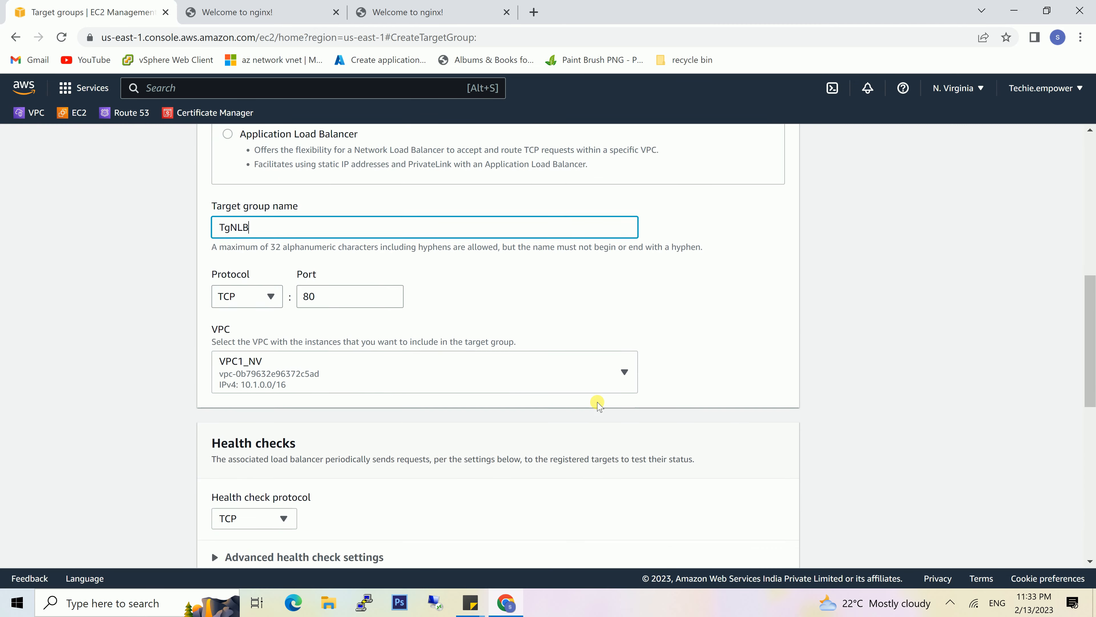
scroll(598, 403, "down", 5)
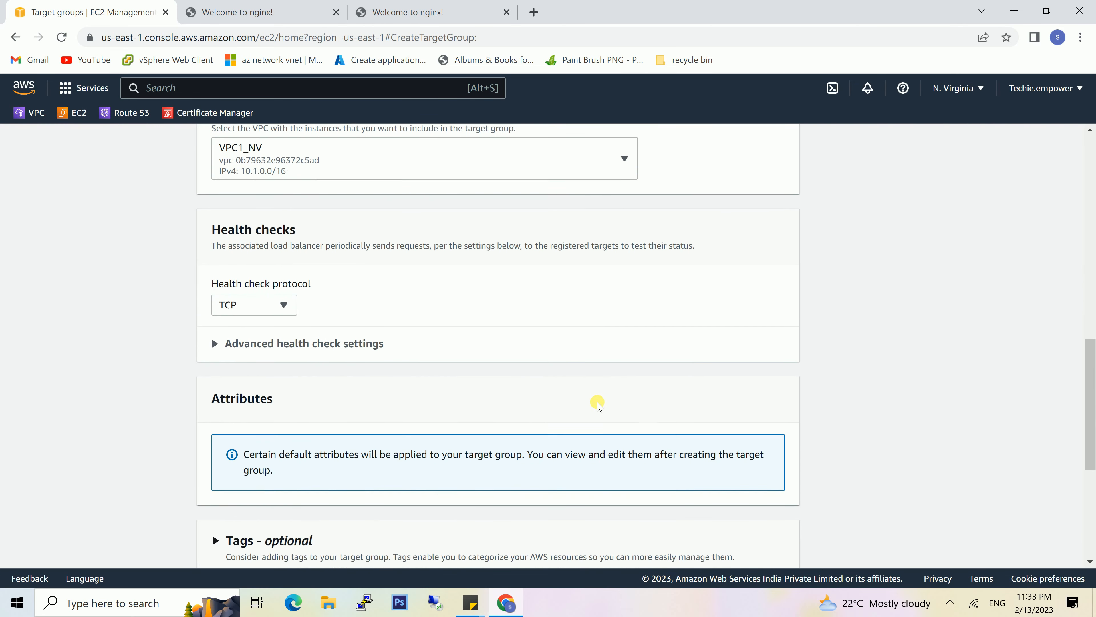
scroll(597, 404, "down", 7)
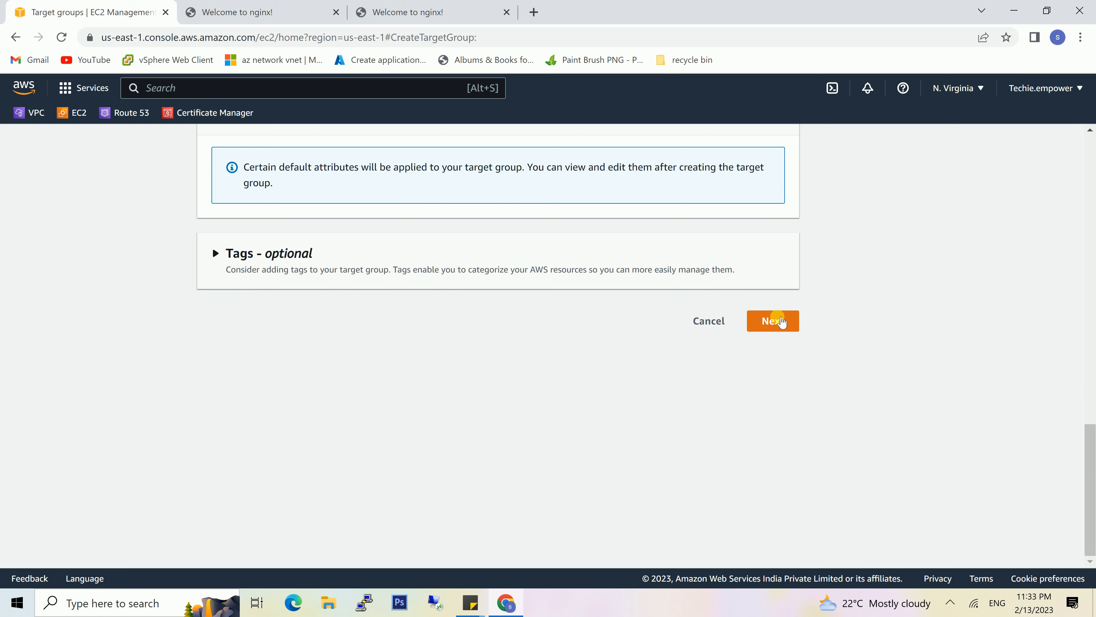
left_click(782, 322)
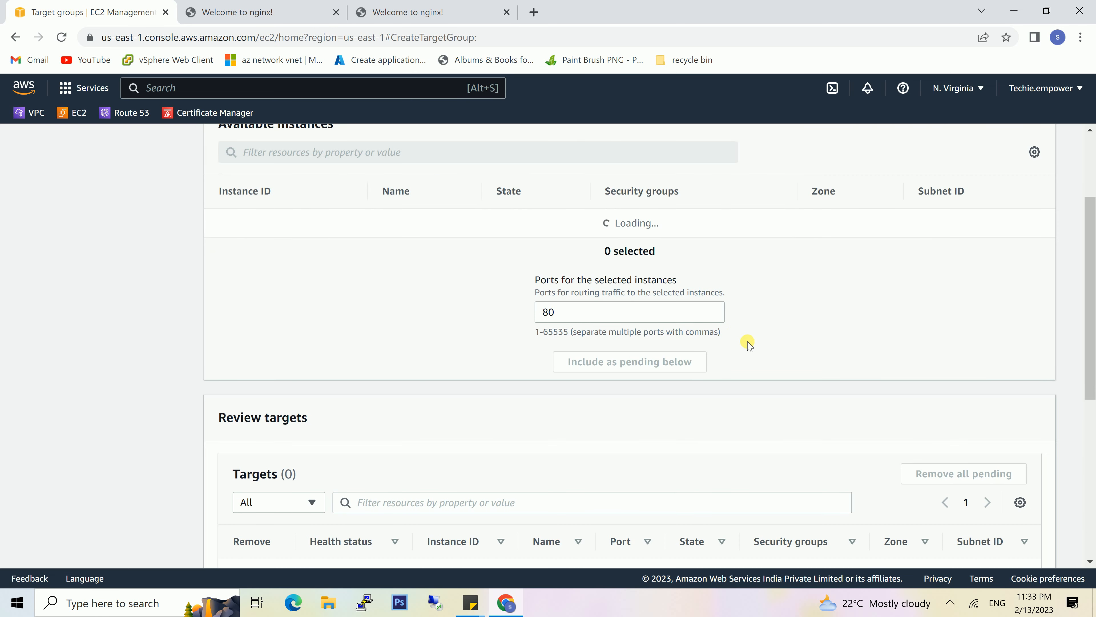
- Include Server1 and server2 as pending targets on port 80 and create the target group
scroll(748, 343, "down", 2)
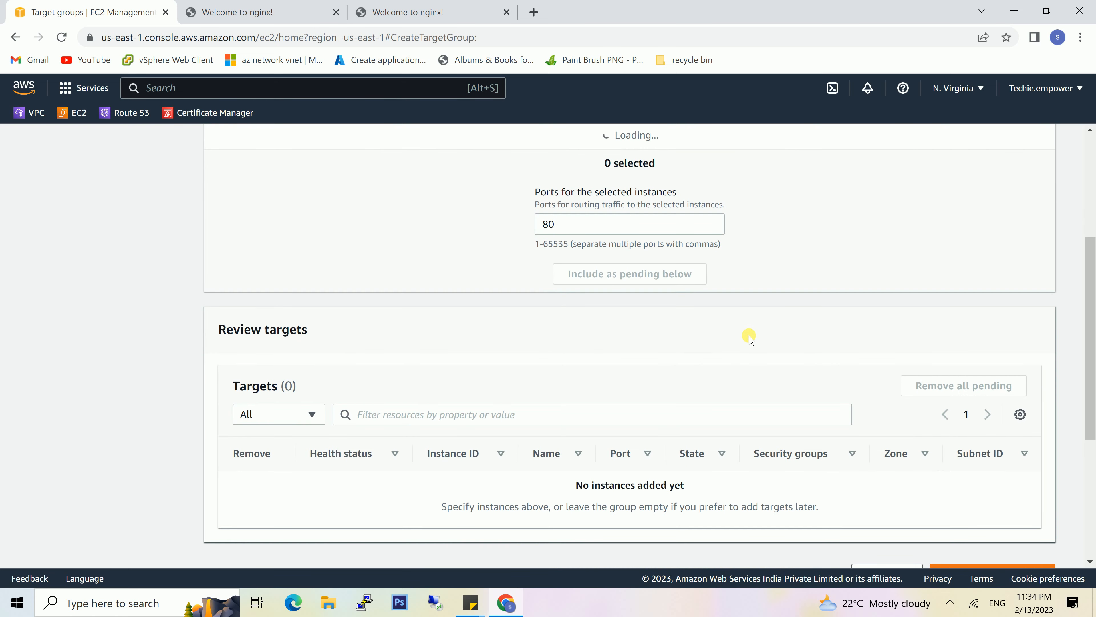
scroll(729, 345, "up", 4)
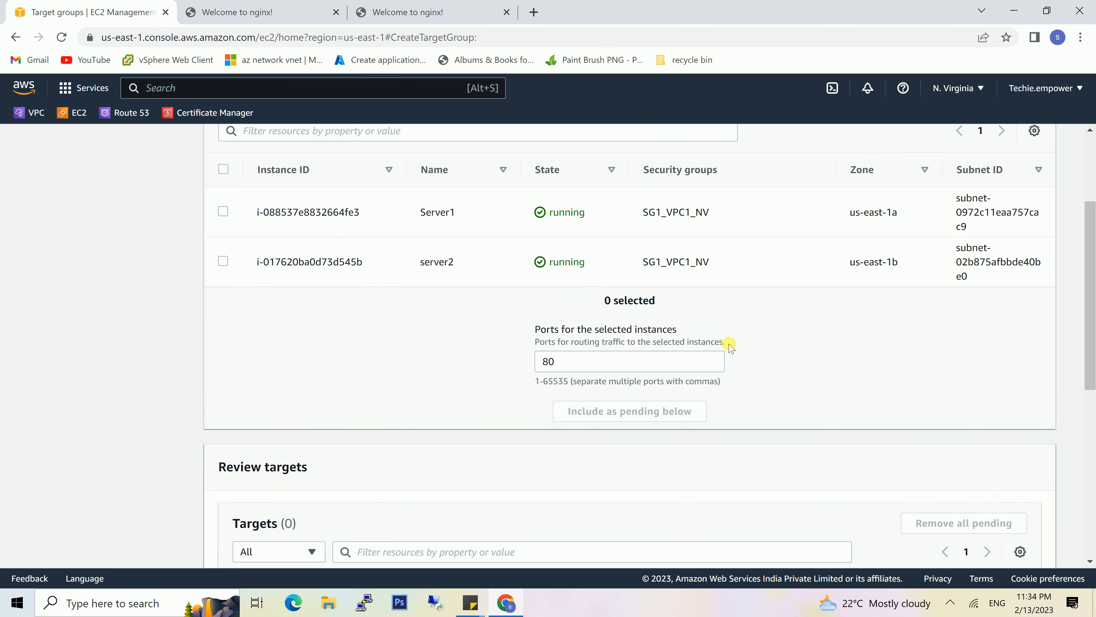
left_click(222, 278)
scroll(350, 299, "down", 3)
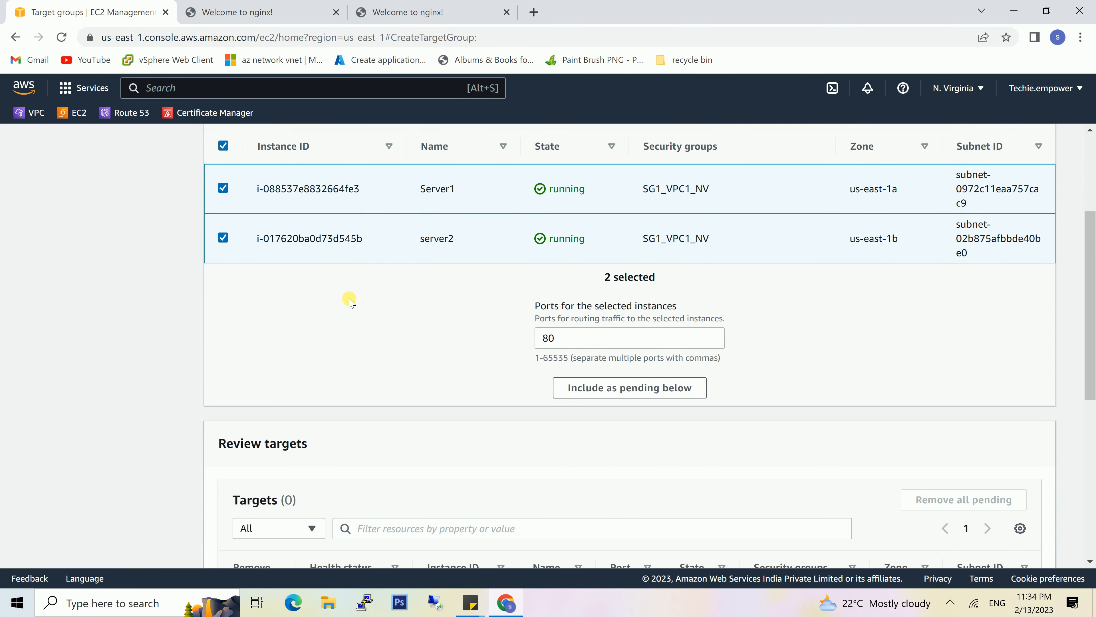
left_click(649, 386)
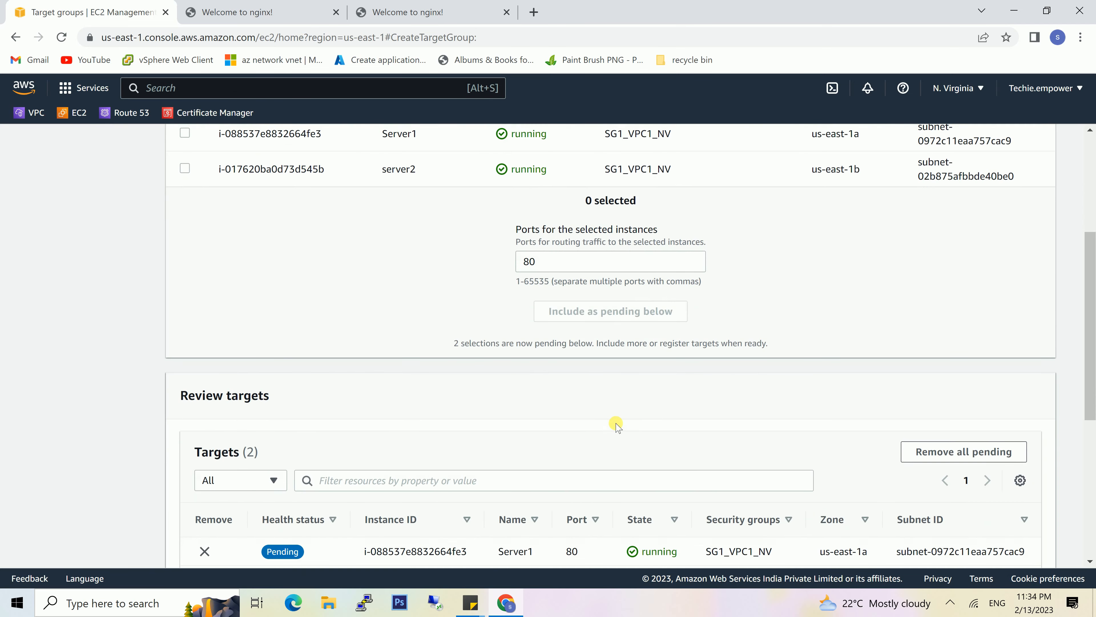
scroll(617, 425, "down", 8)
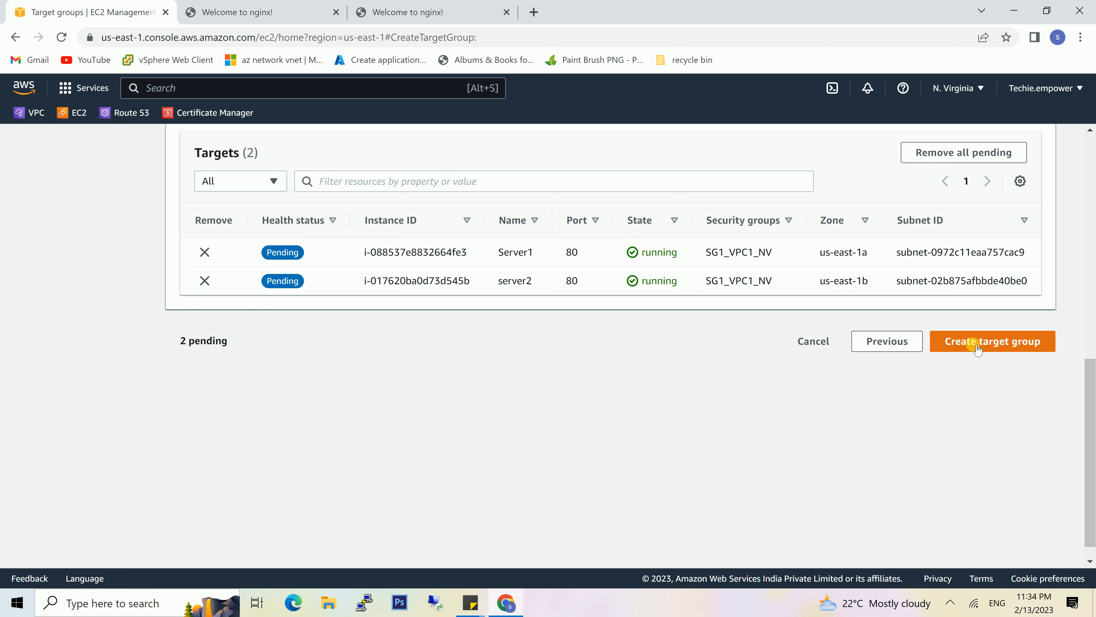
left_click(972, 342)
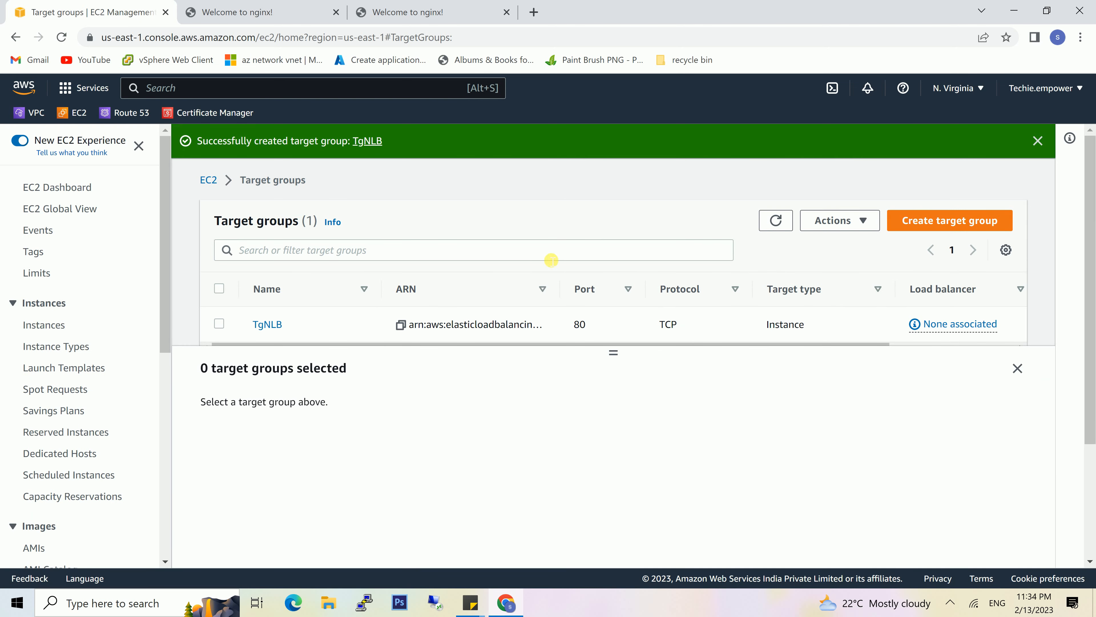
- Start creating a Network Load Balancer and name it NLB
scroll(51, 463, "down", 8)
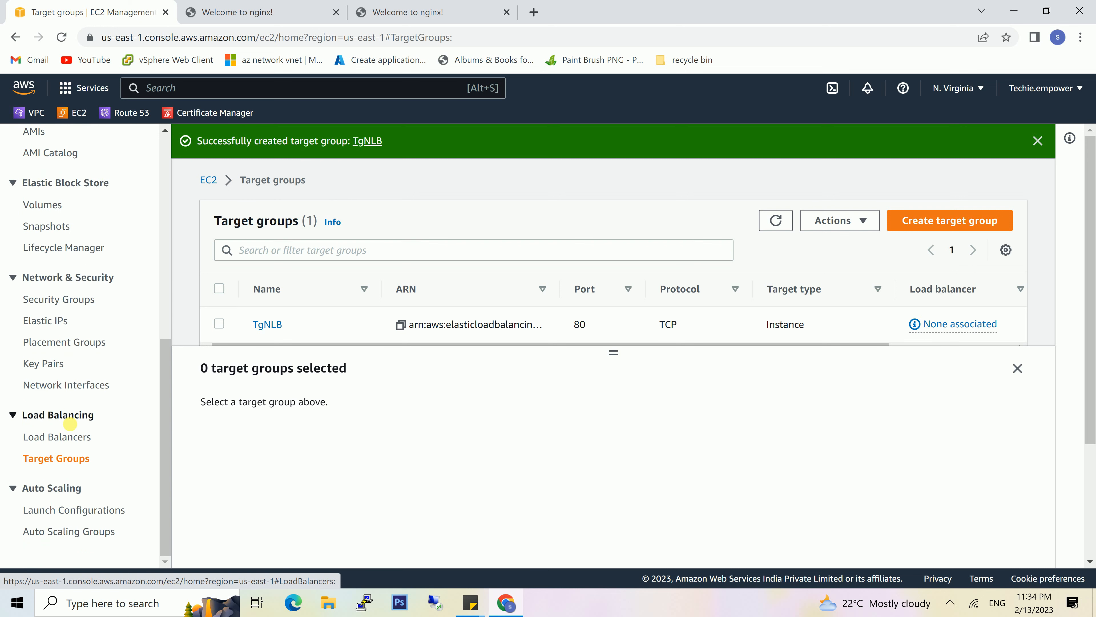
left_click(75, 439)
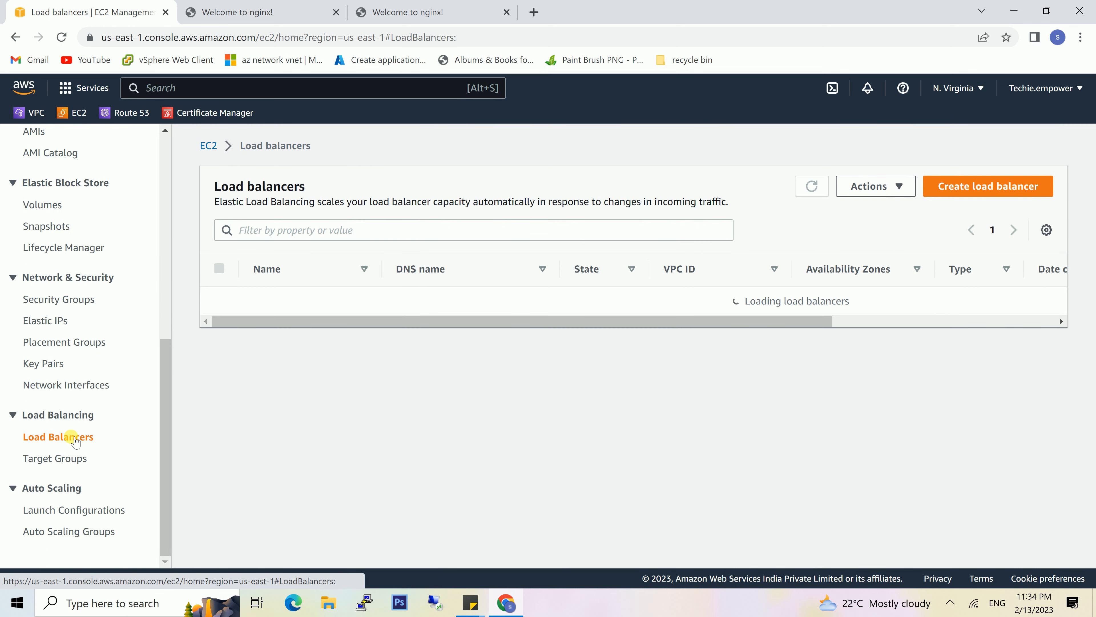
left_click(936, 193)
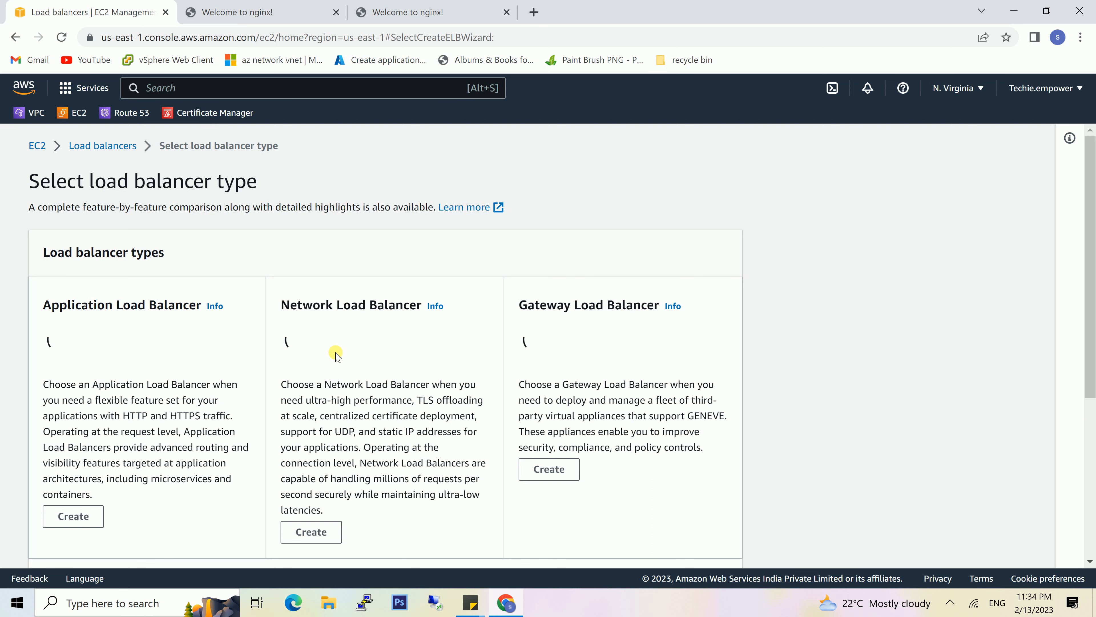
left_click(318, 536)
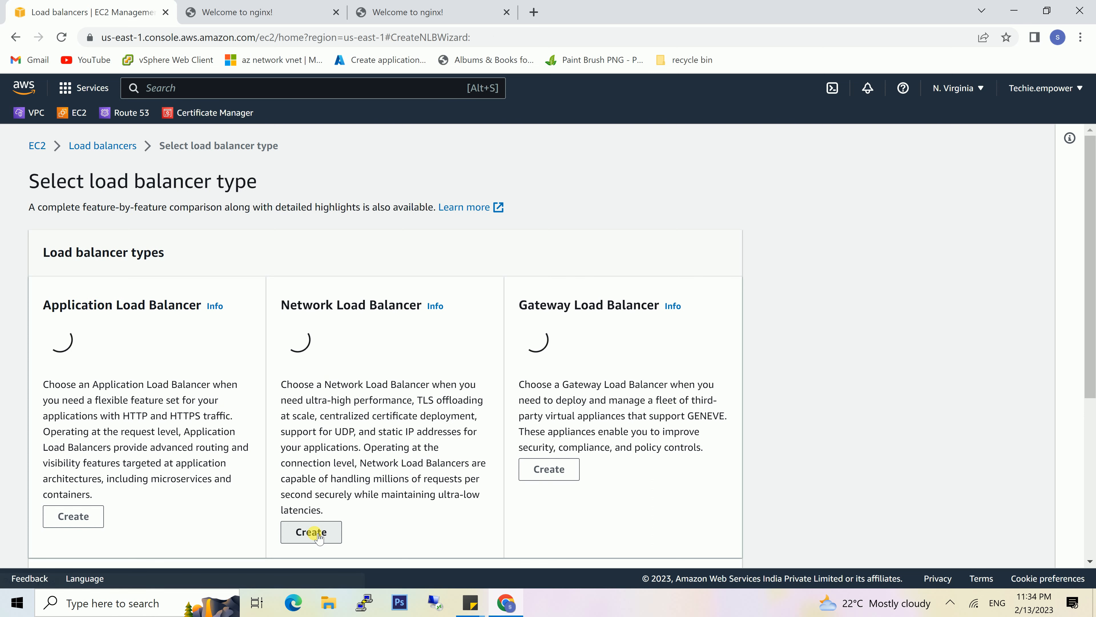
left_click(331, 420)
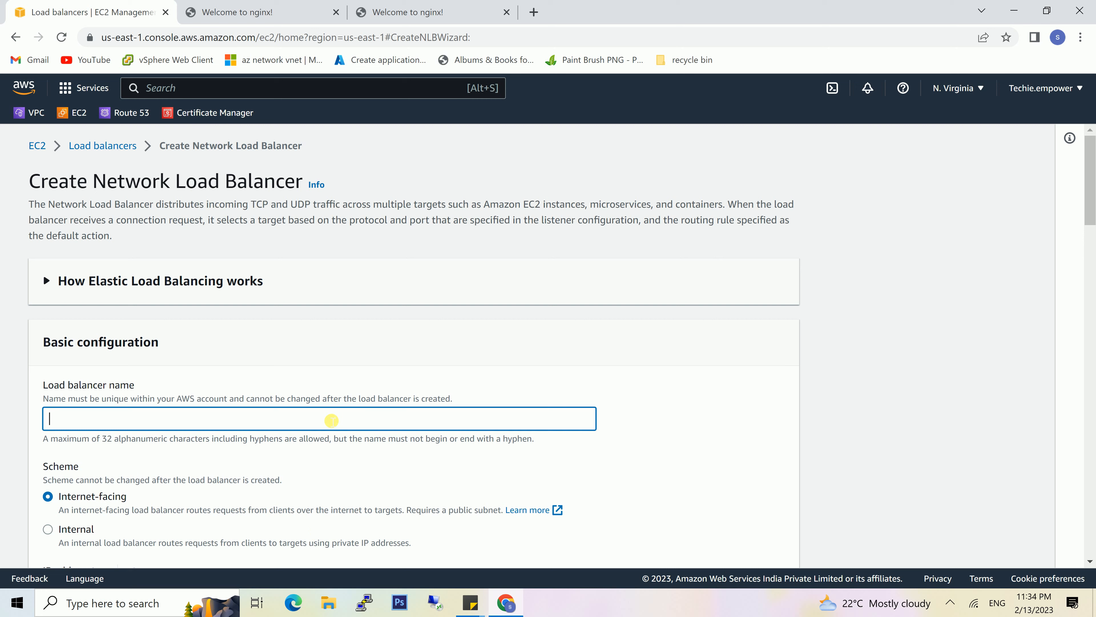
type("NLB")
- Choose VPC1_NV as the load balancer's VPC in the network mapping
scroll(331, 420, "down", 2)
scroll(327, 416, "down", 5)
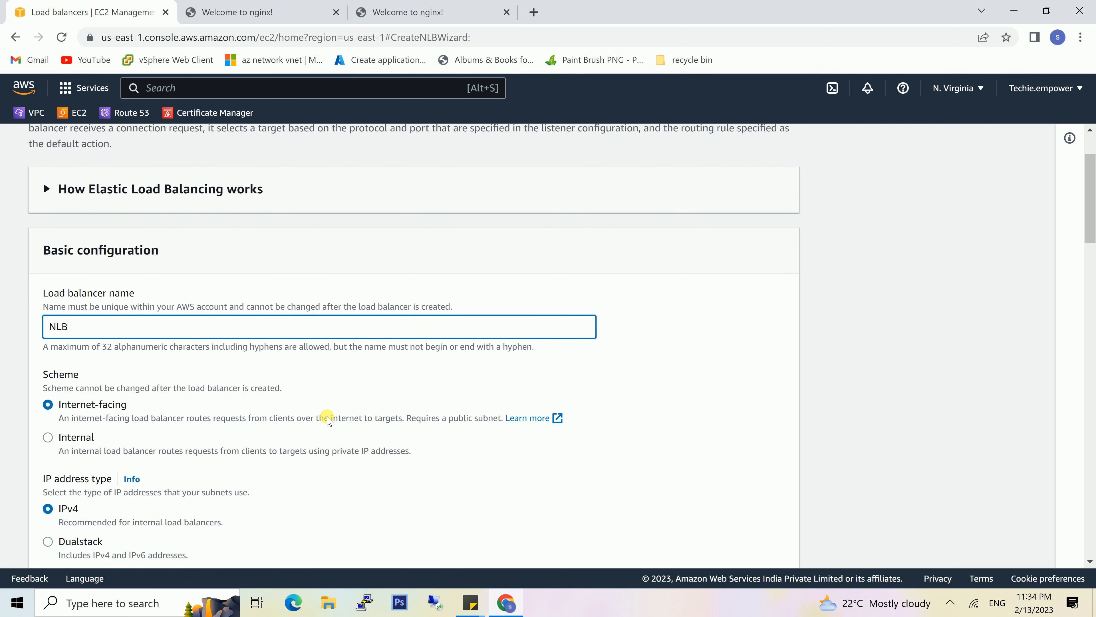
scroll(328, 419, "down", 2)
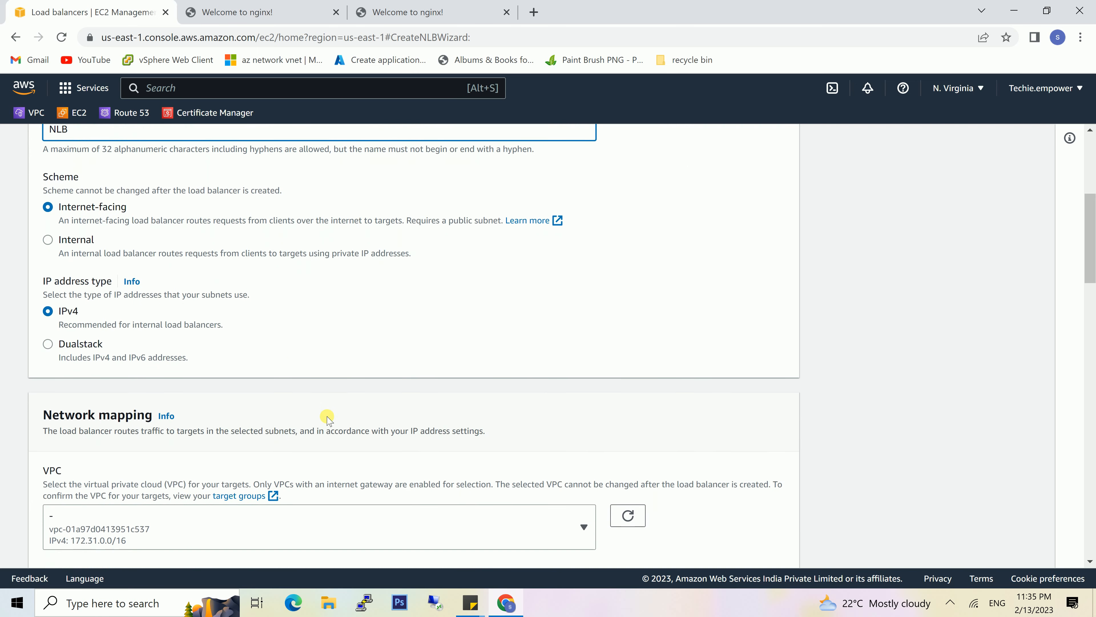
scroll(327, 417, "down", 2)
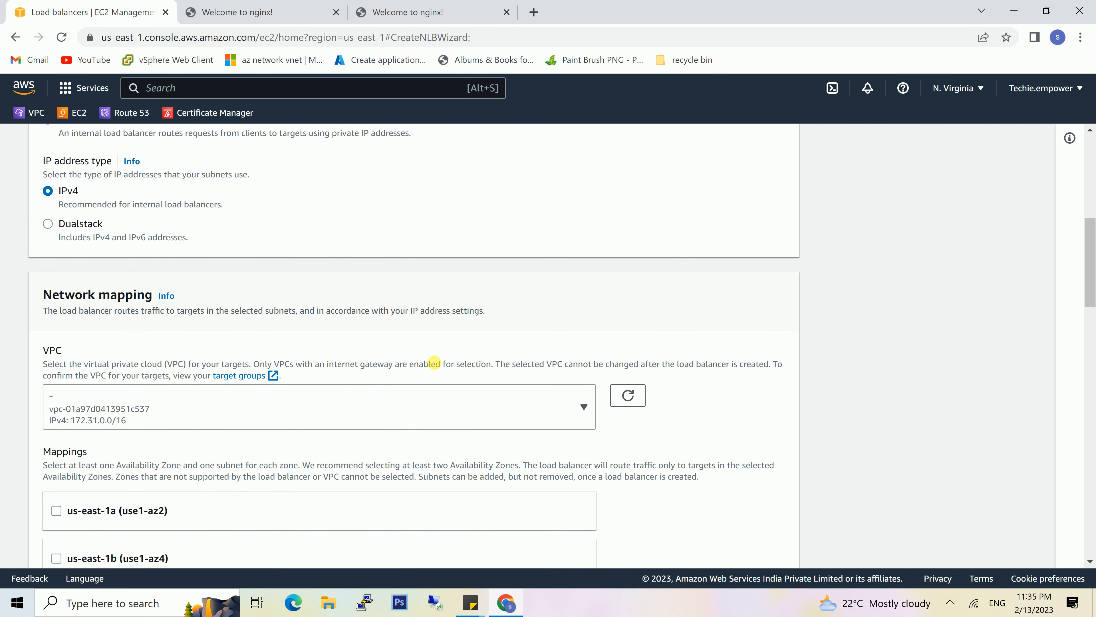
left_click(548, 406)
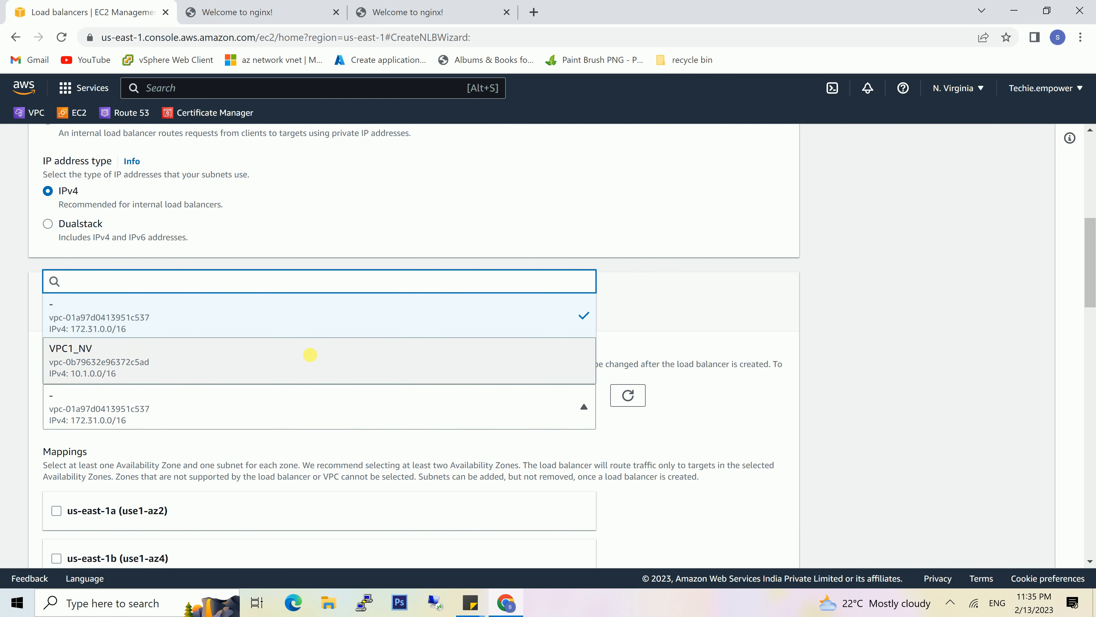
left_click(310, 354)
- Map the load balancer to us-east-1a with subnet SN1_VPC1_NV and us-east-1b with subnet SN2_VPC1_NV
scroll(332, 348, "down", 3)
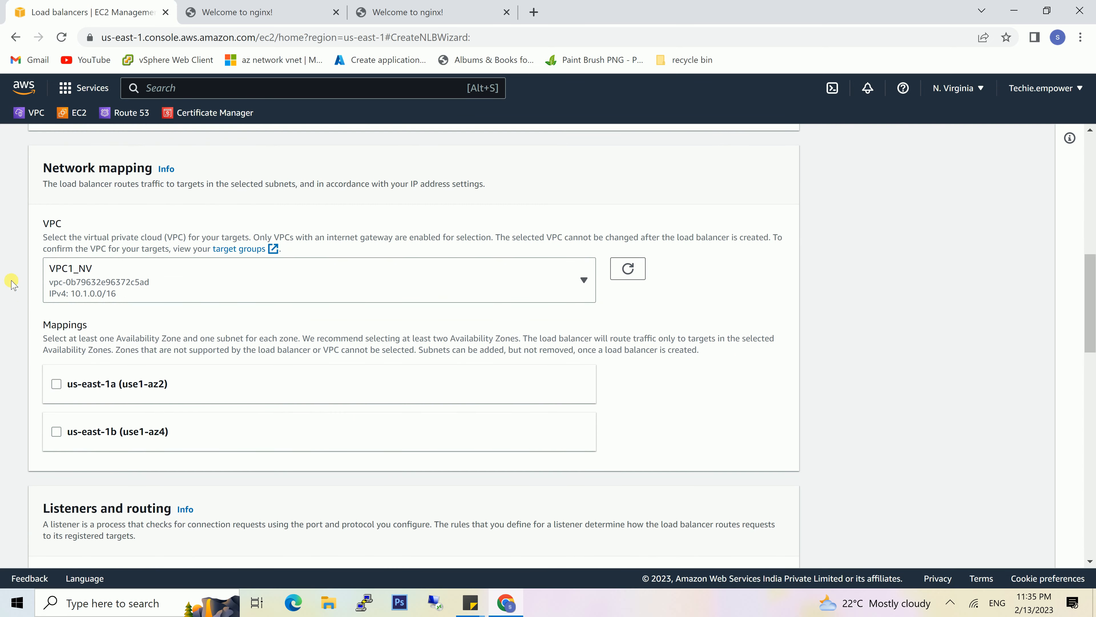
left_click(55, 384)
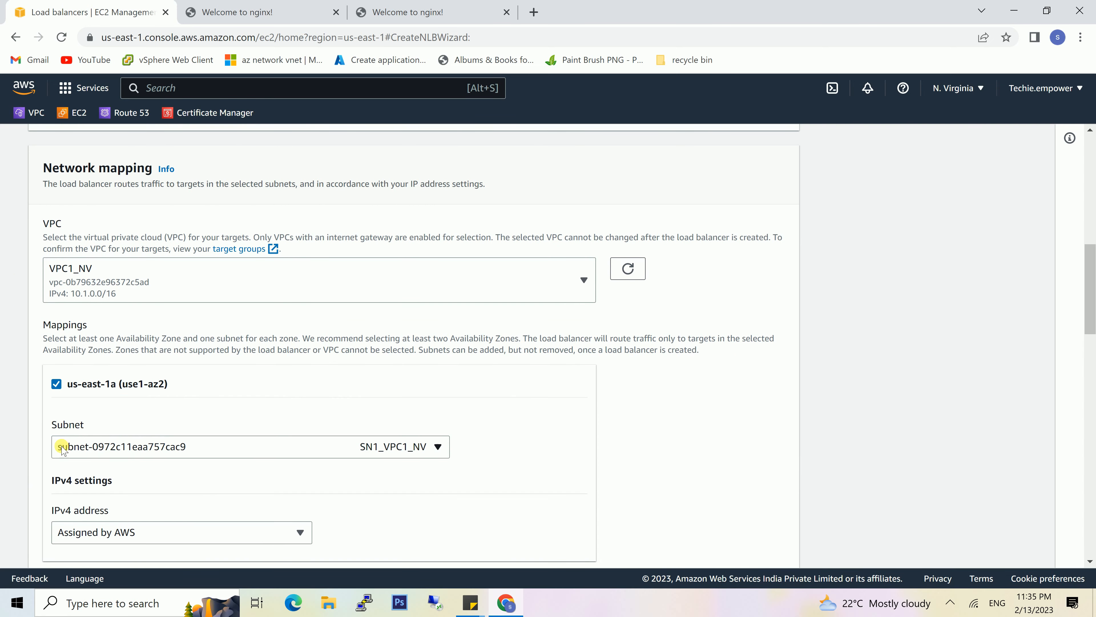
scroll(169, 490, "down", 3)
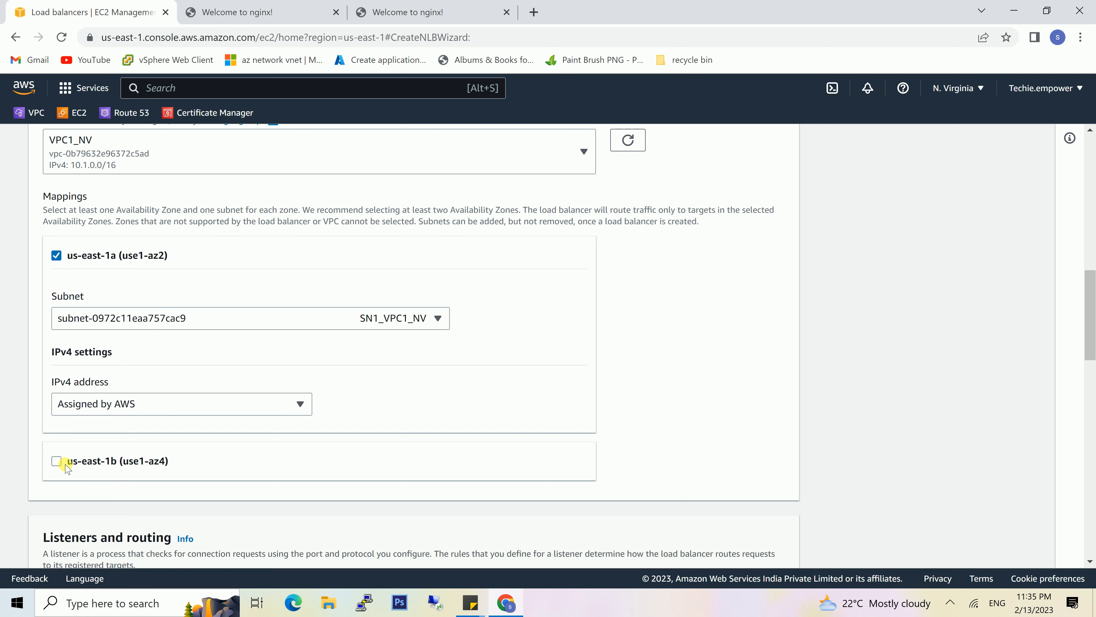
left_click(57, 460)
scroll(352, 510, "down", 8)
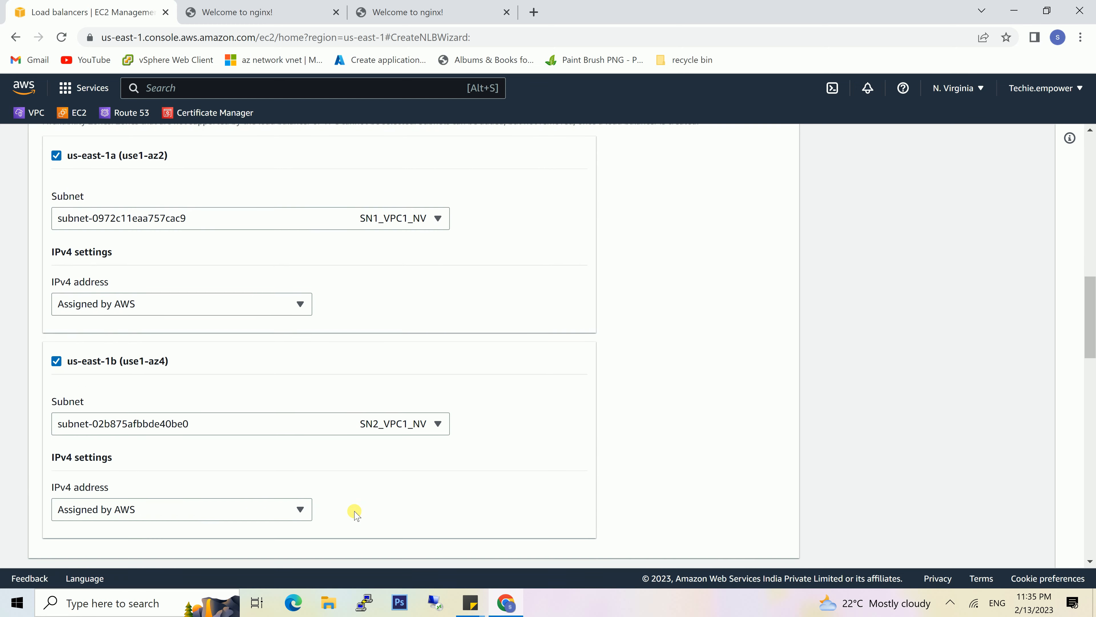
scroll(357, 514, "down", 3)
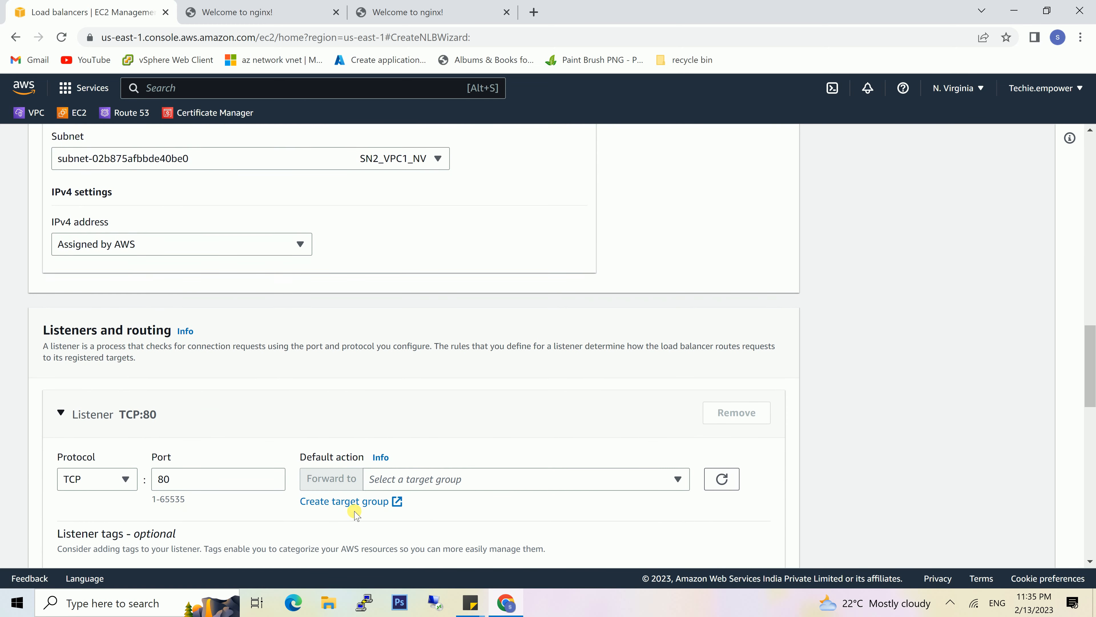
scroll(354, 512, "down", 7)
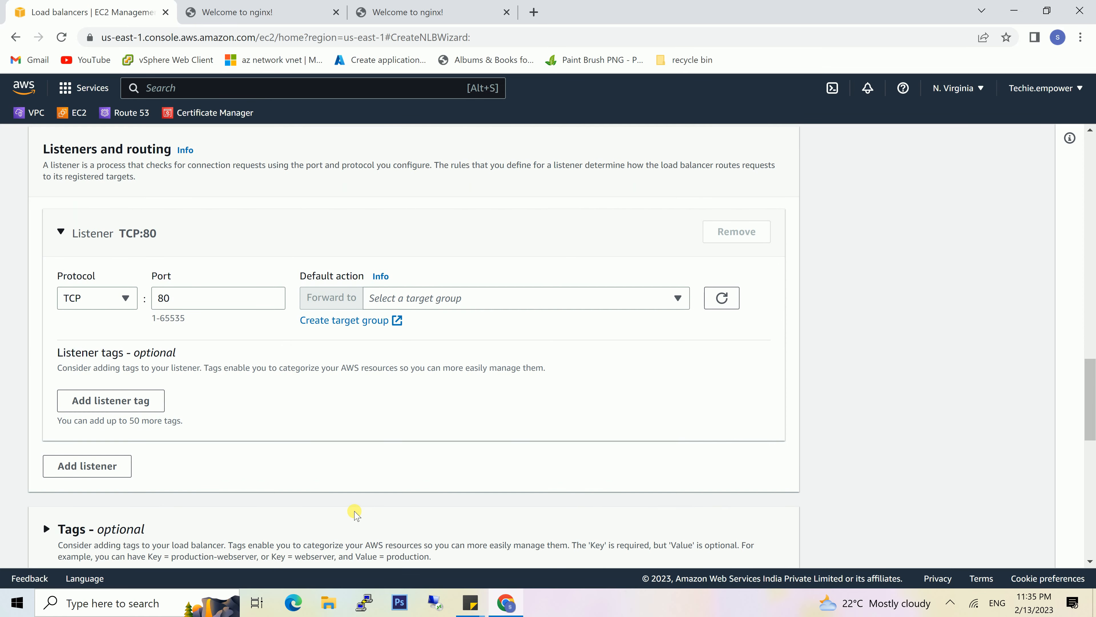
scroll(354, 513, "down", 8)
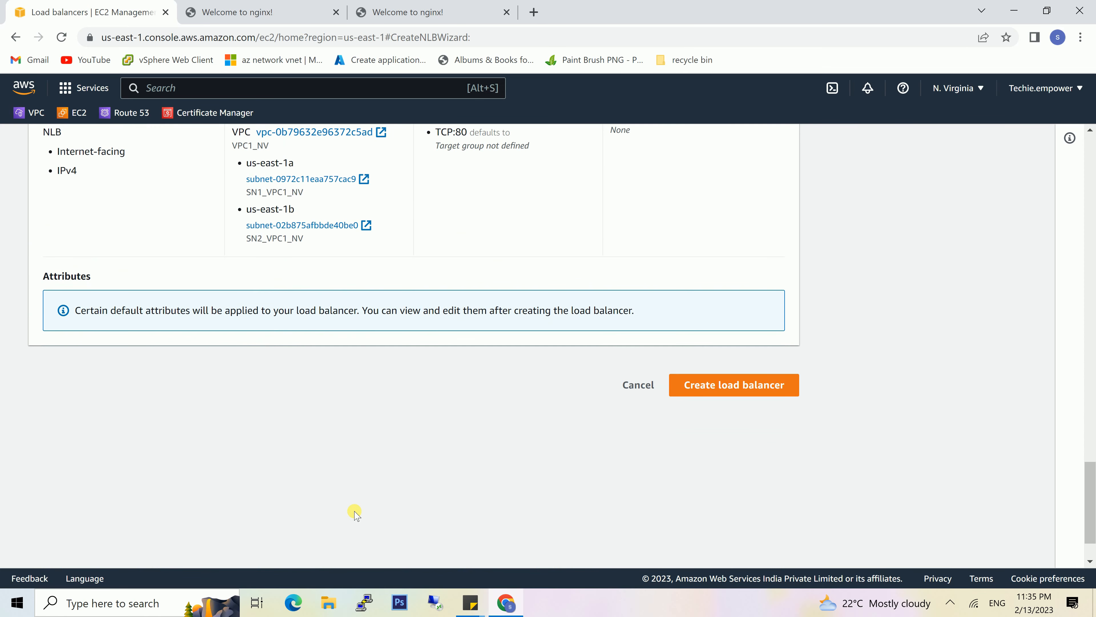
- Set the TCP:80 listener to forward to target group TgNLB and create the load balancer
left_click(700, 386)
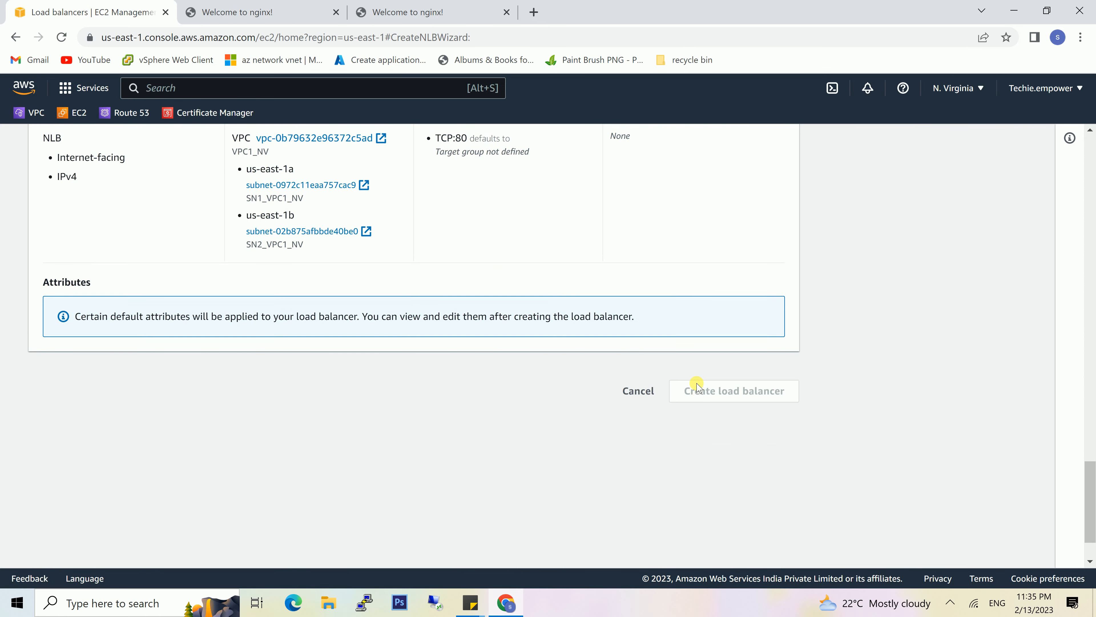
left_click(675, 192)
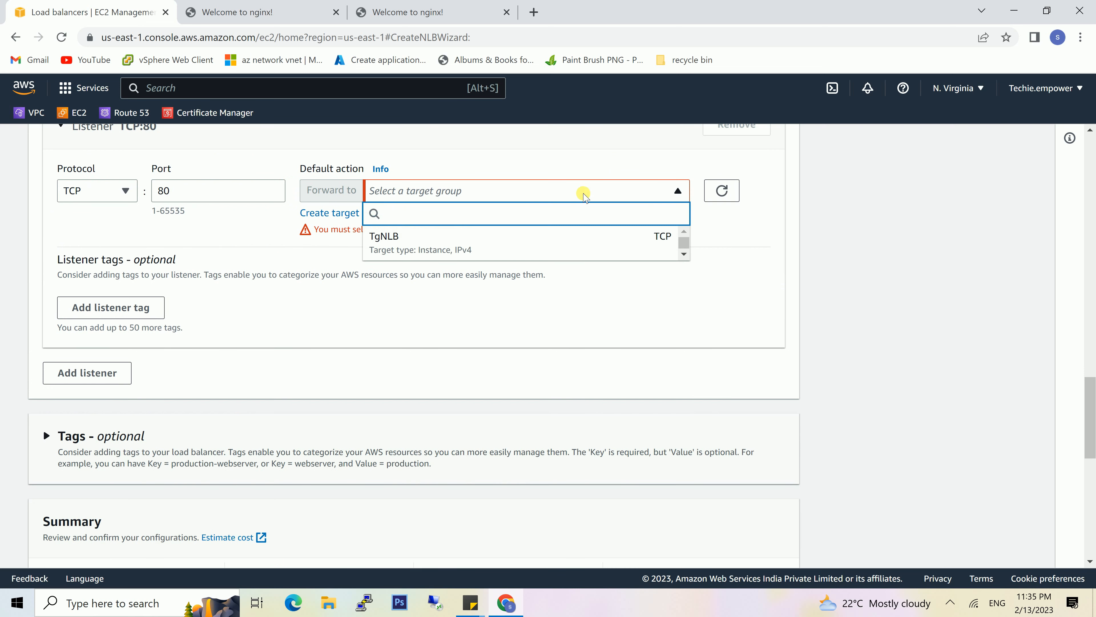
left_click(435, 234)
scroll(698, 340, "down", 10)
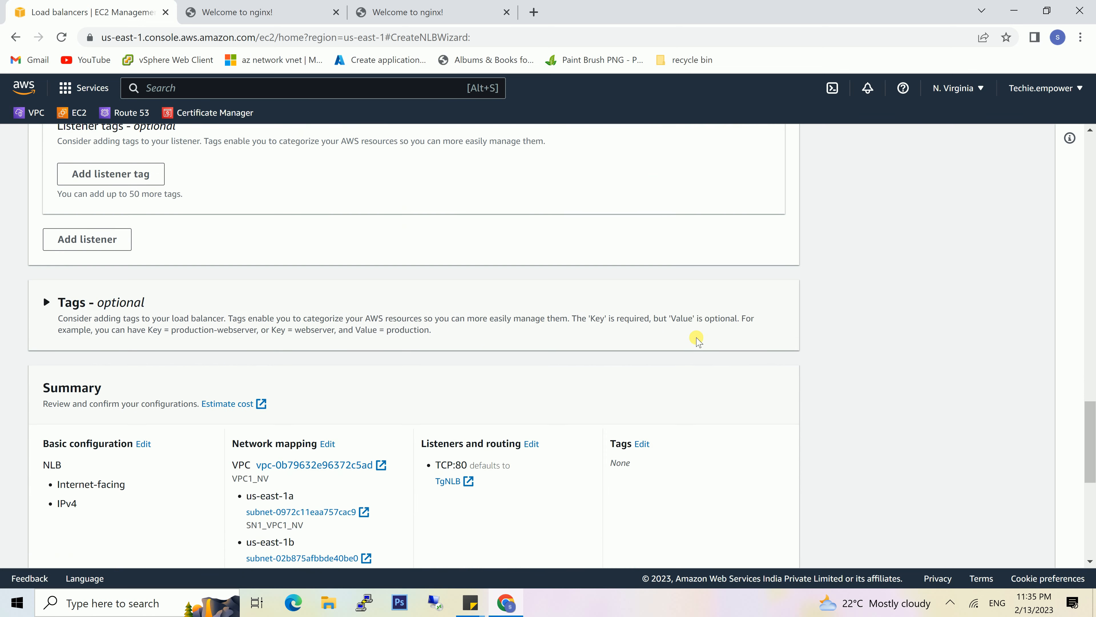
left_click(748, 459)
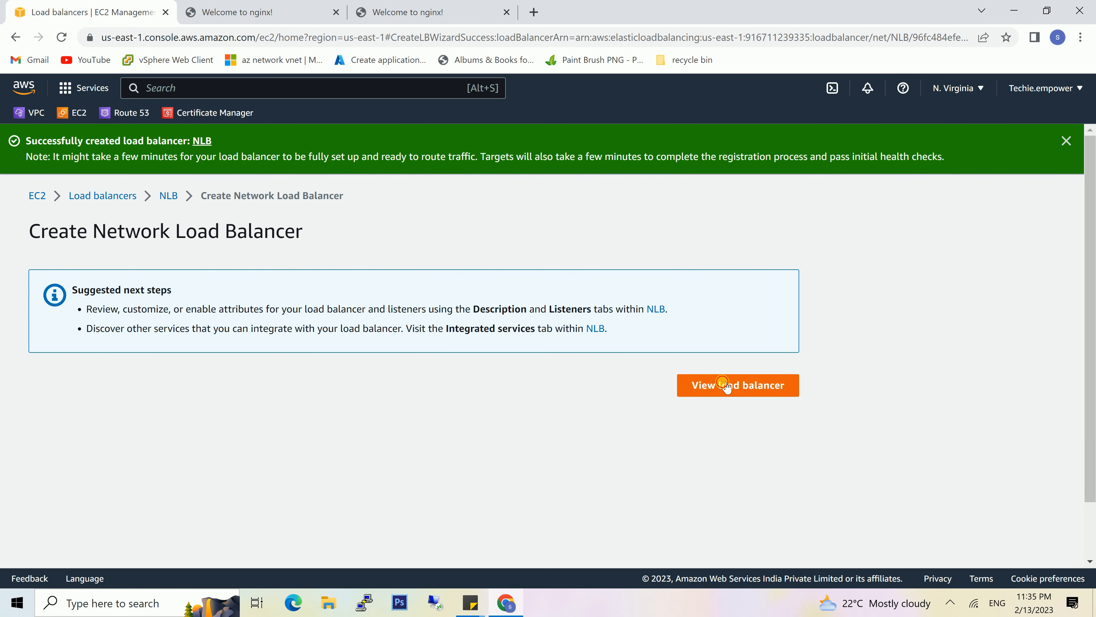
- Open the details of the new NLB load balancer and review its listeners
left_click(726, 387)
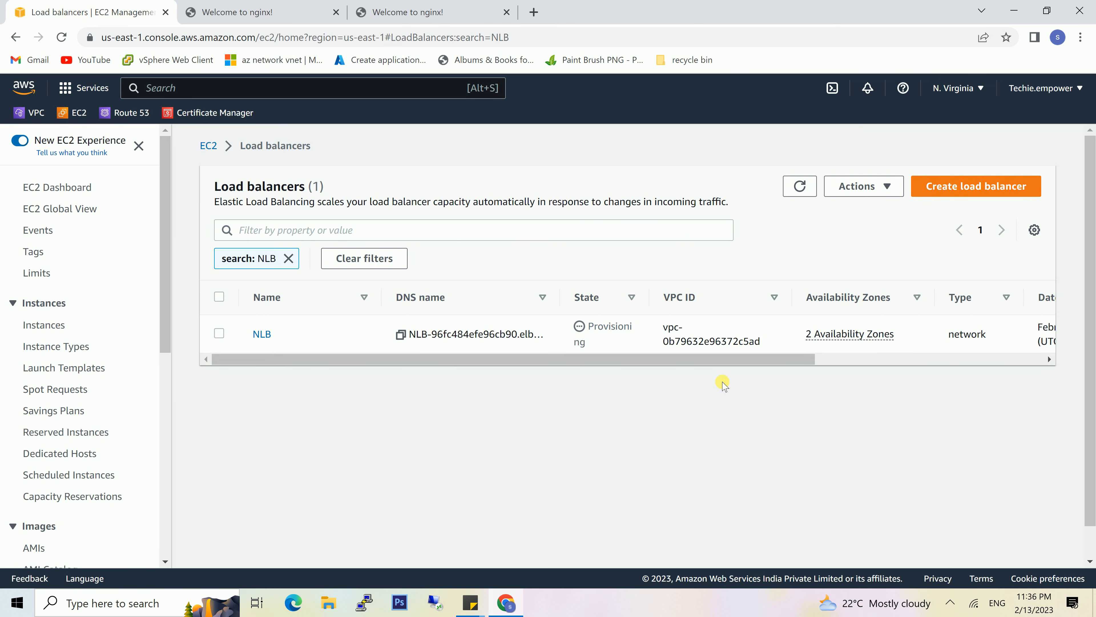
left_click(319, 335)
scroll(453, 469, "down", 1)
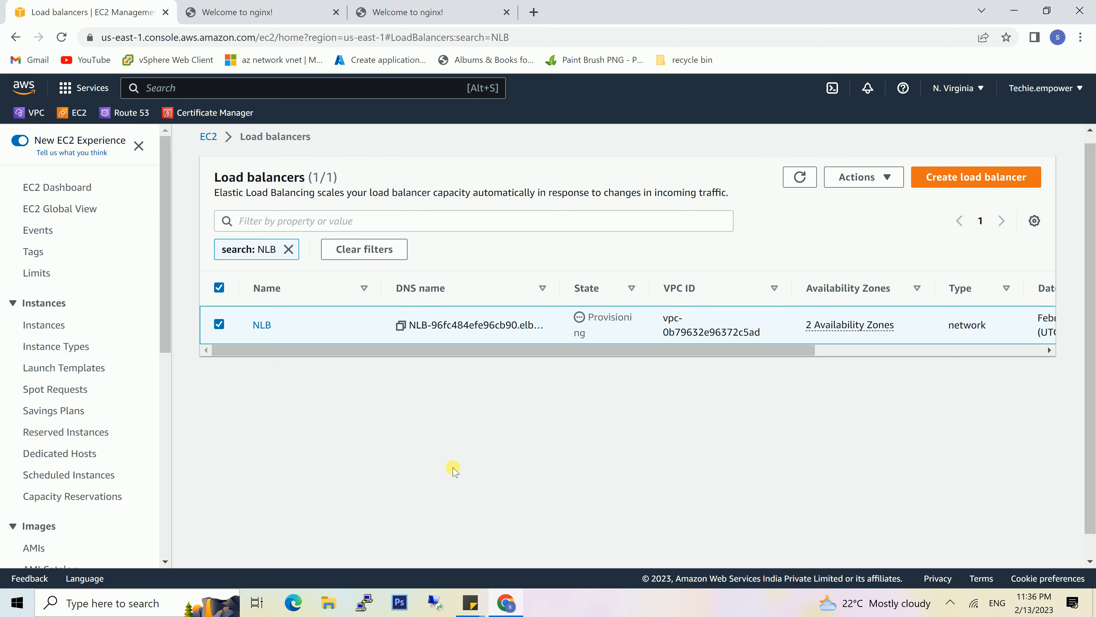
left_click(262, 300)
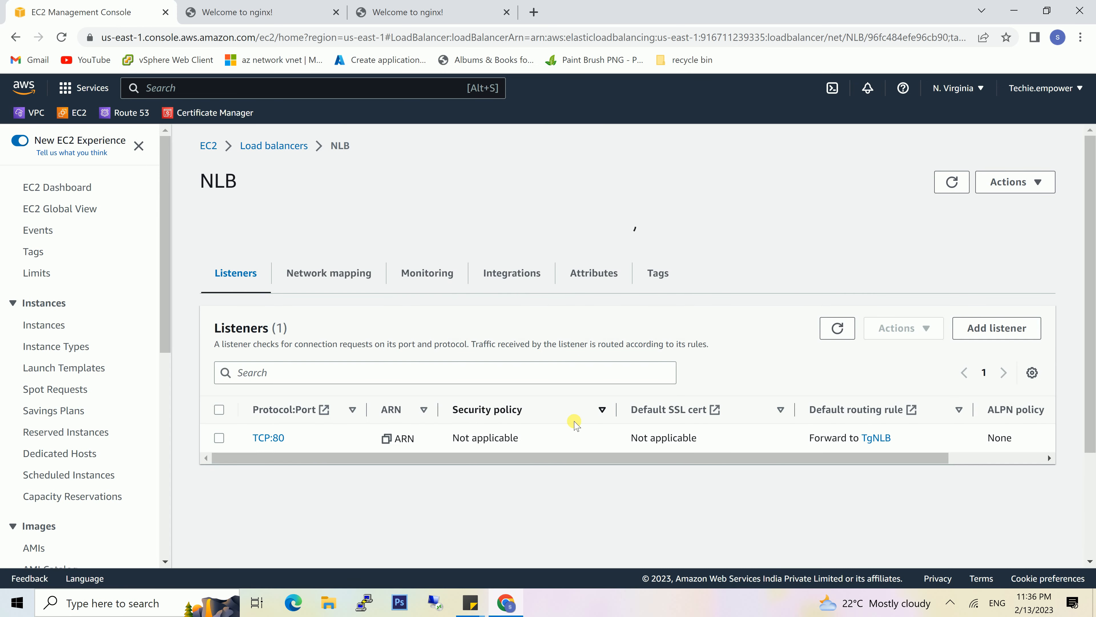
scroll(574, 421, "down", 2)
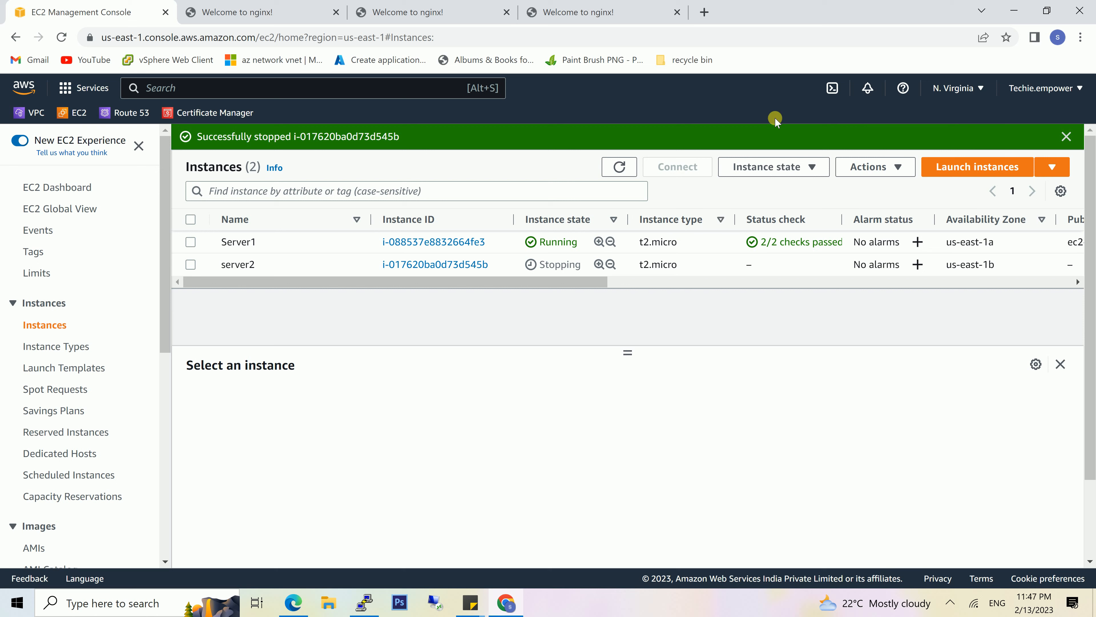
- Refresh the EC2 instance list and return to the nginx page served through the load balancer's DNS name
left_click(622, 166)
left_click(603, 8)
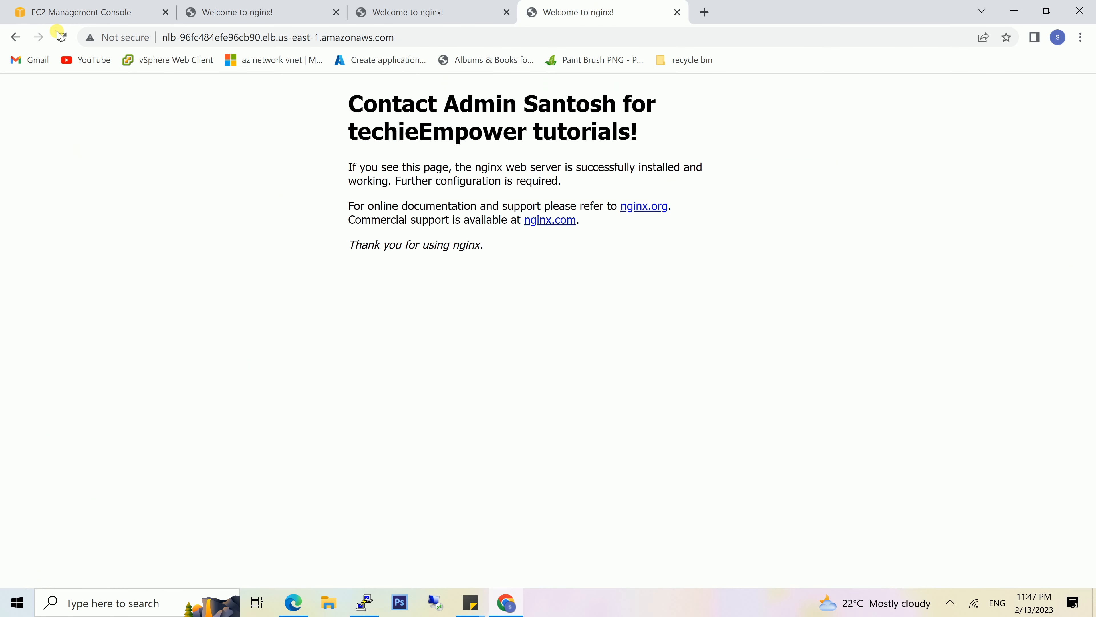
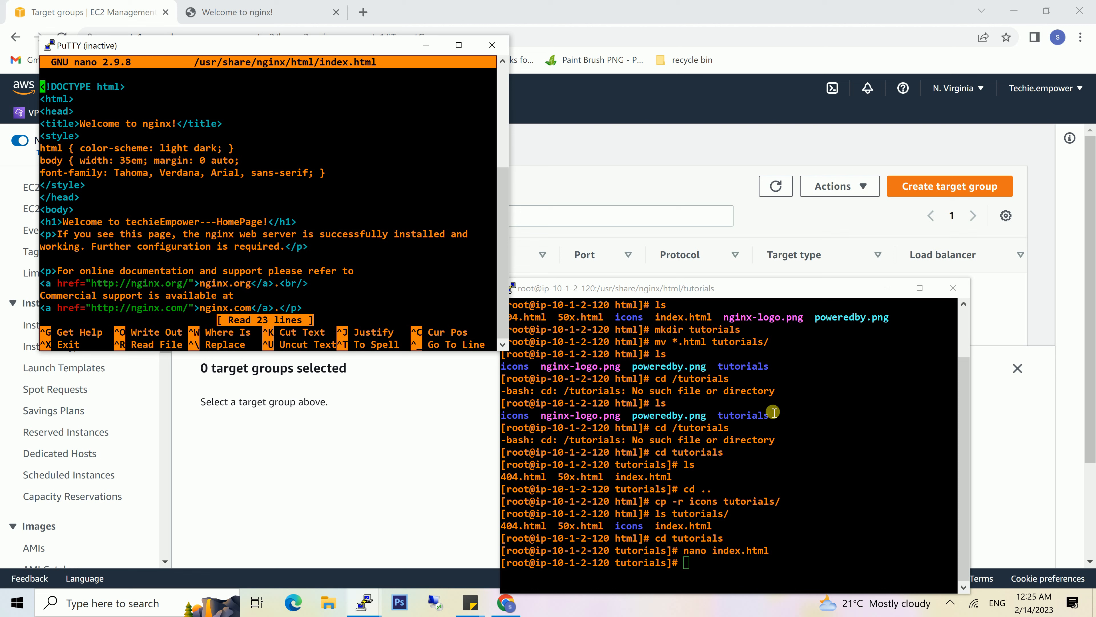
- Open index.html from the tutorials directory in nano, check its welcome heading, and close the editor
left_click(808, 430)
key("Up")
key("Up")
key("Down")
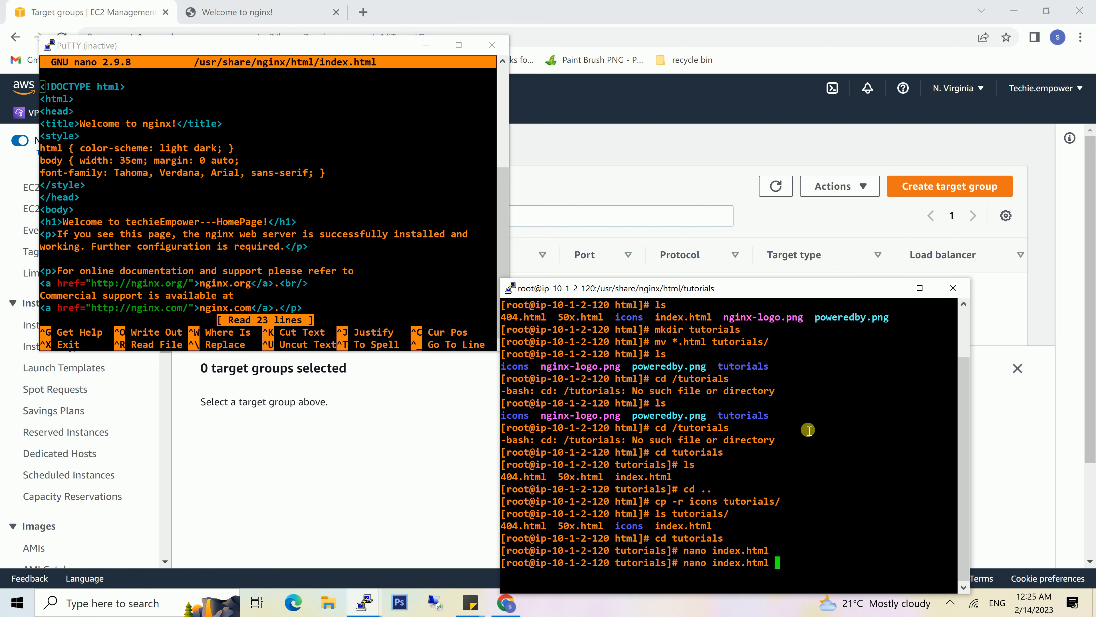
key("Return")
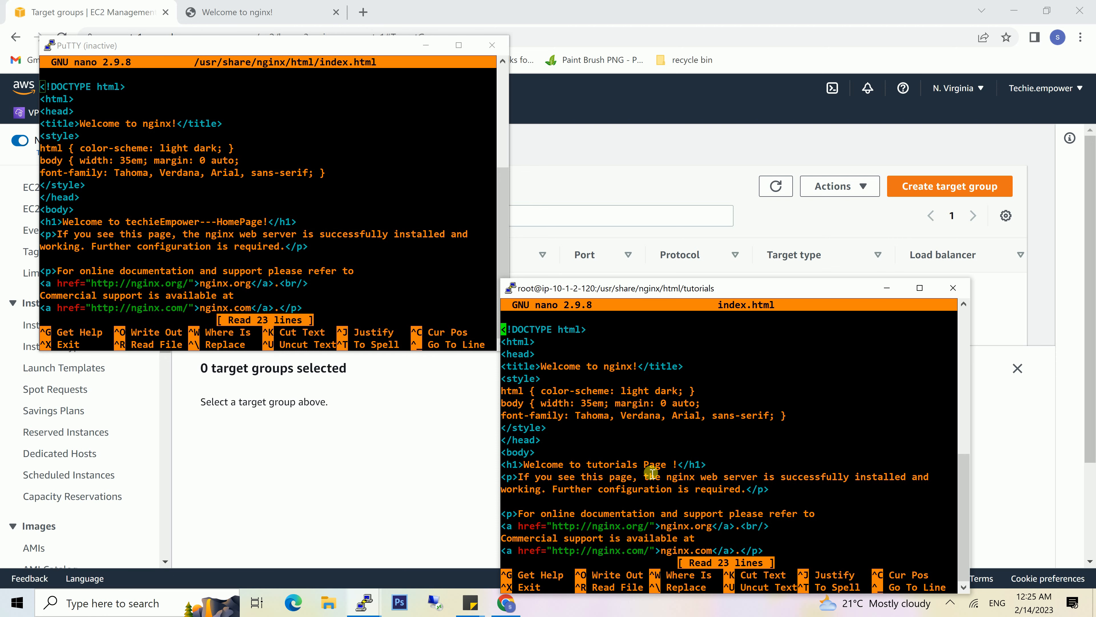
key("ctrl+x")
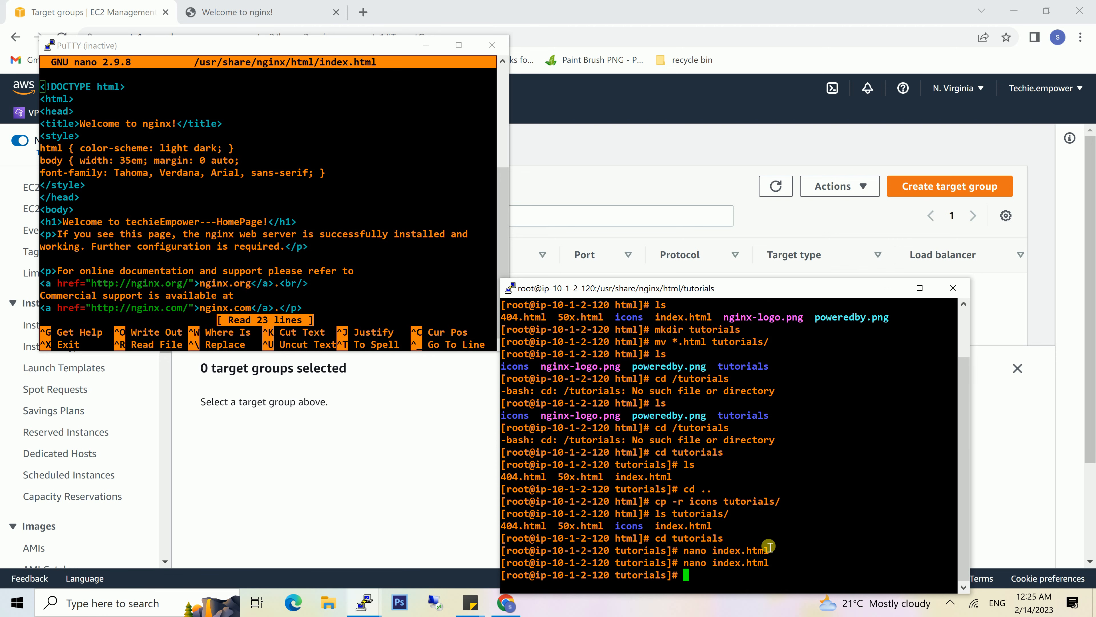
- Start a new instance target group named homepage on HTTP port 80 in VPC1_NV and proceed to target registration
left_click(269, 484)
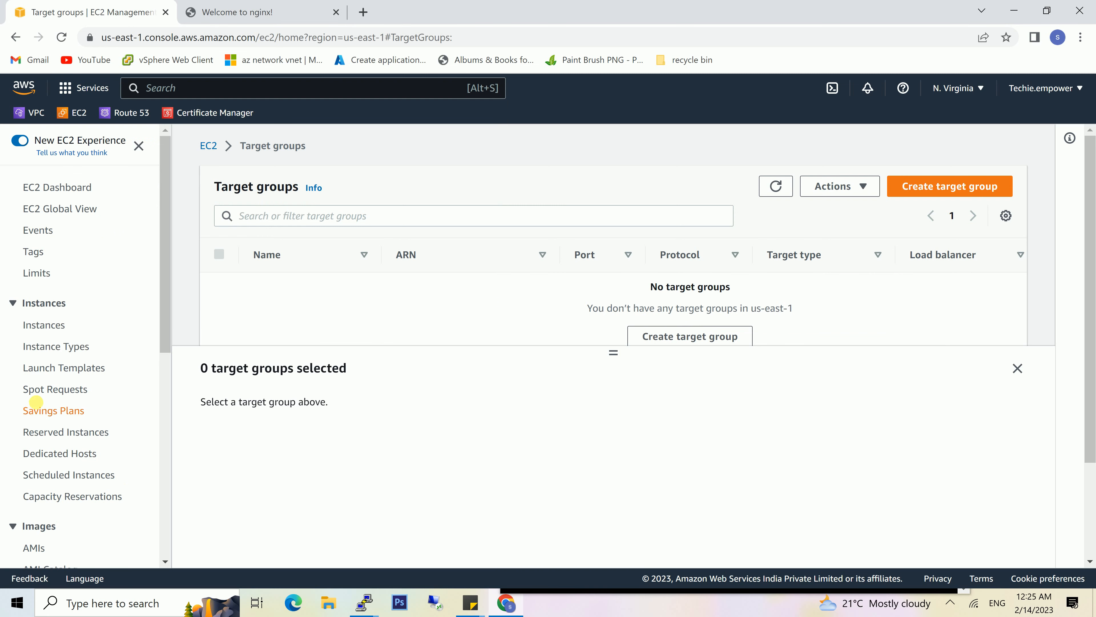
scroll(36, 401, "down", 7)
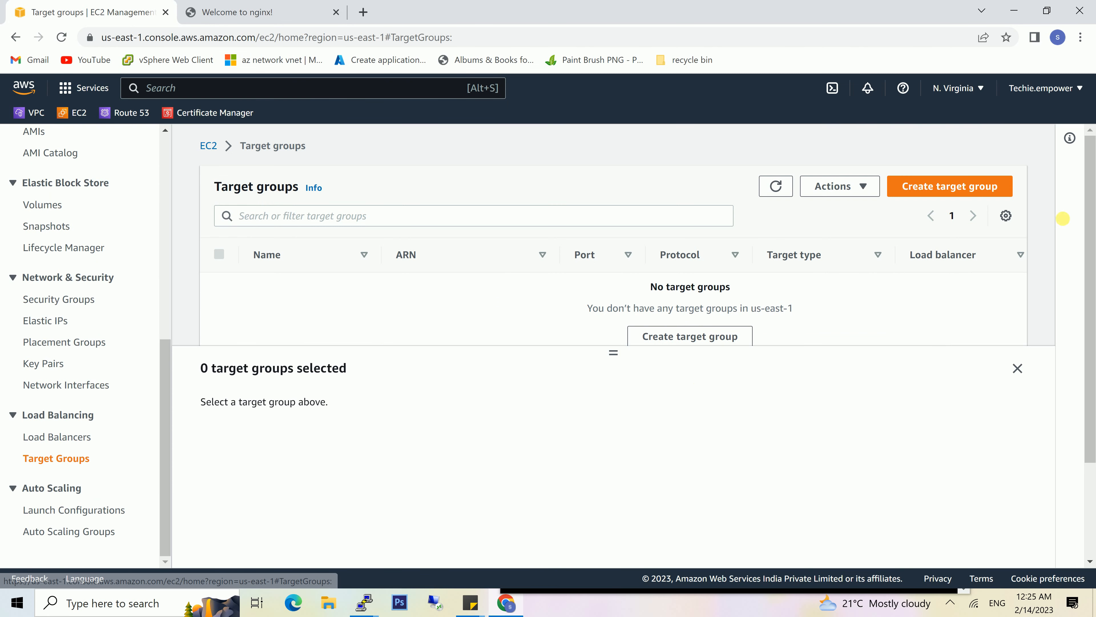
left_click(948, 187)
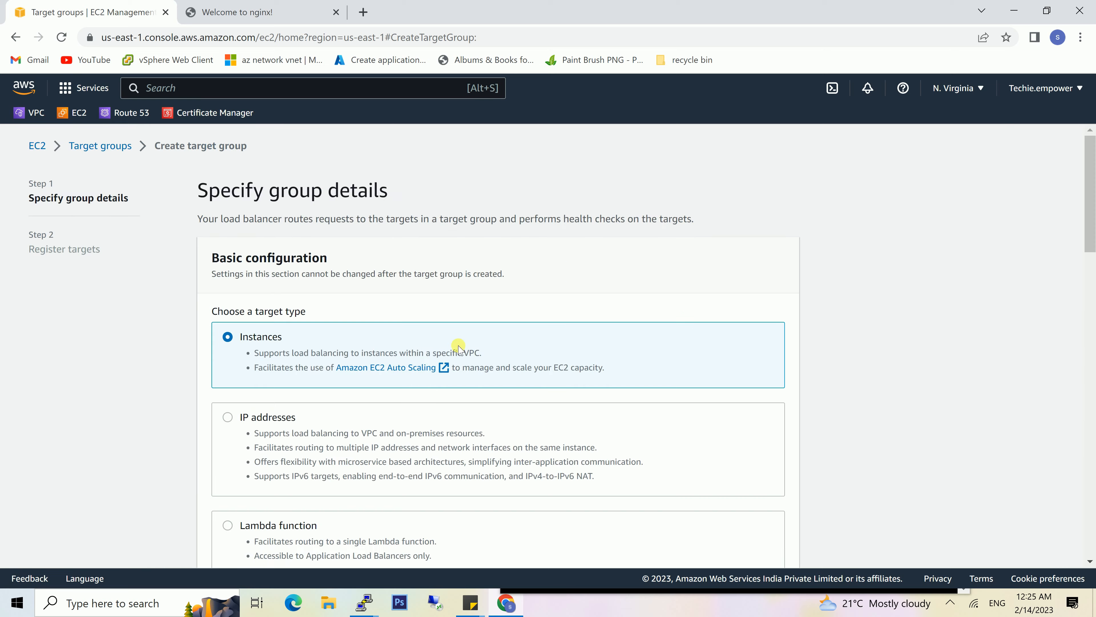
scroll(409, 358, "down", 6)
left_click(382, 352)
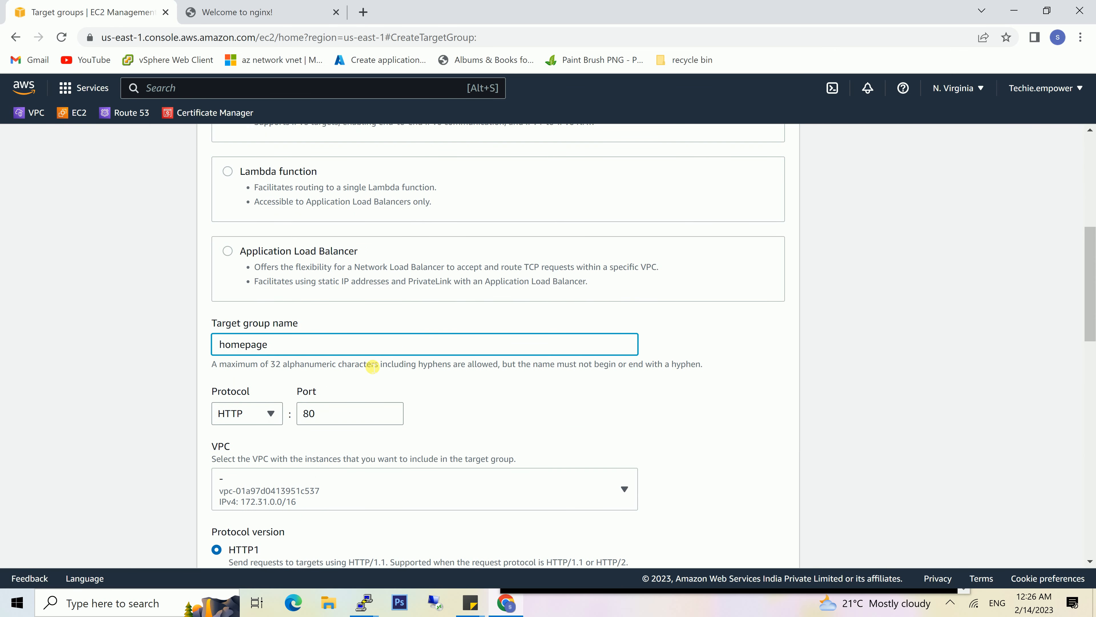
scroll(514, 465, "down", 2)
left_click(550, 395)
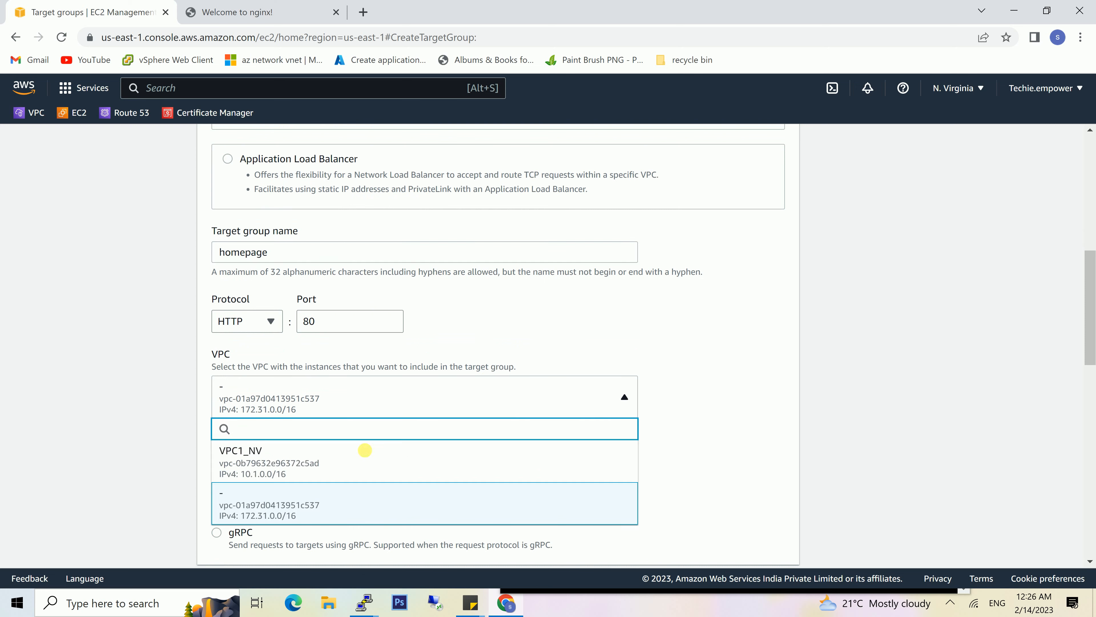
left_click(340, 463)
scroll(535, 394, "down", 8)
scroll(549, 398, "down", 6)
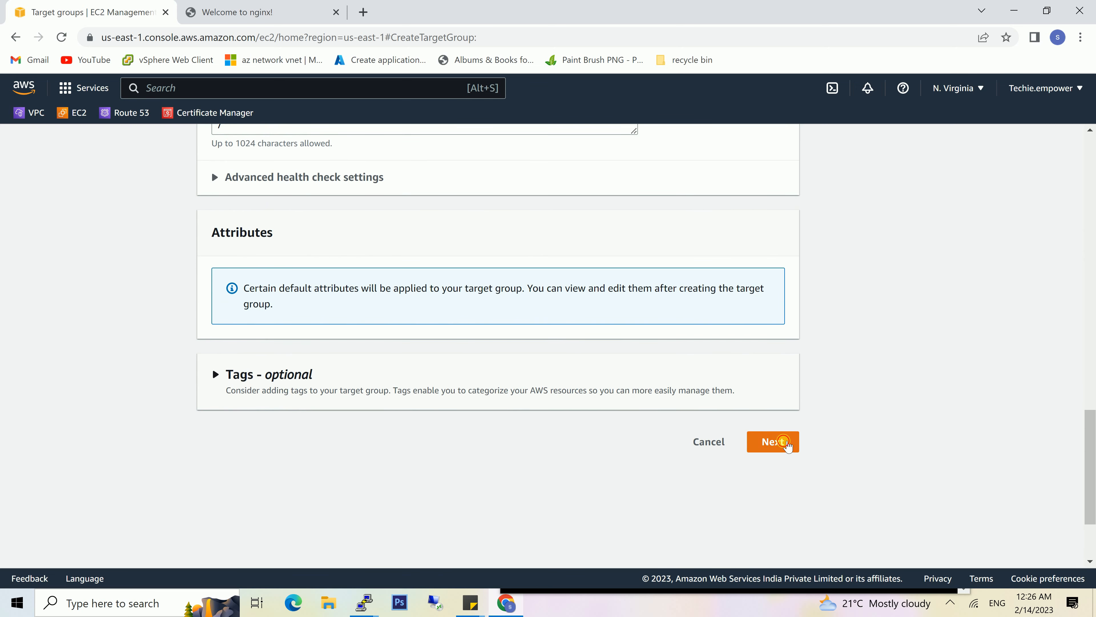
left_click(773, 441)
- Add the server hosting the home page as a pending target on port 80 and create the homepage target group
scroll(798, 457, "up", 3)
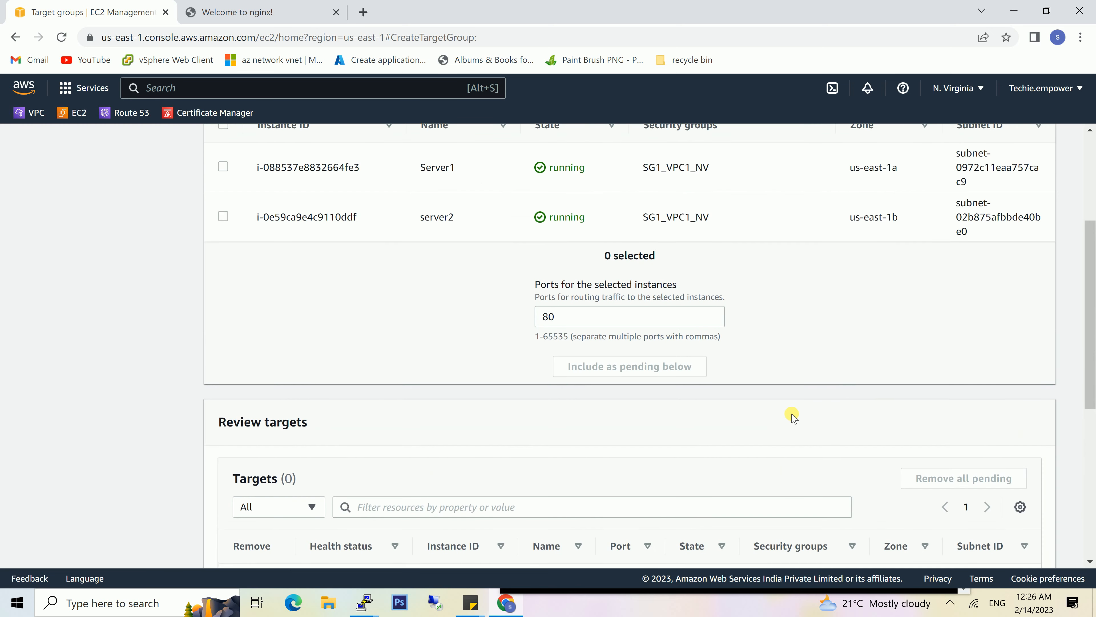
left_click(224, 212)
scroll(722, 495, "down", 5)
left_click(631, 189)
left_click(1003, 473)
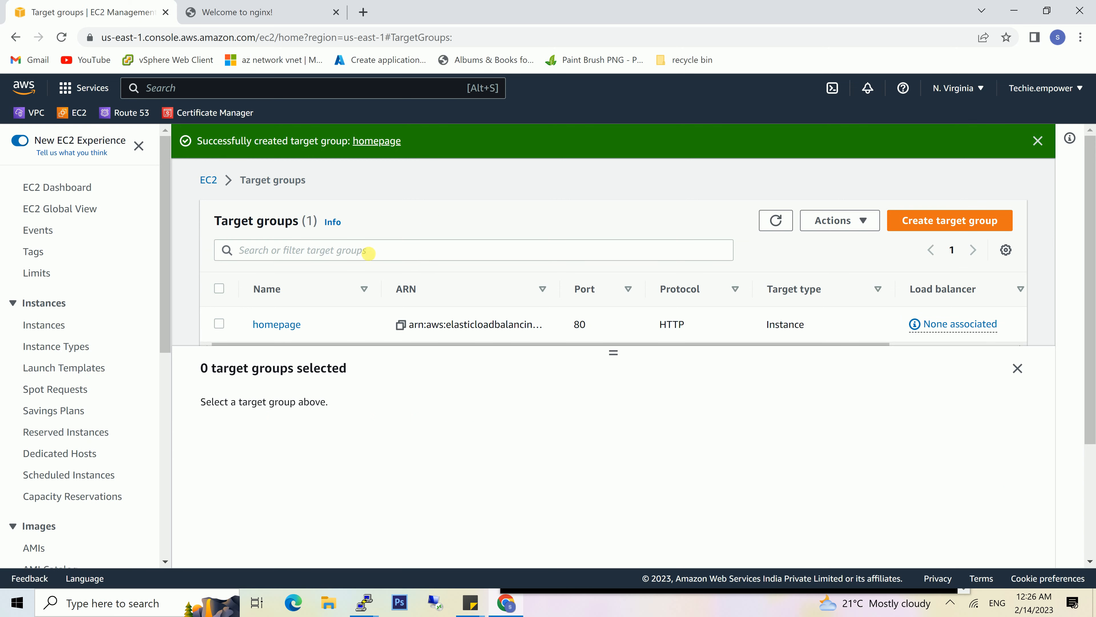
- Start a second instance target group named tutorials on HTTP port 80 in VPC1_NV and proceed to target registration
left_click(918, 218)
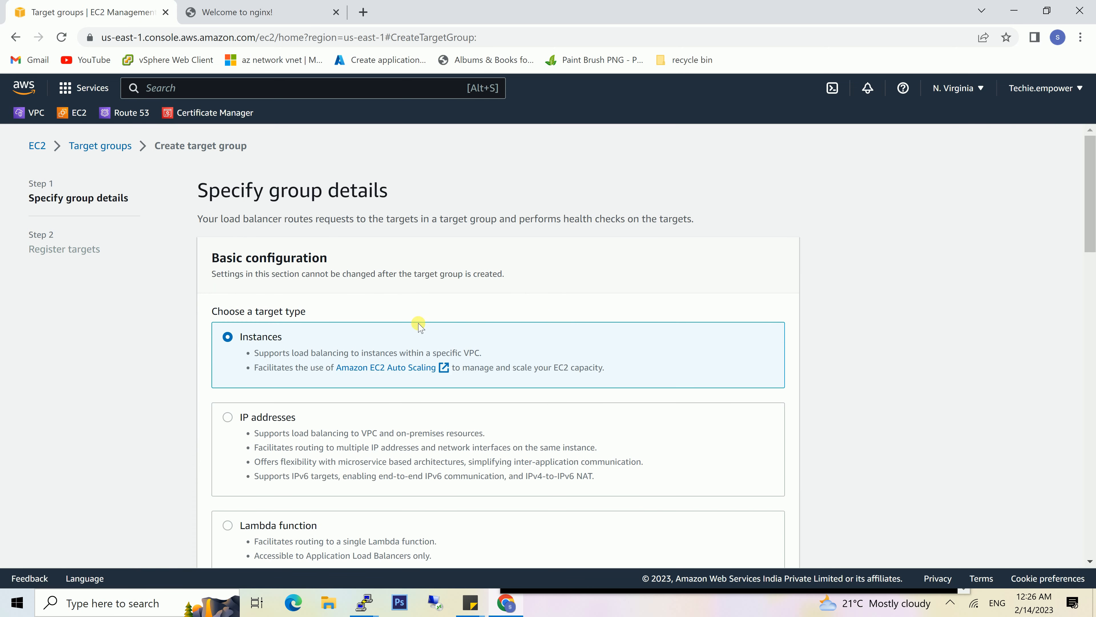
scroll(432, 446, "down", 5)
left_click(308, 474)
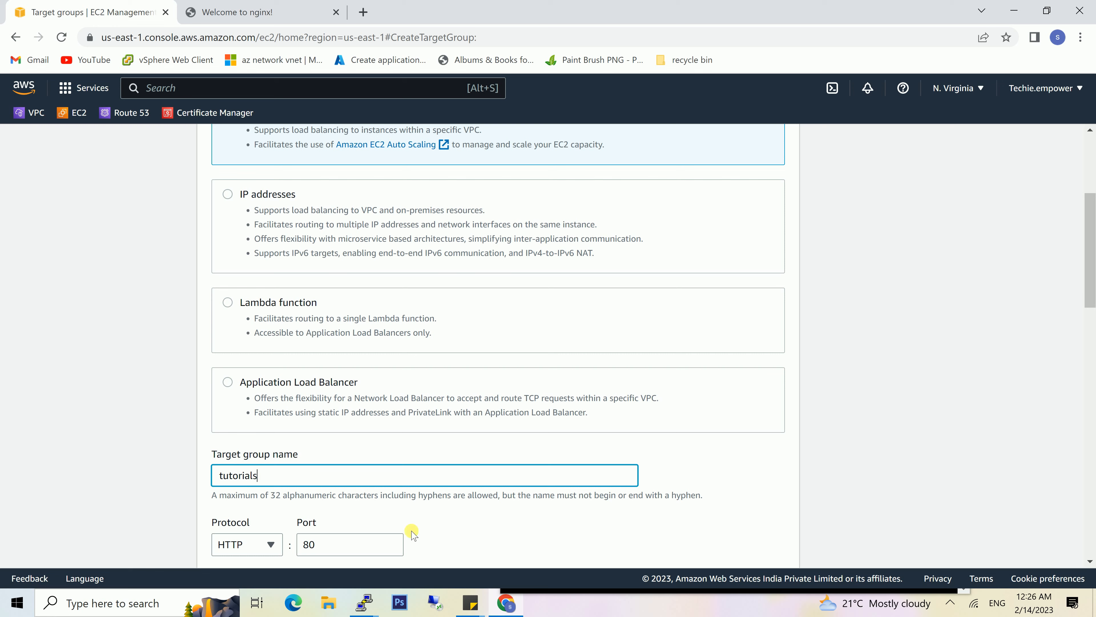
scroll(465, 416, "down", 5)
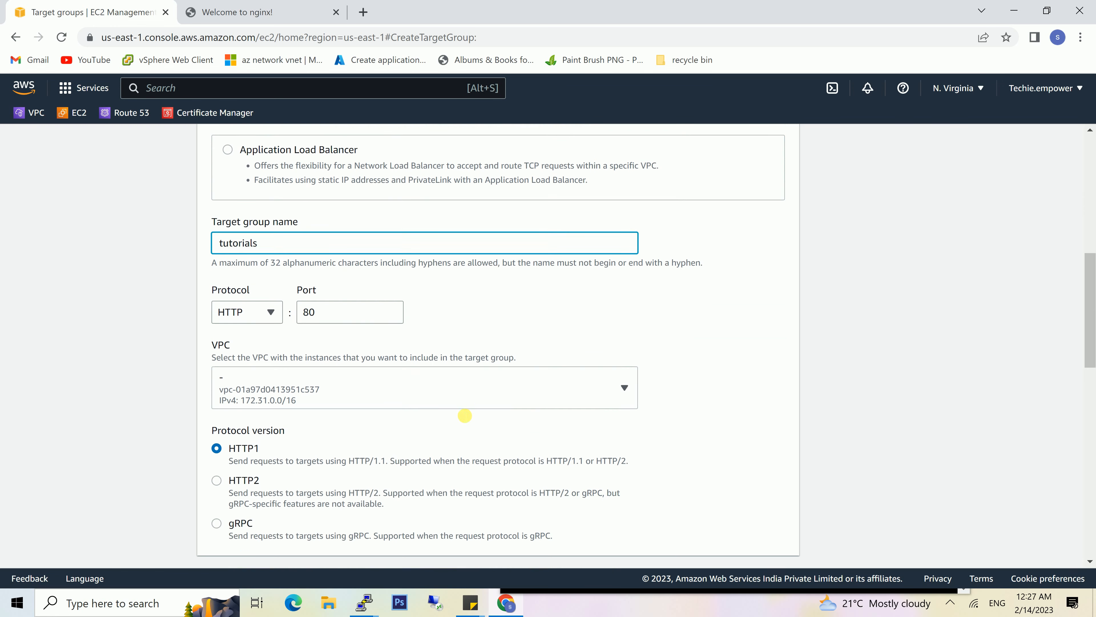
left_click(497, 383)
left_click(350, 452)
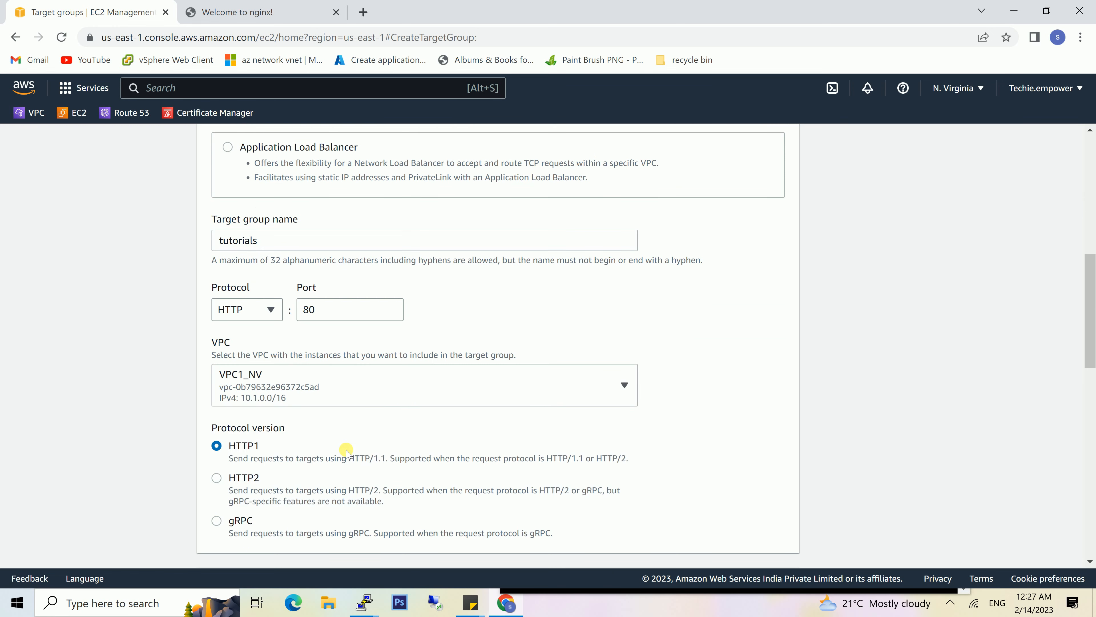
scroll(532, 426, "down", 1)
scroll(532, 425, "down", 10)
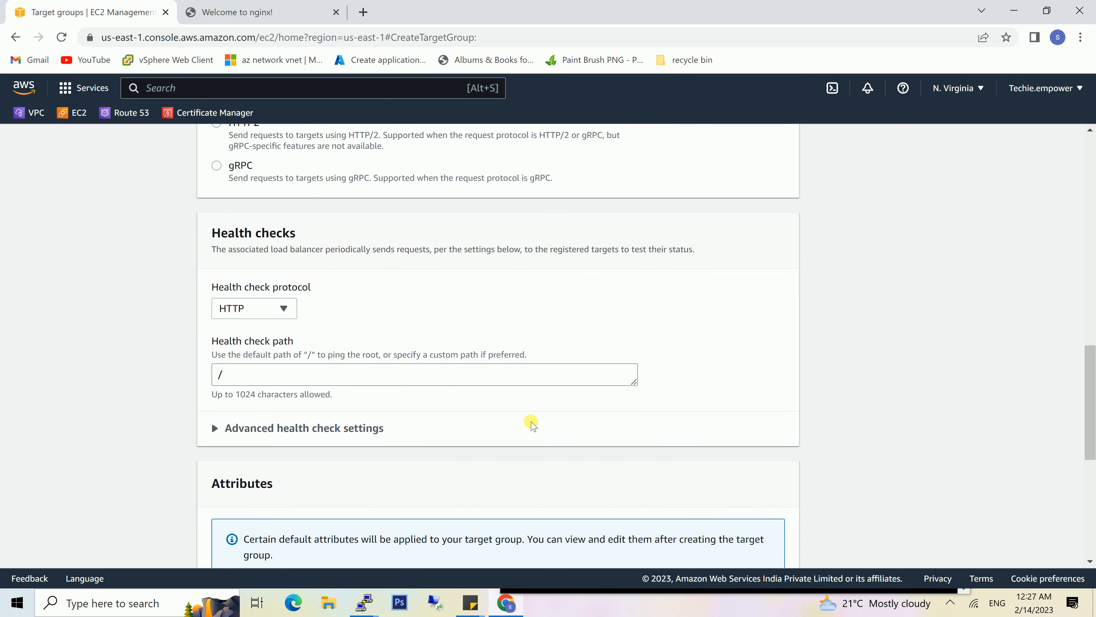
scroll(532, 426, "down", 5)
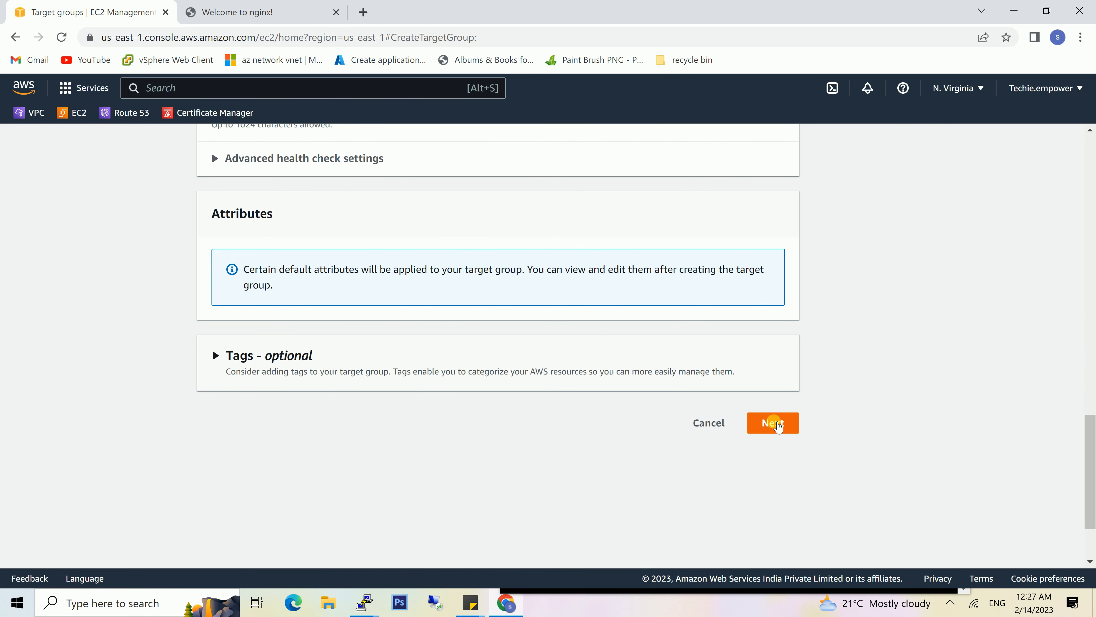
left_click(773, 426)
- Add server2 as a pending target on port 80 and create the tutorials target group
scroll(501, 318, "up", 4)
left_click(223, 296)
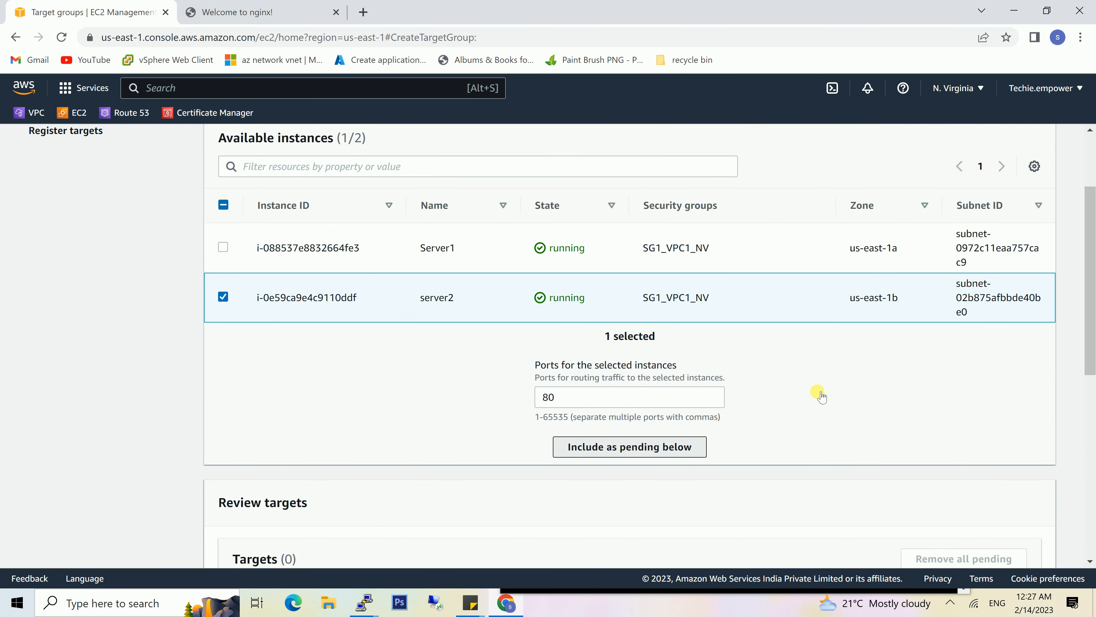
scroll(821, 397, "down", 6)
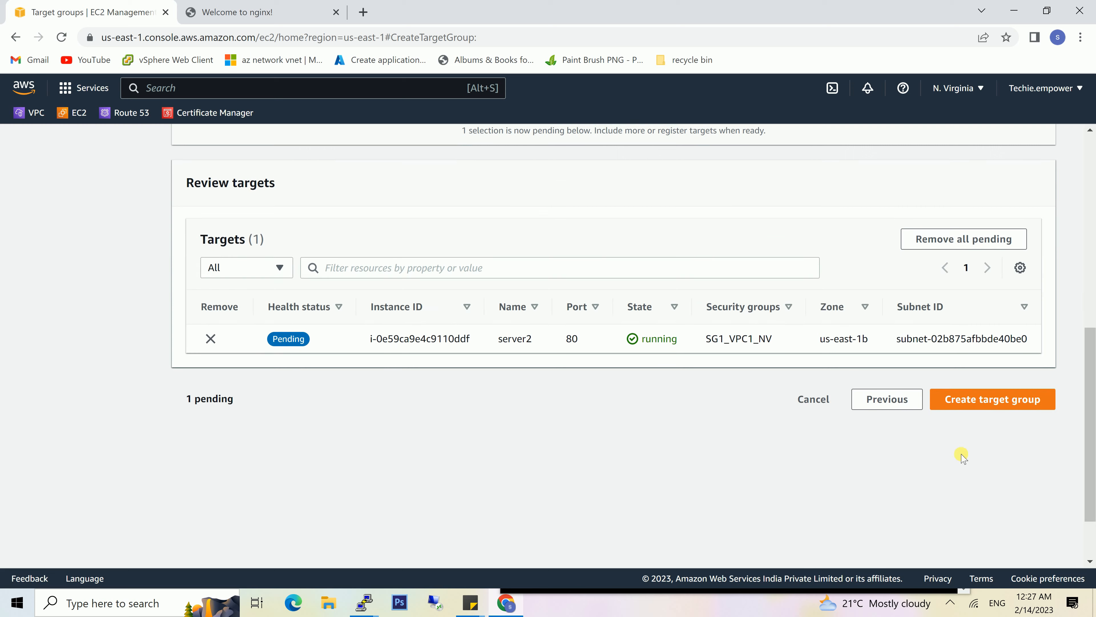
left_click(986, 400)
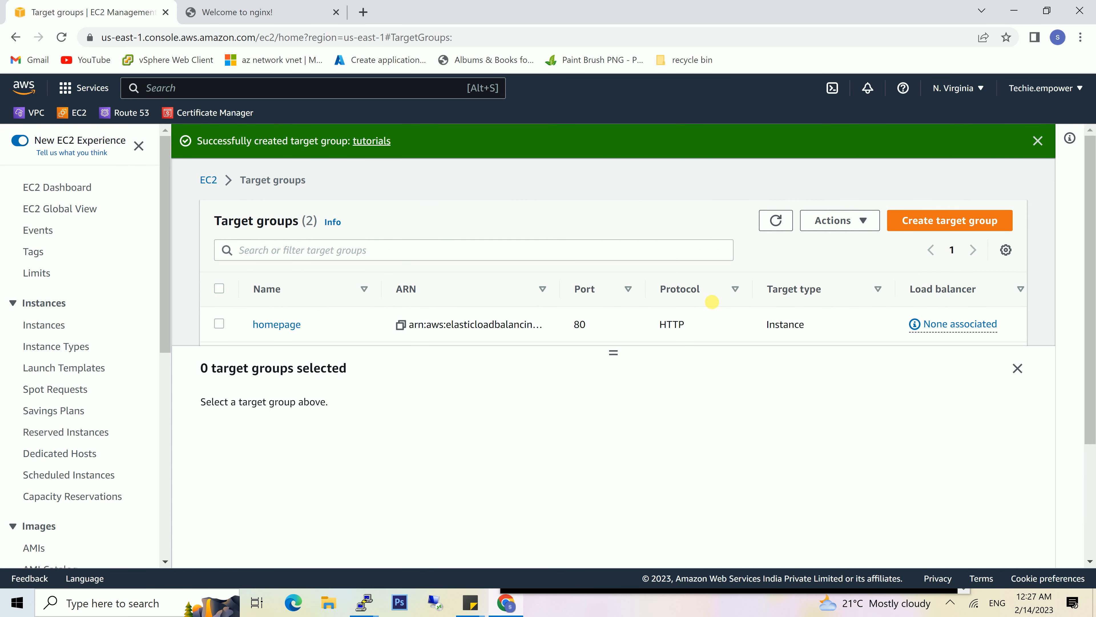
- Go to the EC2 load balancers and start creating an Application Load Balancer
scroll(711, 300, "down", 2)
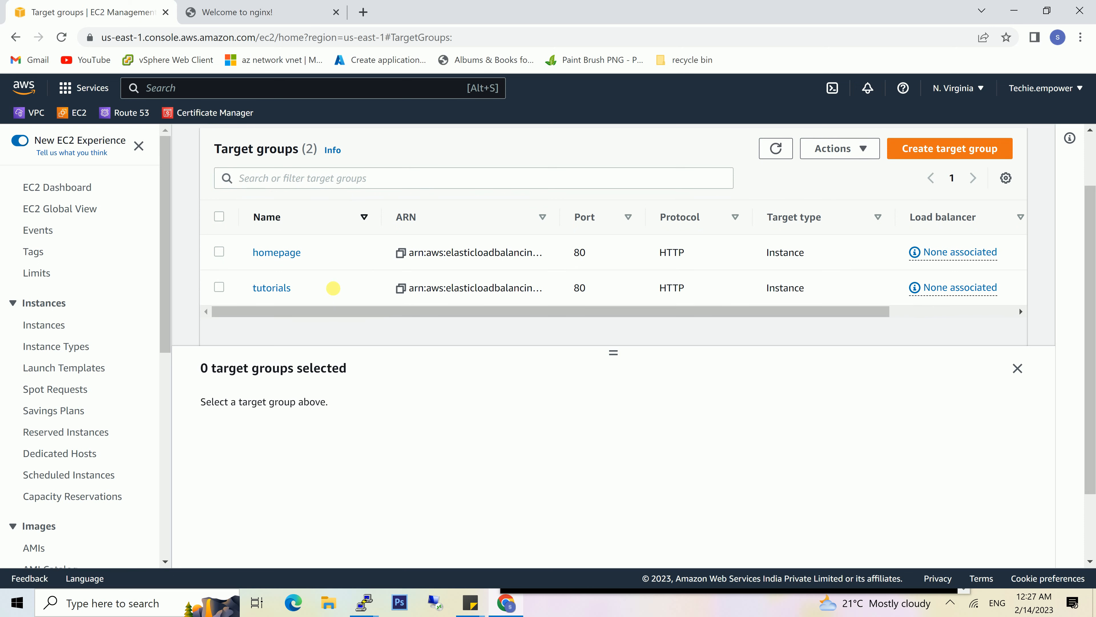
scroll(69, 532, "down", 8)
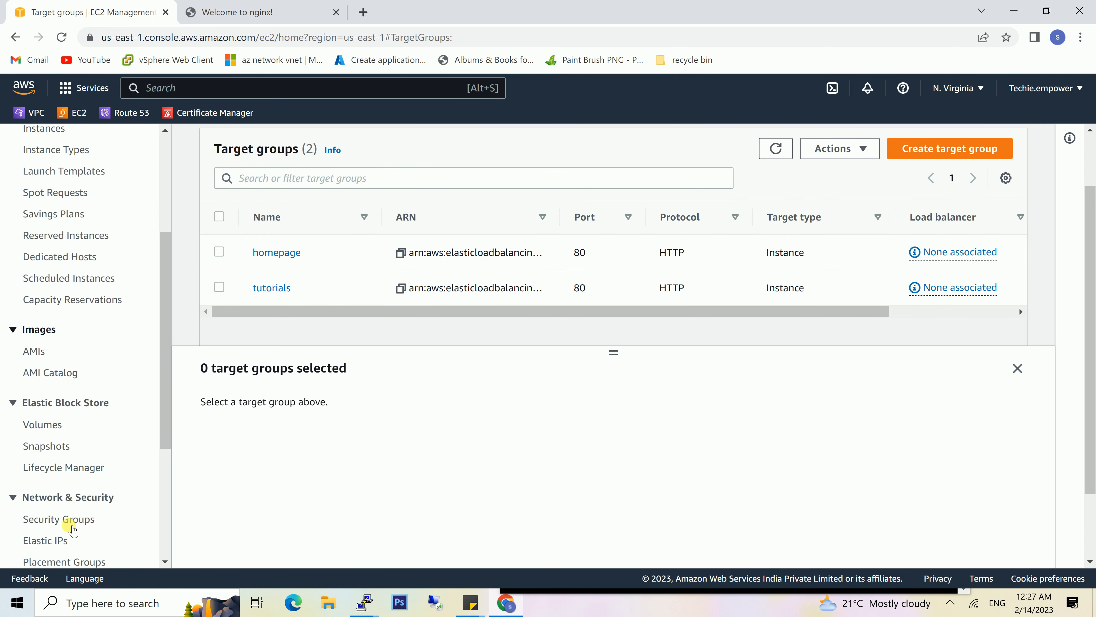
left_click(61, 434)
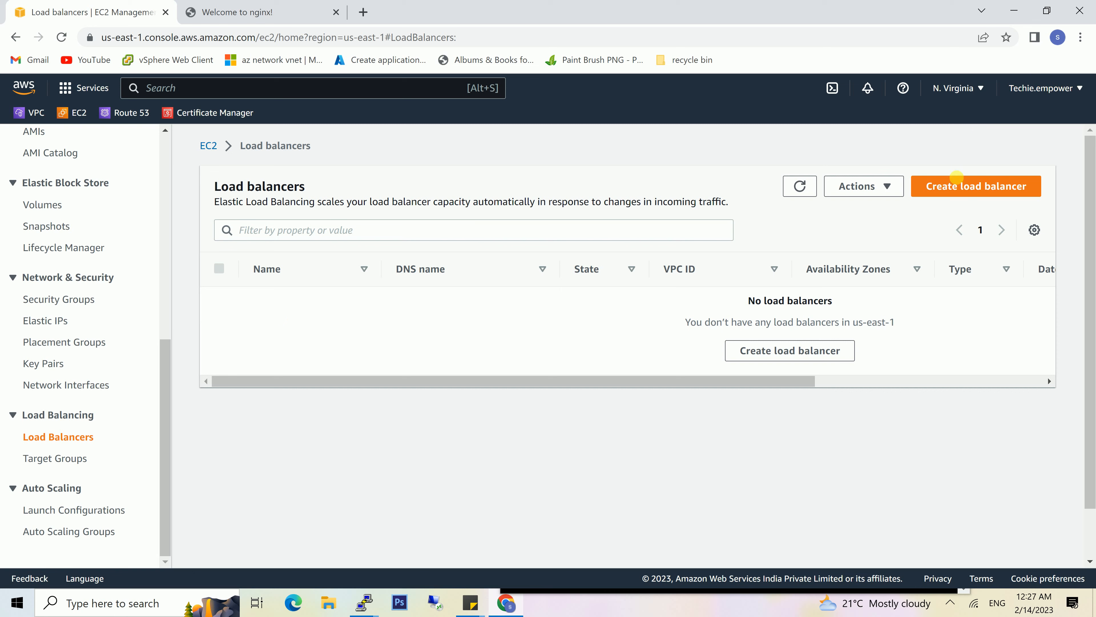
left_click(958, 188)
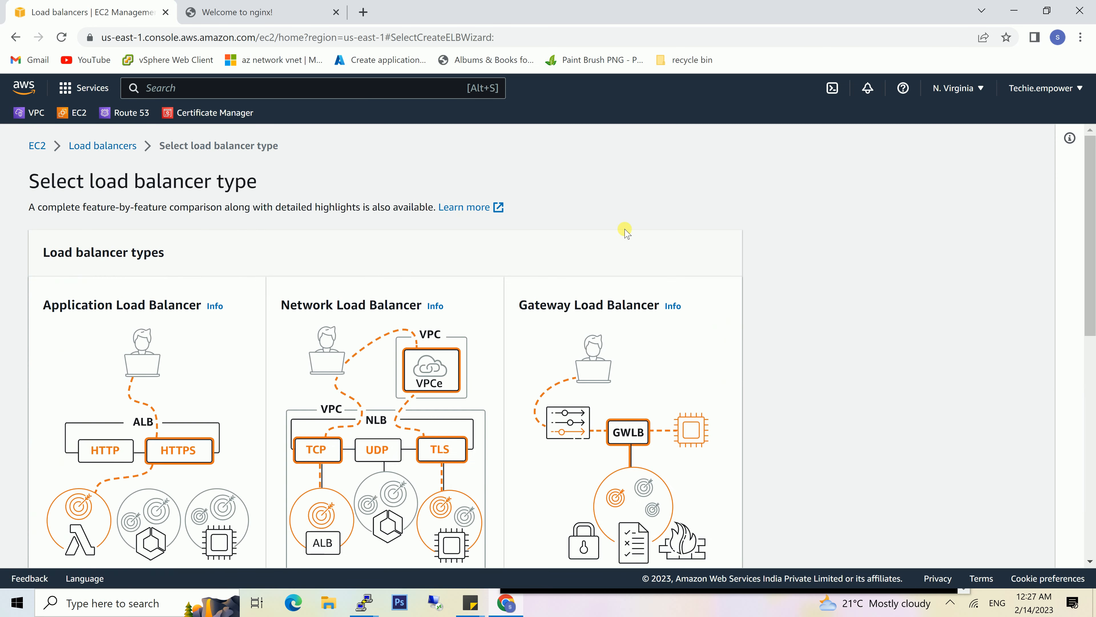
scroll(157, 513, "down", 2)
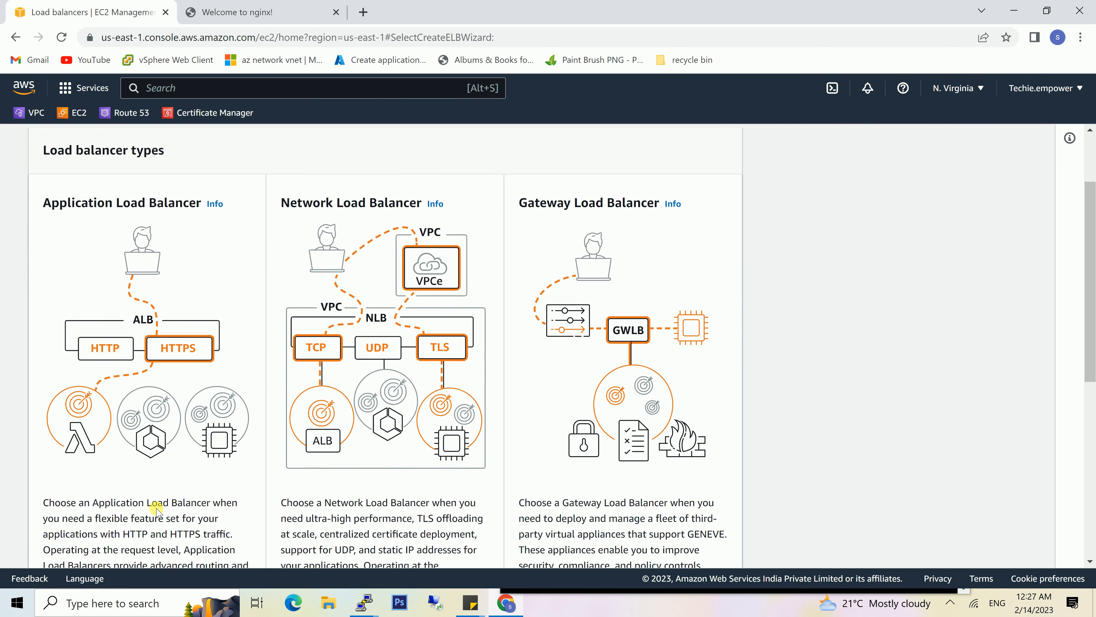
scroll(157, 512, "down", 1)
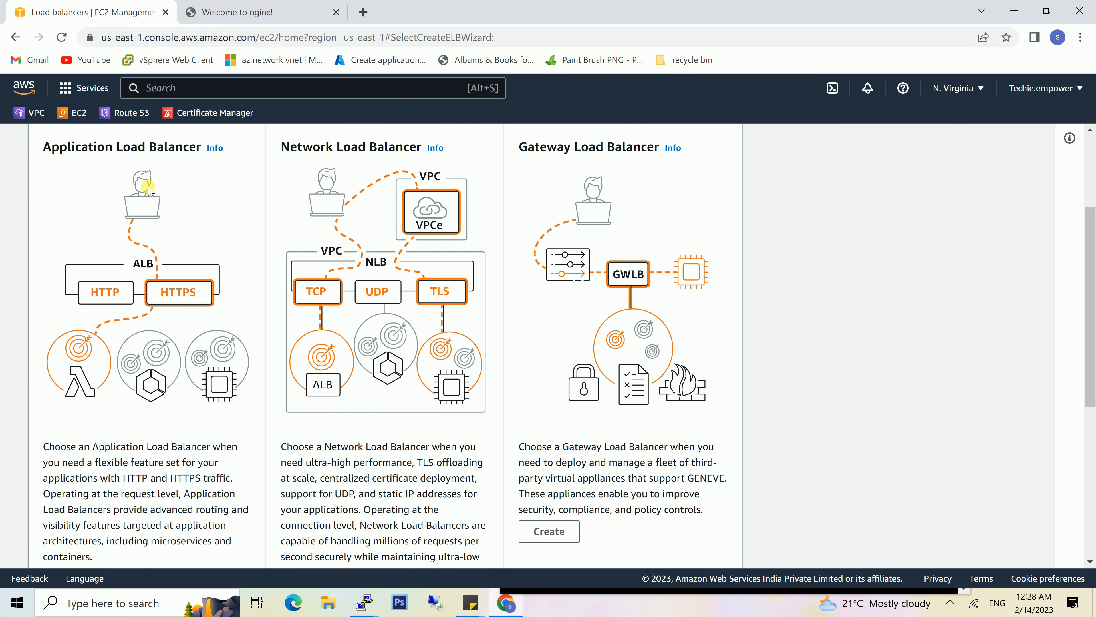
scroll(149, 189, "down", 5)
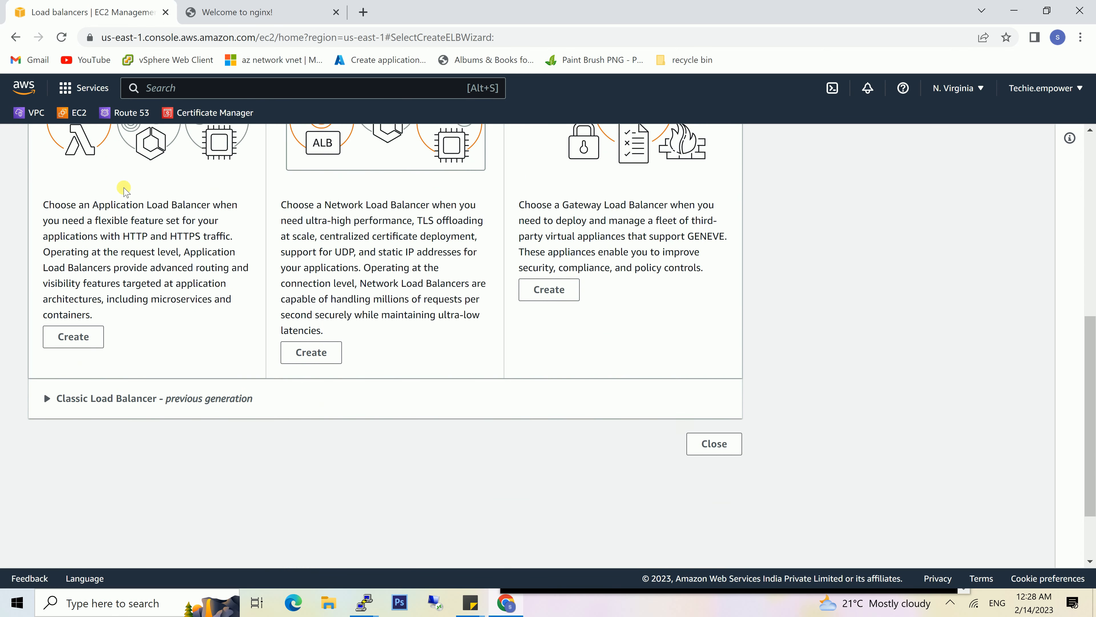
left_click(72, 333)
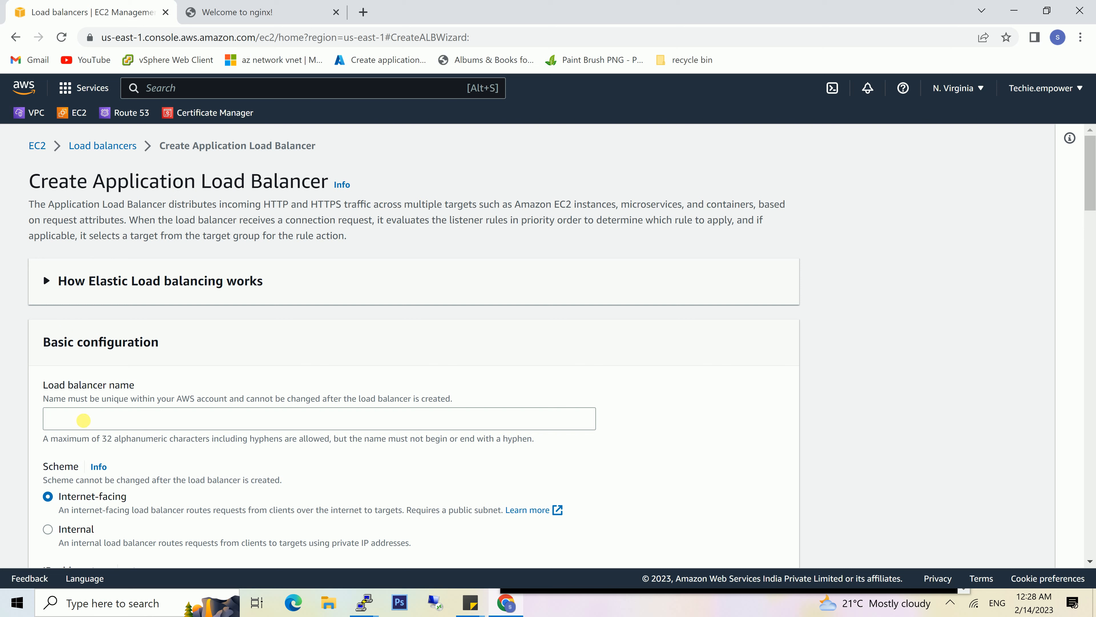
- Name the load balancer ALB, keeping the internet-facing scheme and IPv4 address type
left_click(137, 427)
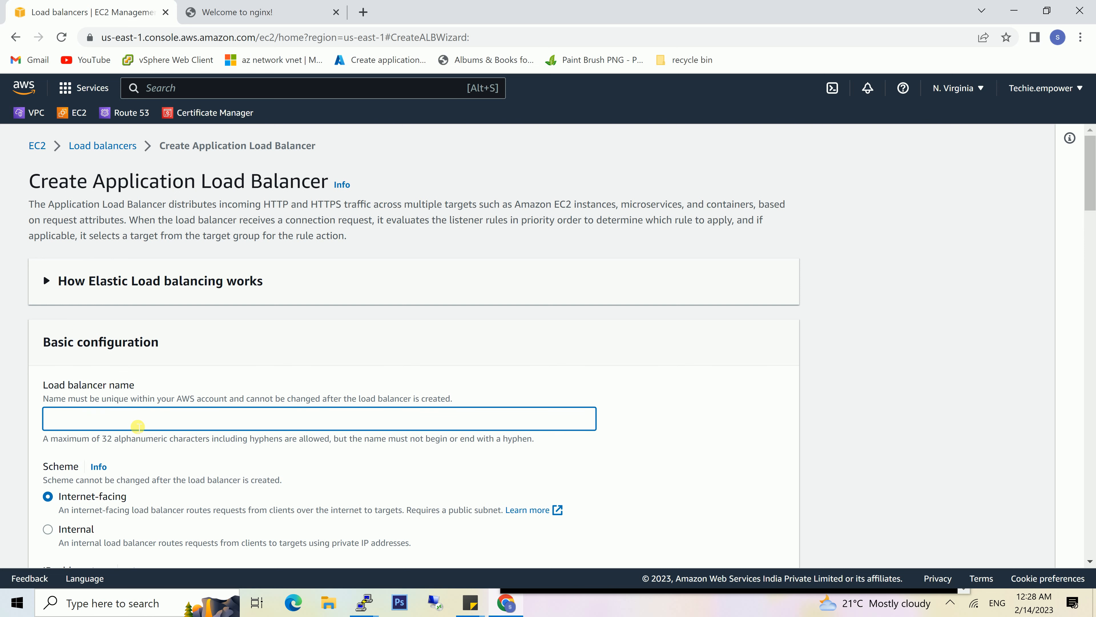
type("ALB")
scroll(204, 442, "down", 3)
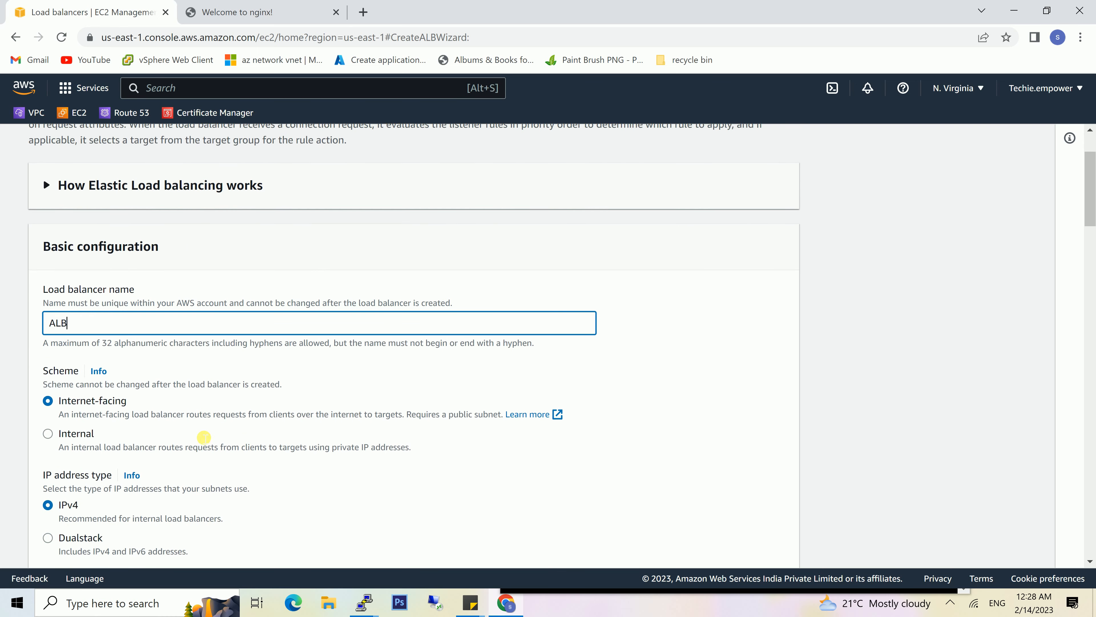
scroll(203, 437, "down", 2)
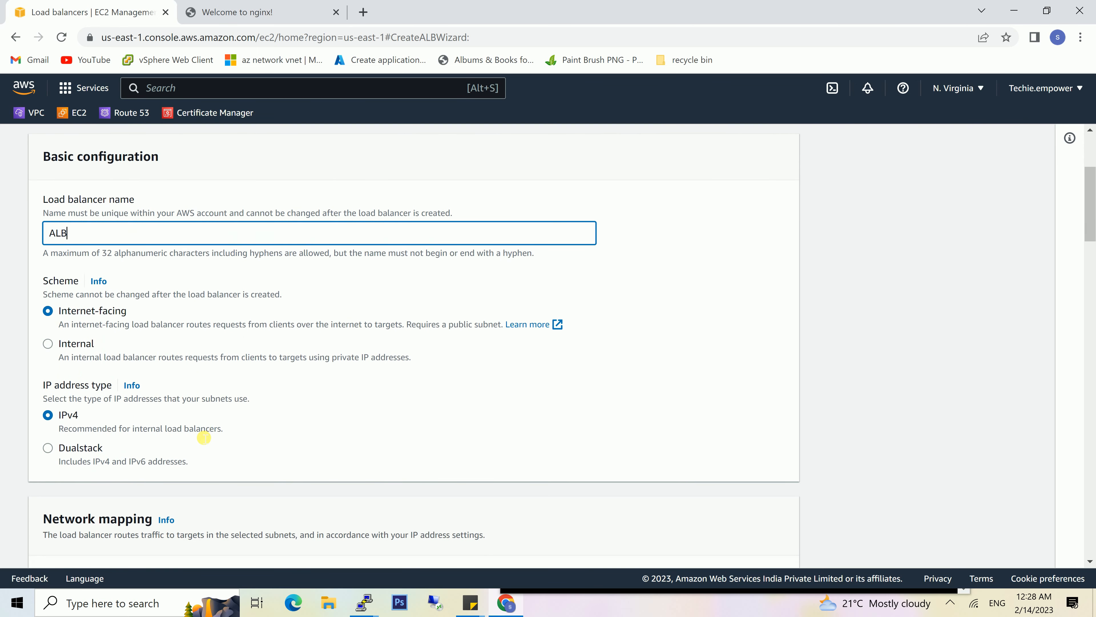
scroll(203, 436, "down", 1)
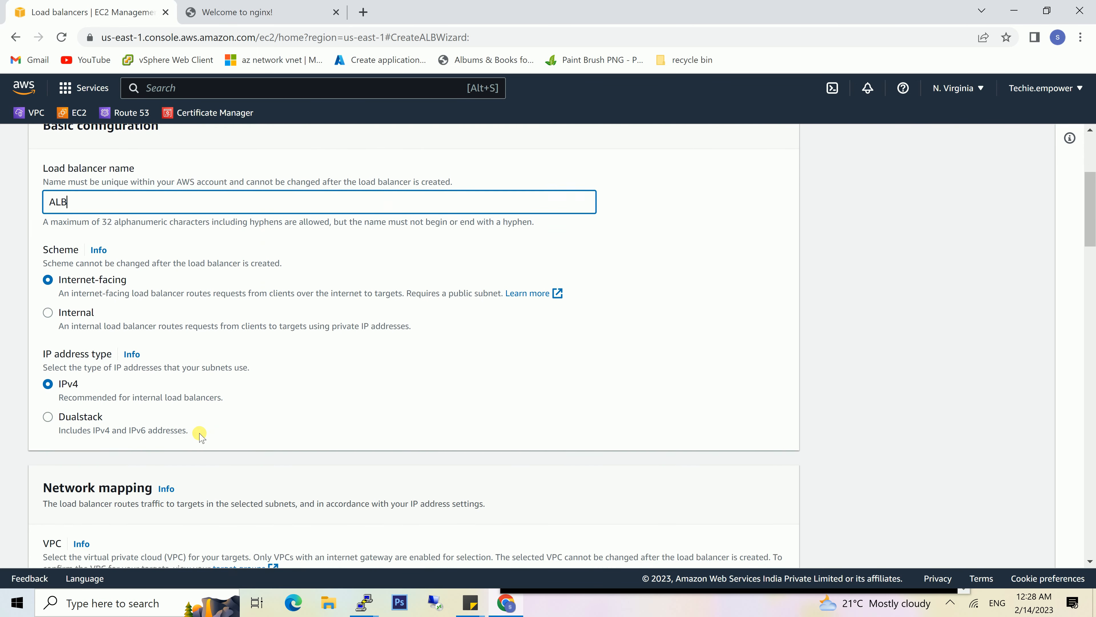
- Select VPC1_NV as the VPC in the load balancer's network mapping
scroll(200, 435, "down", 2)
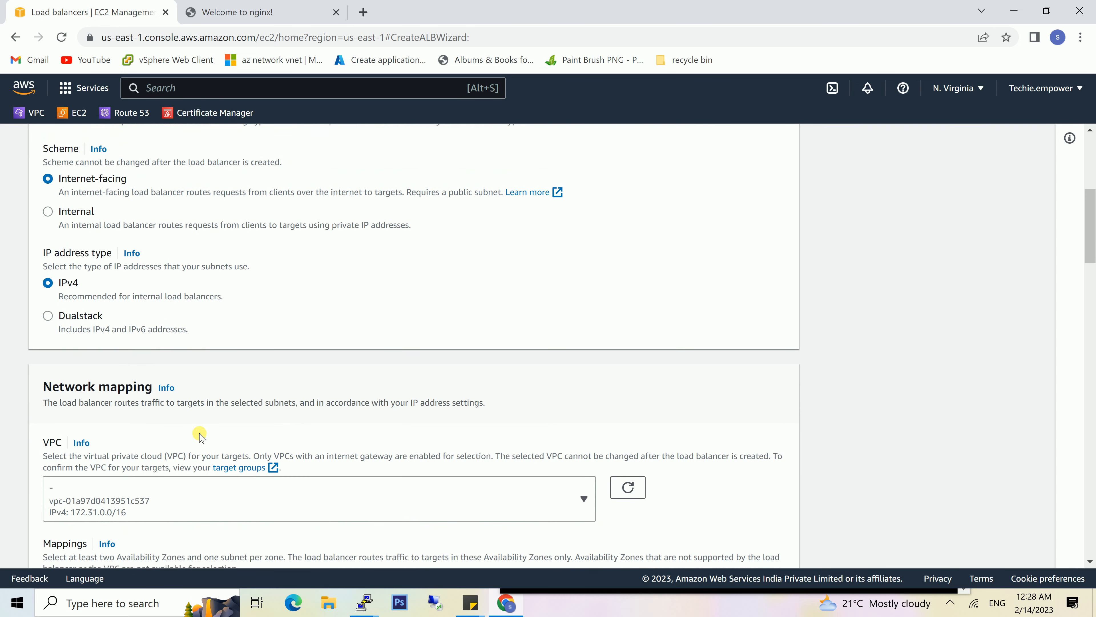
scroll(259, 437, "down", 1)
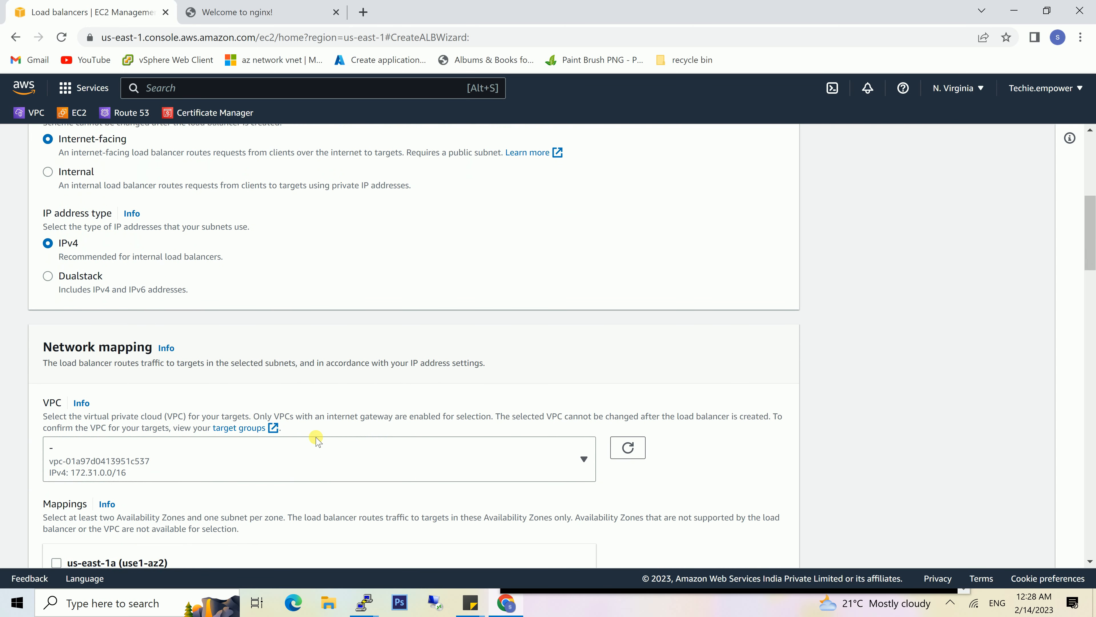
left_click(314, 452)
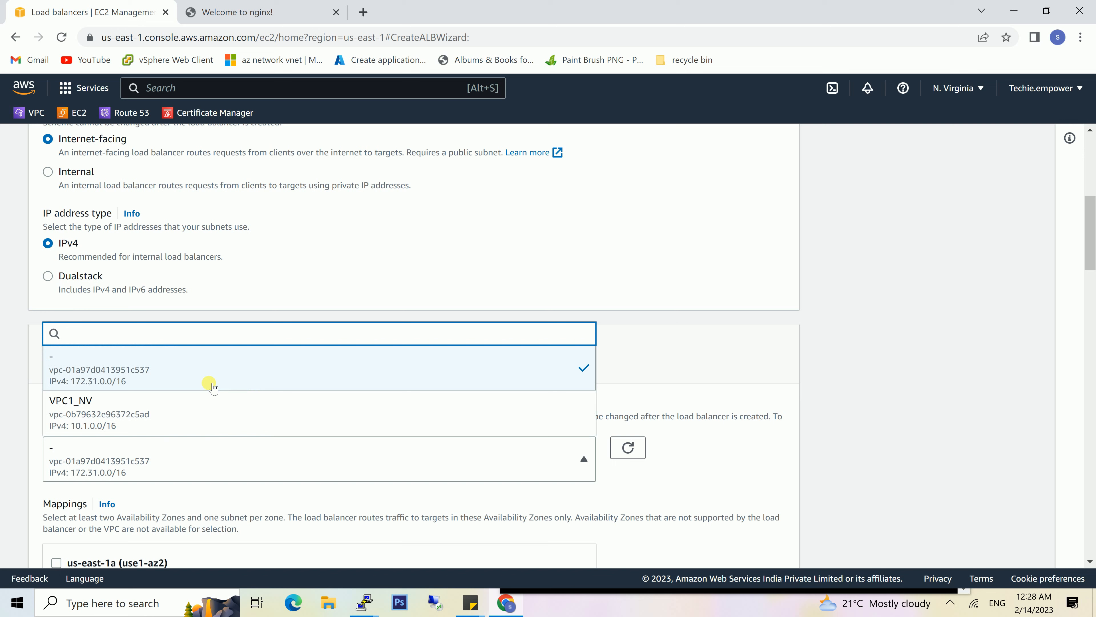
left_click(225, 407)
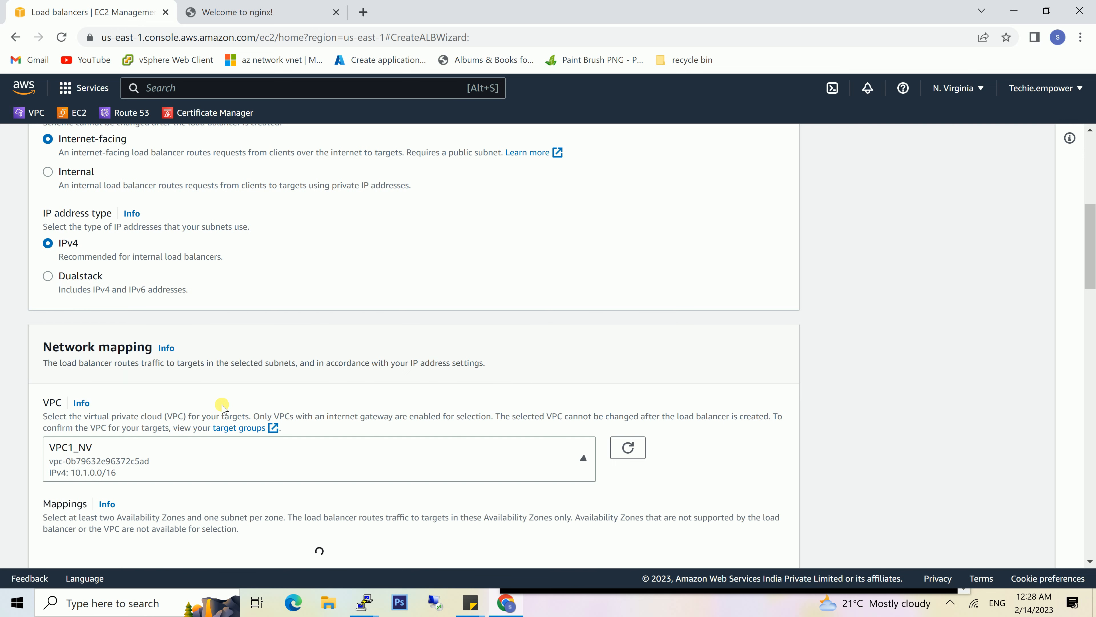
- Enable the us-east-1a and us-east-1b zone mappings with subnets SN1_VPC1_NV and SN2_VPC1_NV
scroll(325, 399, "down", 2)
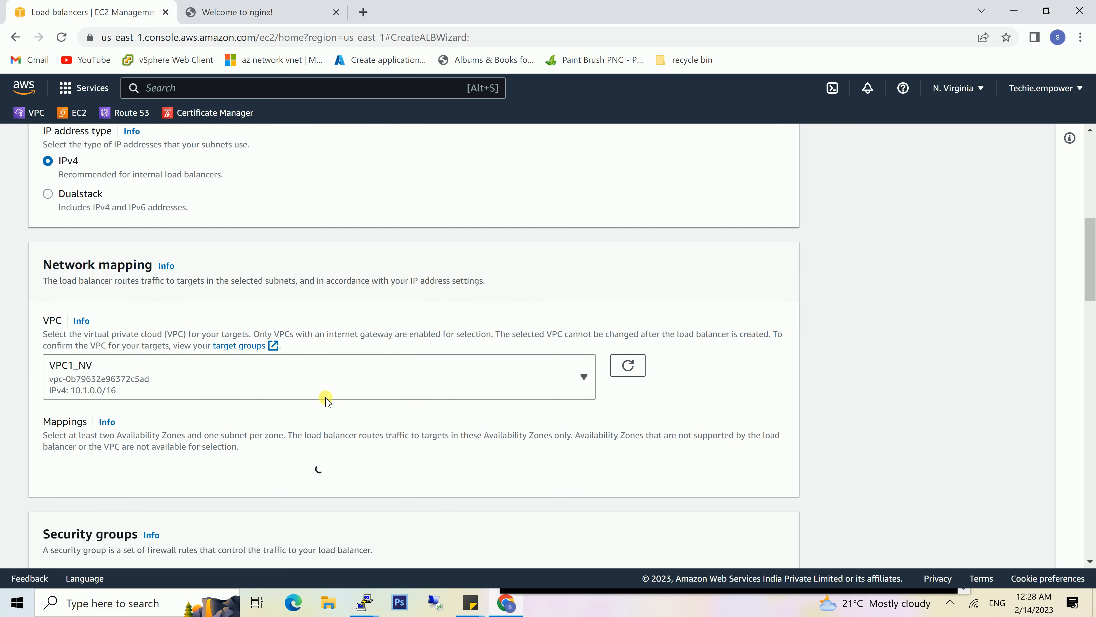
scroll(326, 399, "down", 1)
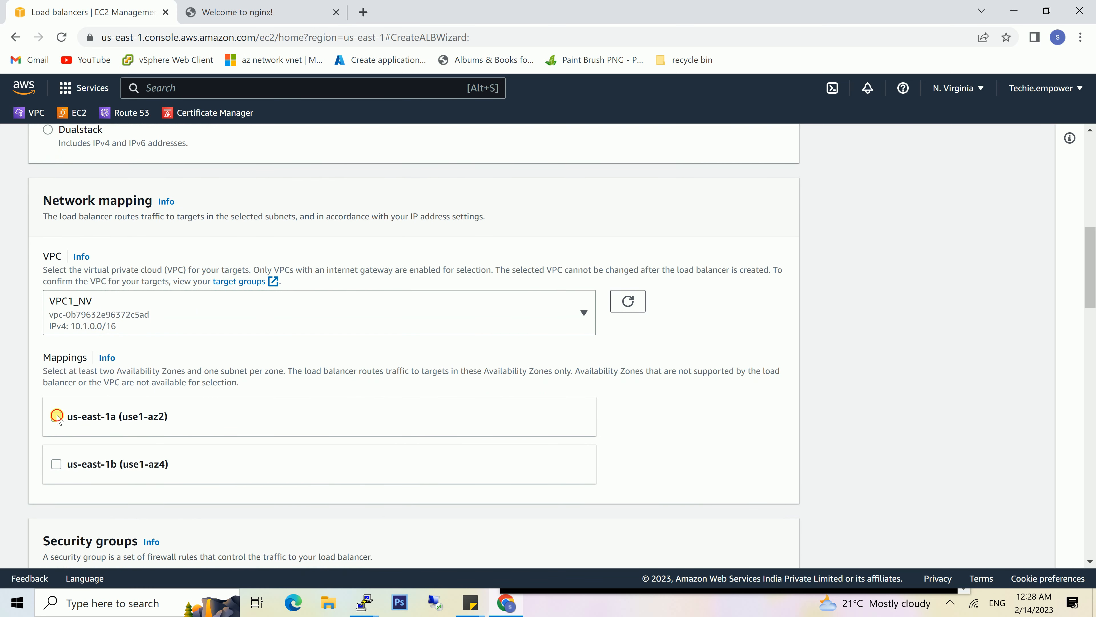
left_click(56, 416)
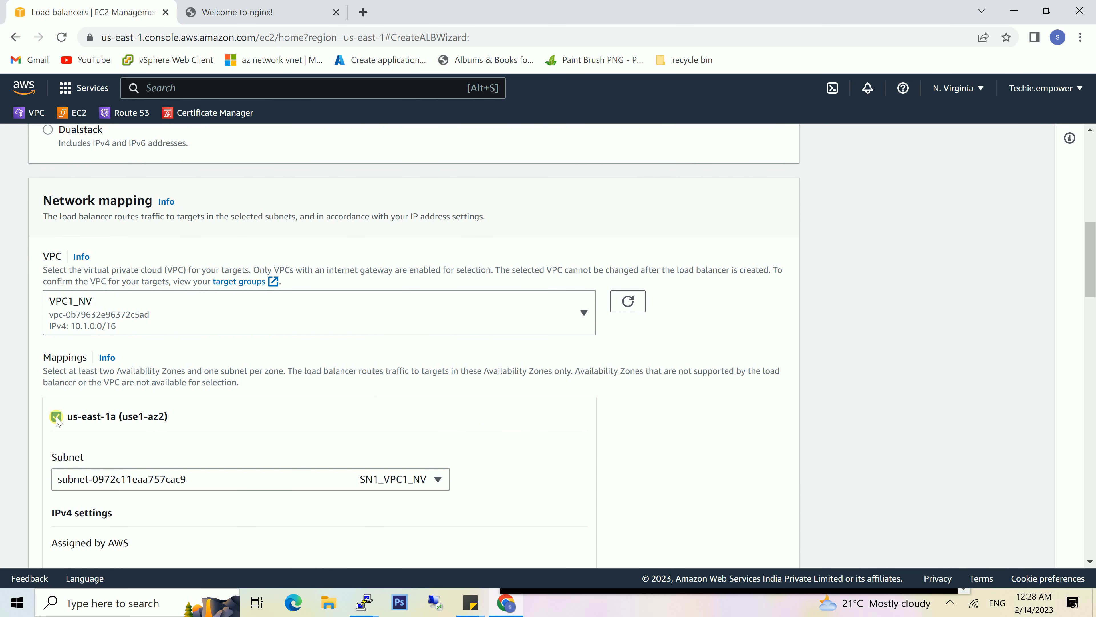
scroll(112, 437, "down", 3)
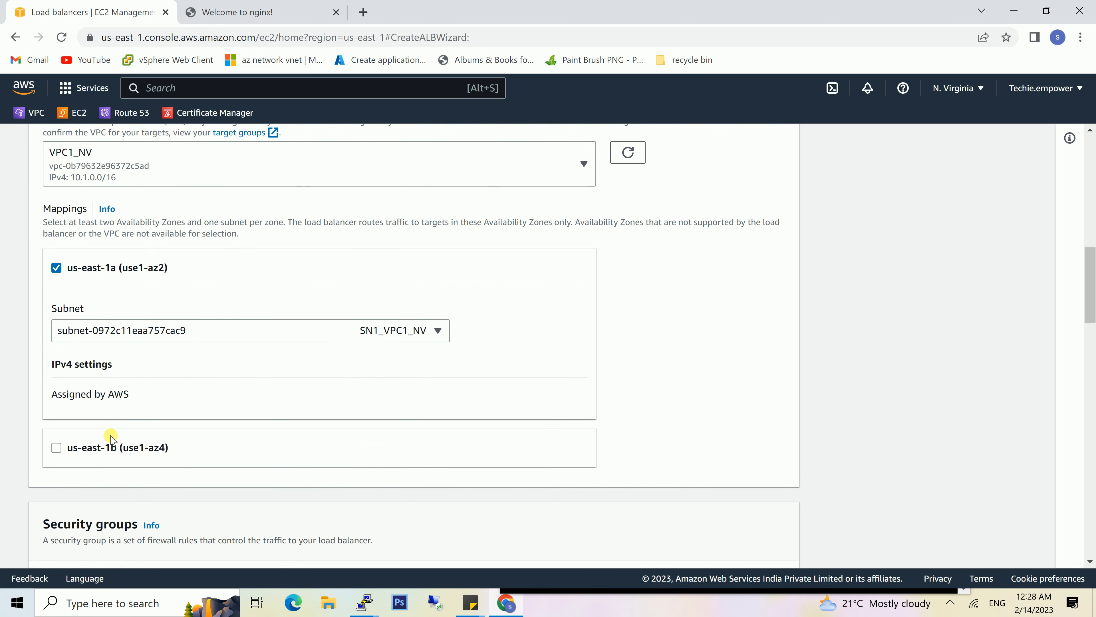
left_click(57, 442)
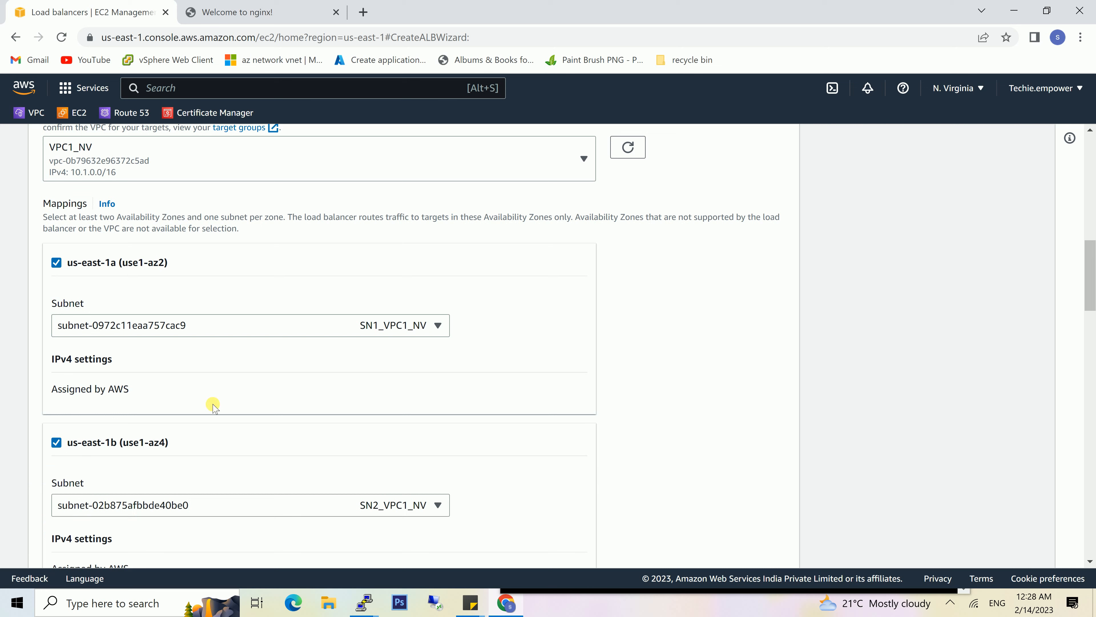
- Add the SG1_VPC1_NV security group to the load balancer
scroll(290, 466, "down", 2)
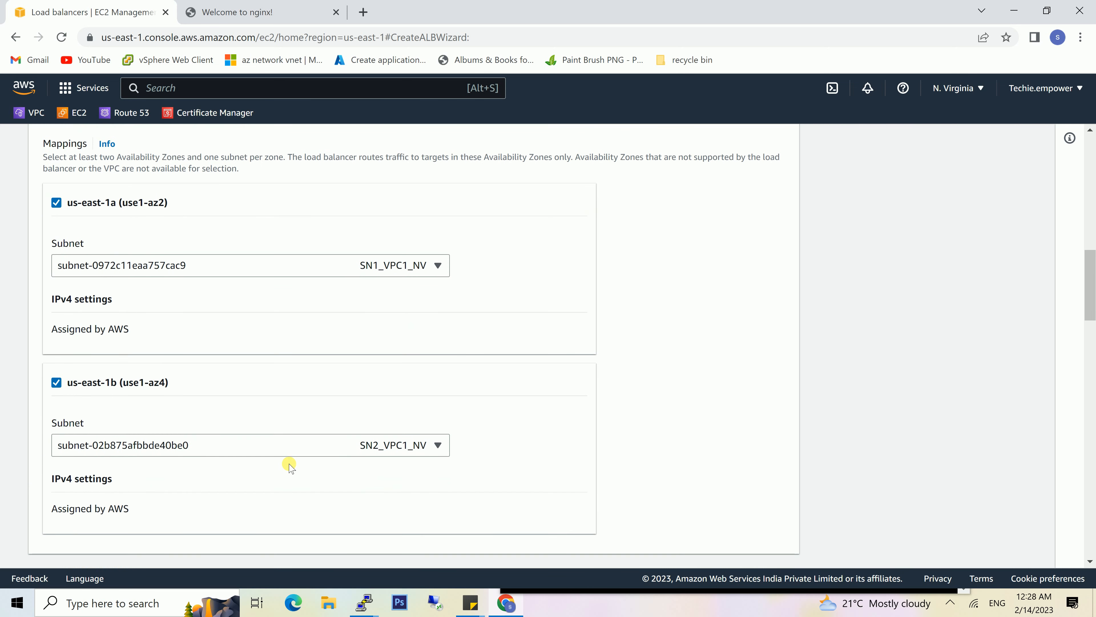
scroll(289, 466, "down", 1)
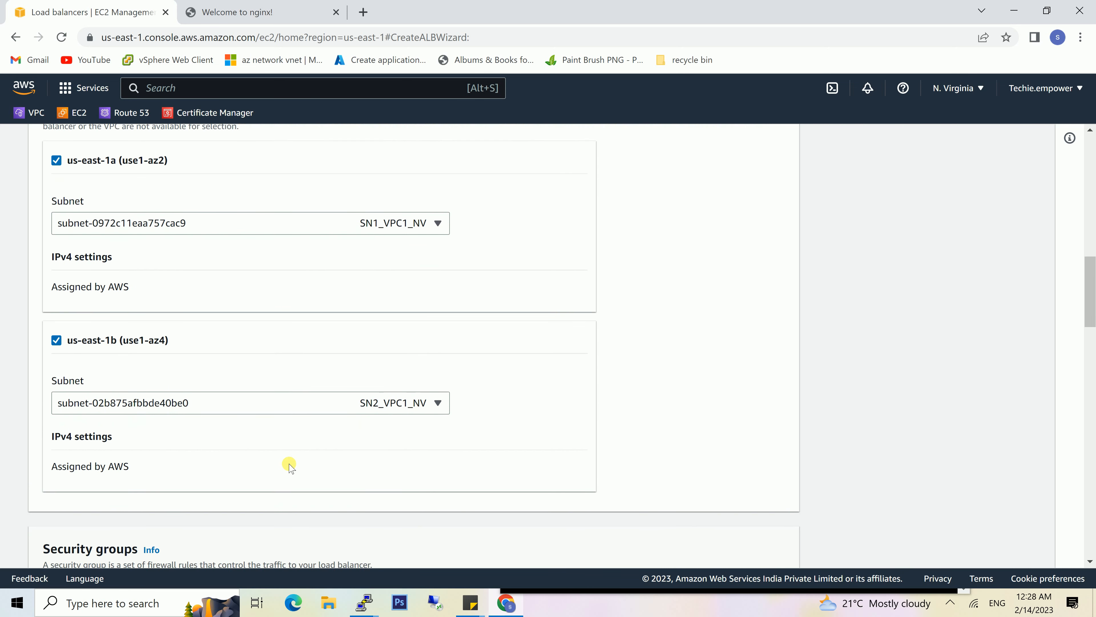
scroll(289, 466, "down", 2)
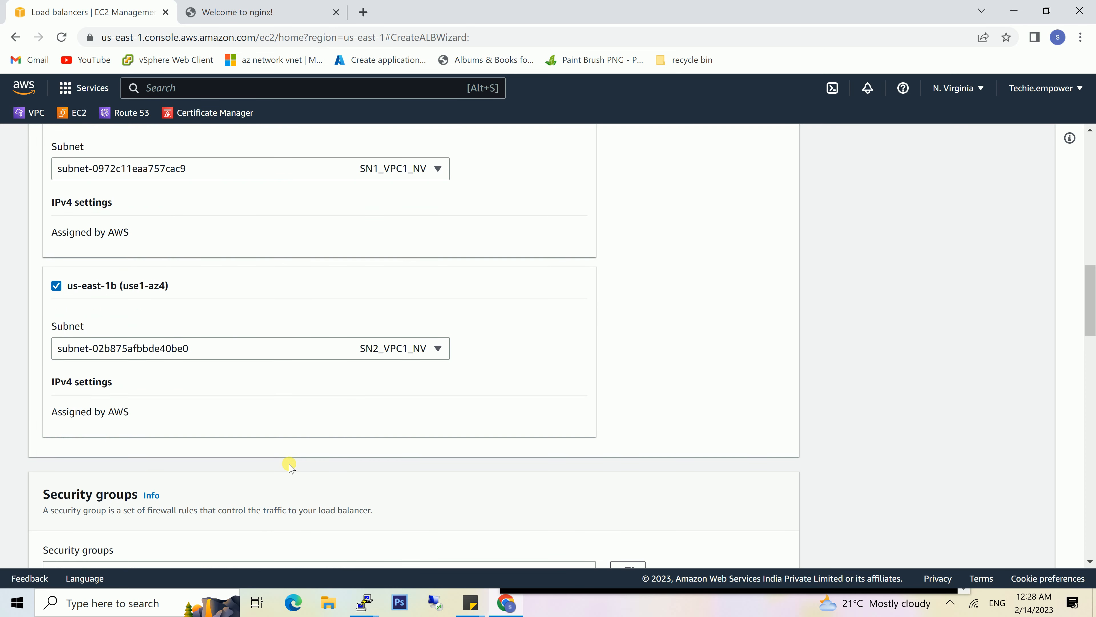
scroll(290, 466, "down", 3)
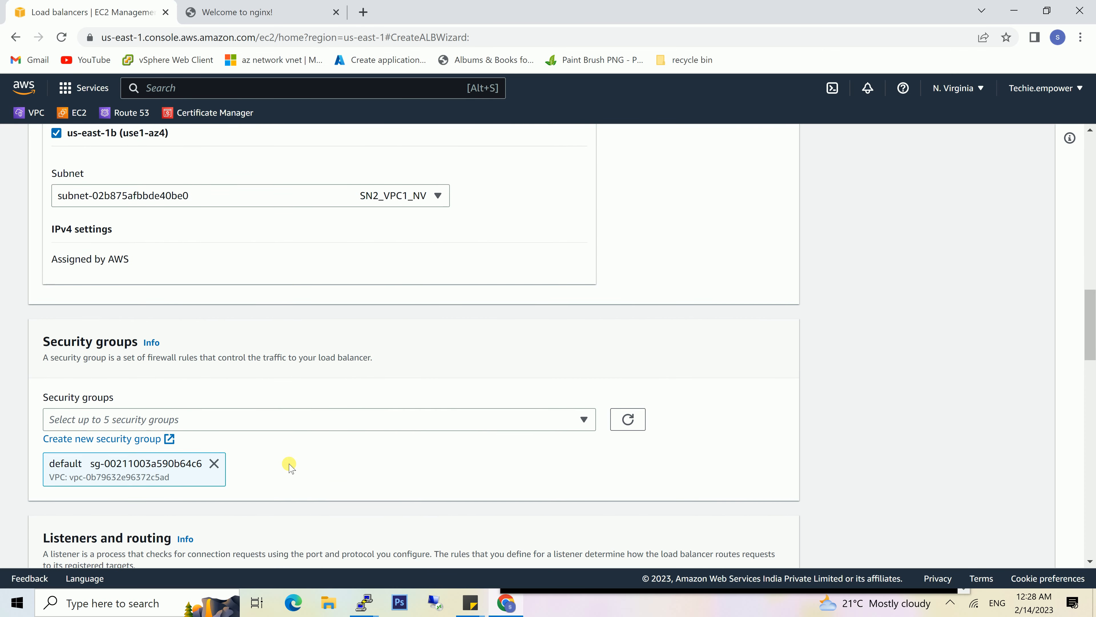
scroll(289, 466, "down", 1)
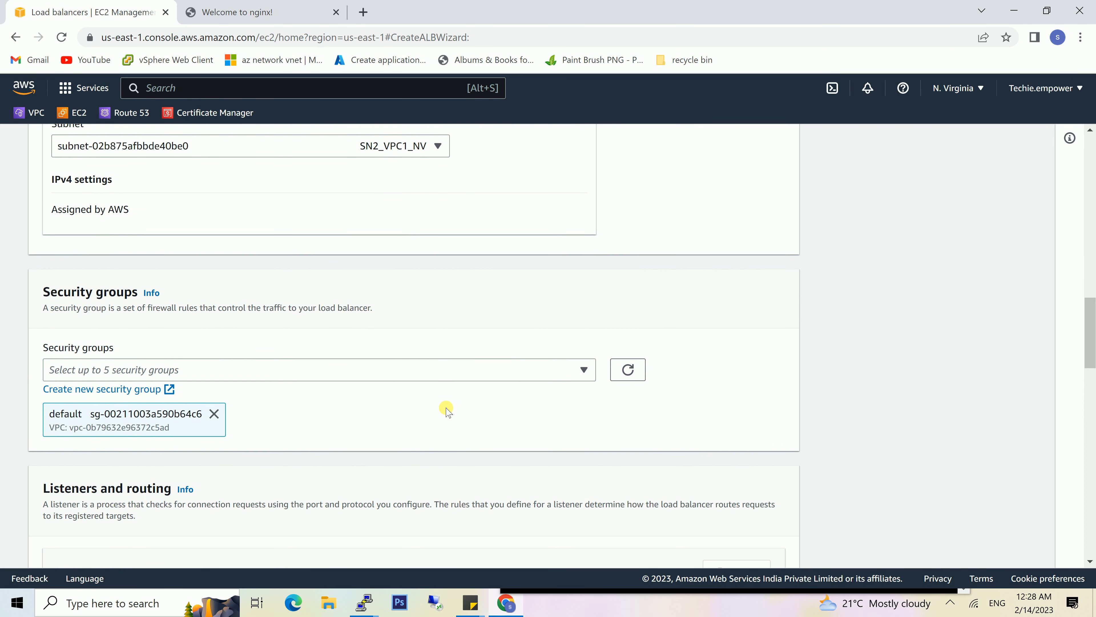
left_click(583, 370)
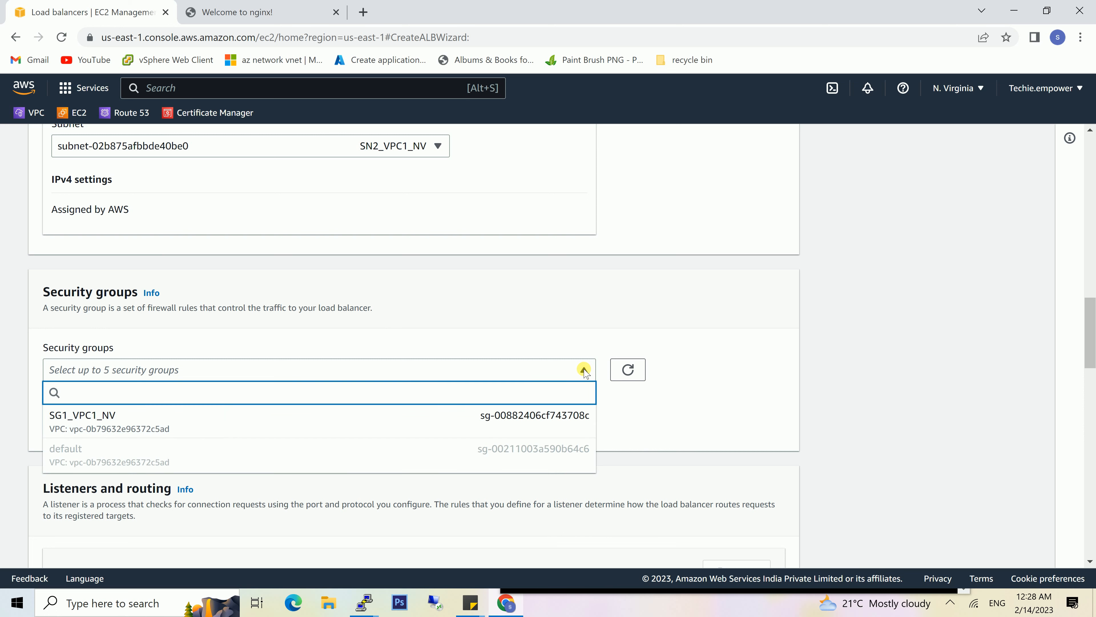
left_click(424, 417)
- Set the HTTP:80 listener's default action to forward to the homepage target group
scroll(425, 417, "down", 2)
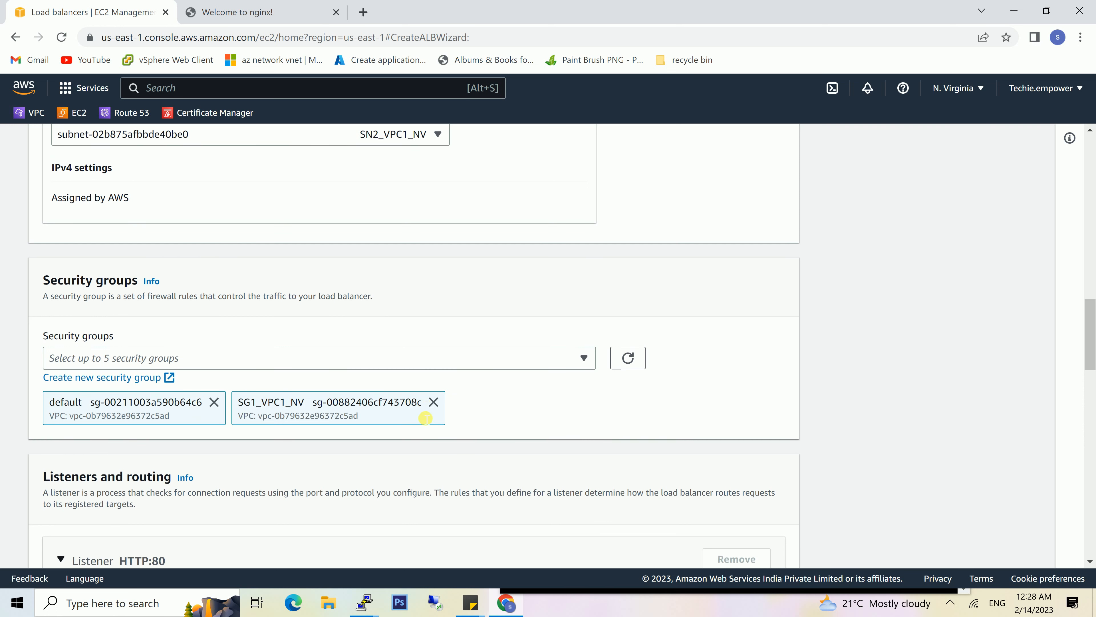
scroll(425, 418, "down", 2)
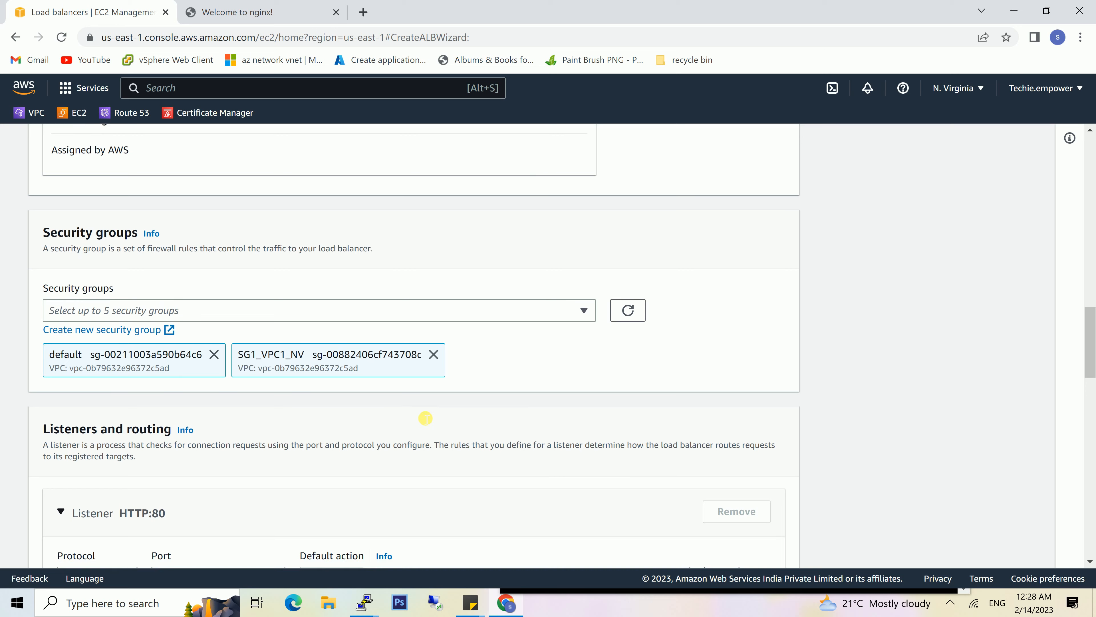
scroll(425, 418, "down", 1)
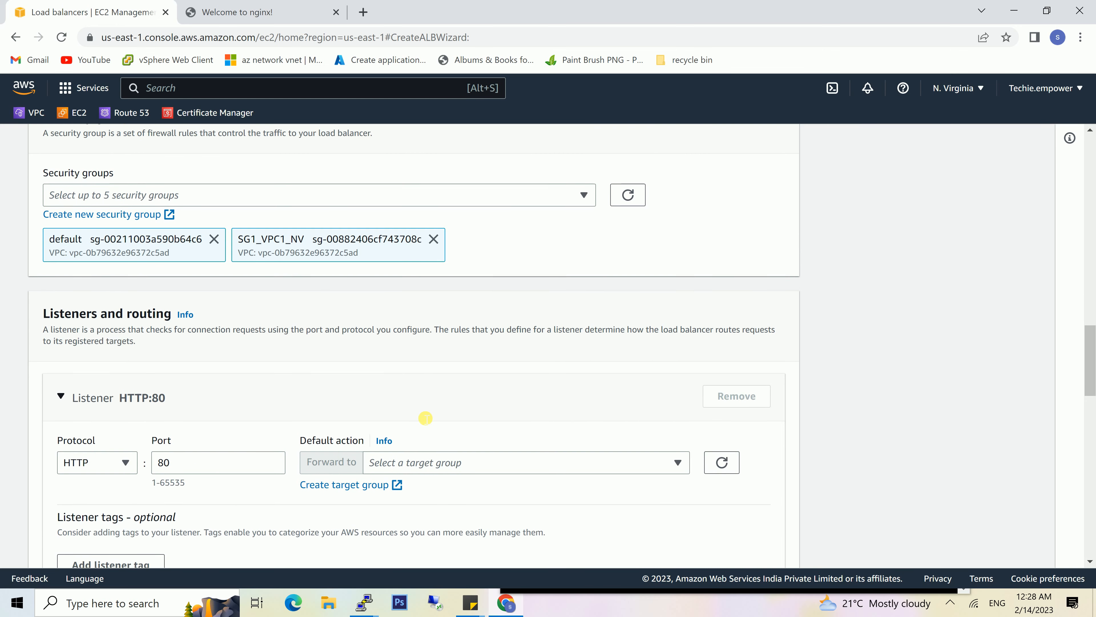
scroll(425, 418, "down", 2)
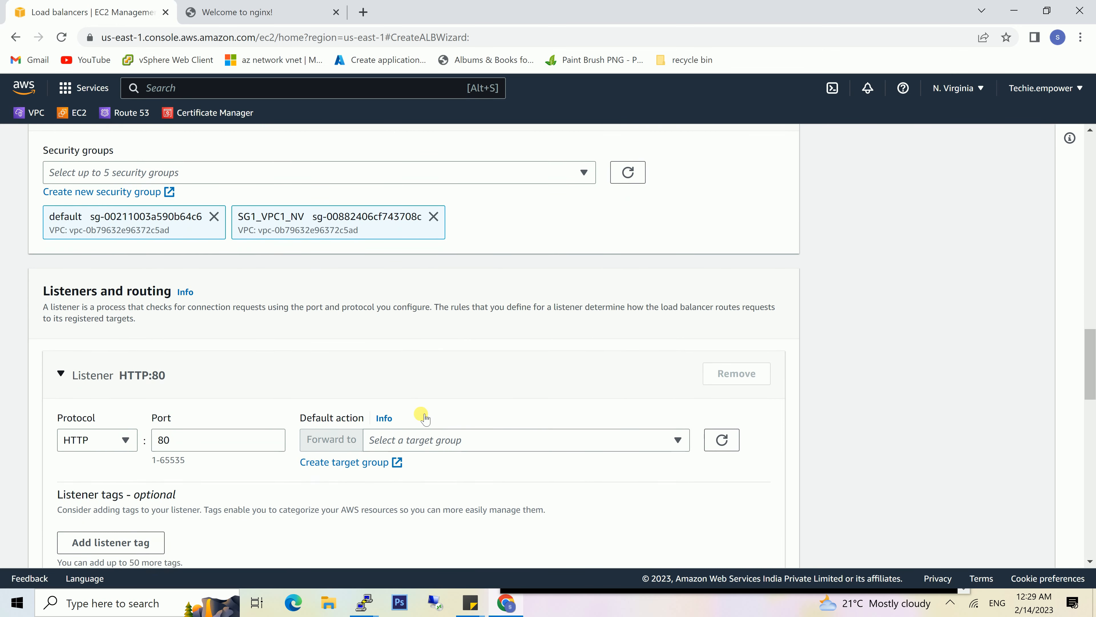
scroll(425, 418, "down", 2)
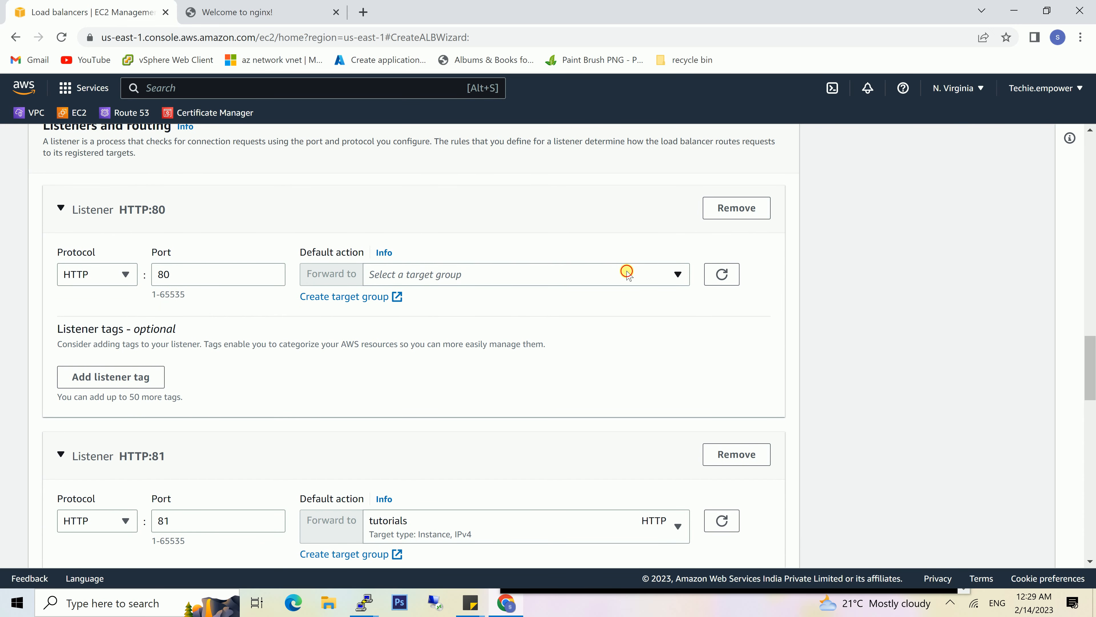
left_click(627, 272)
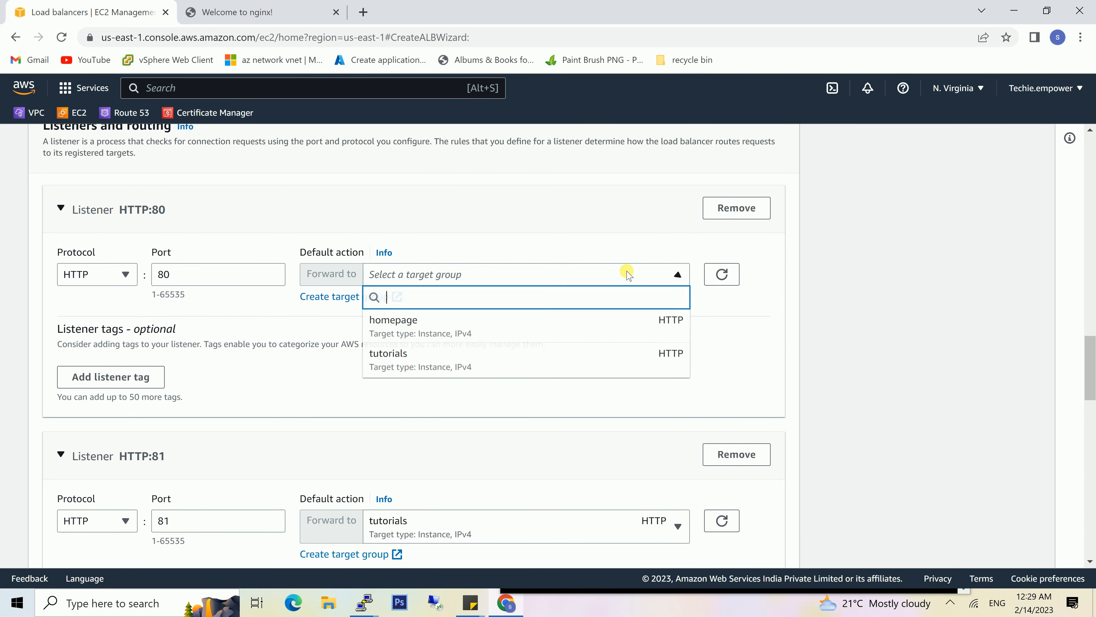
left_click(477, 342)
- Review the configuration summary and remove the default security group, keeping only SG1_VPC1_NV
scroll(474, 341, "down", 2)
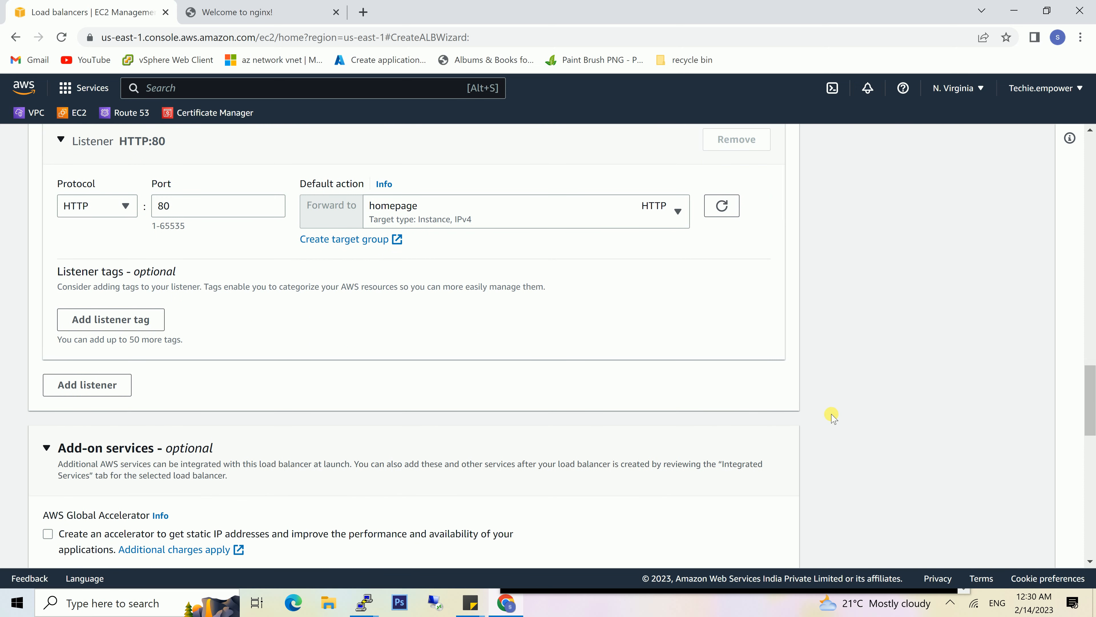
scroll(833, 415, "down", 3)
scroll(833, 416, "down", 2)
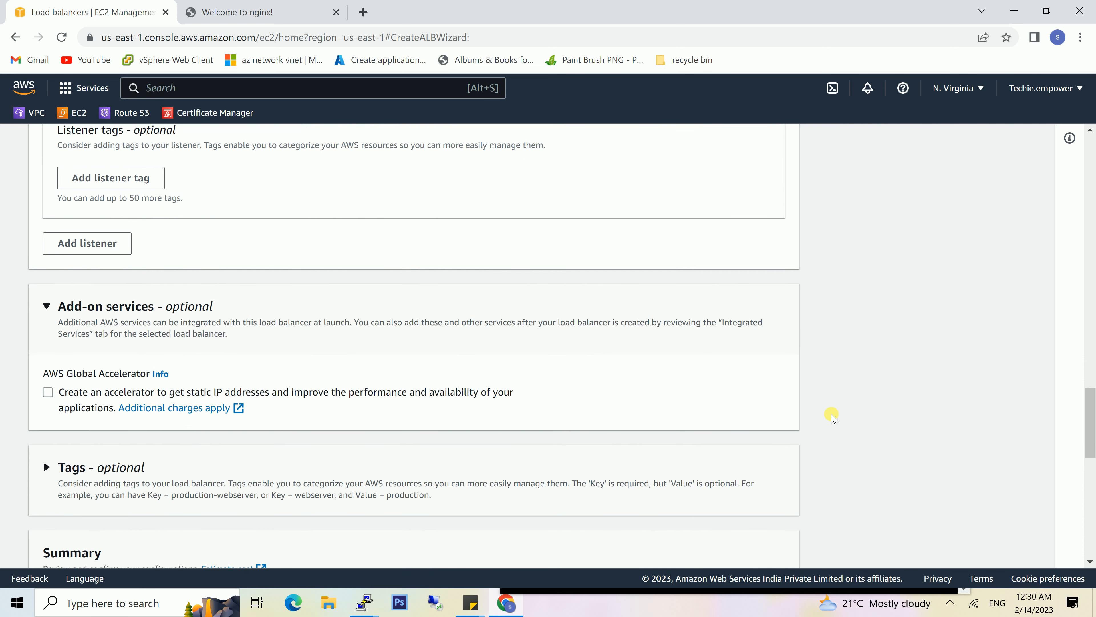
scroll(833, 416, "down", 4)
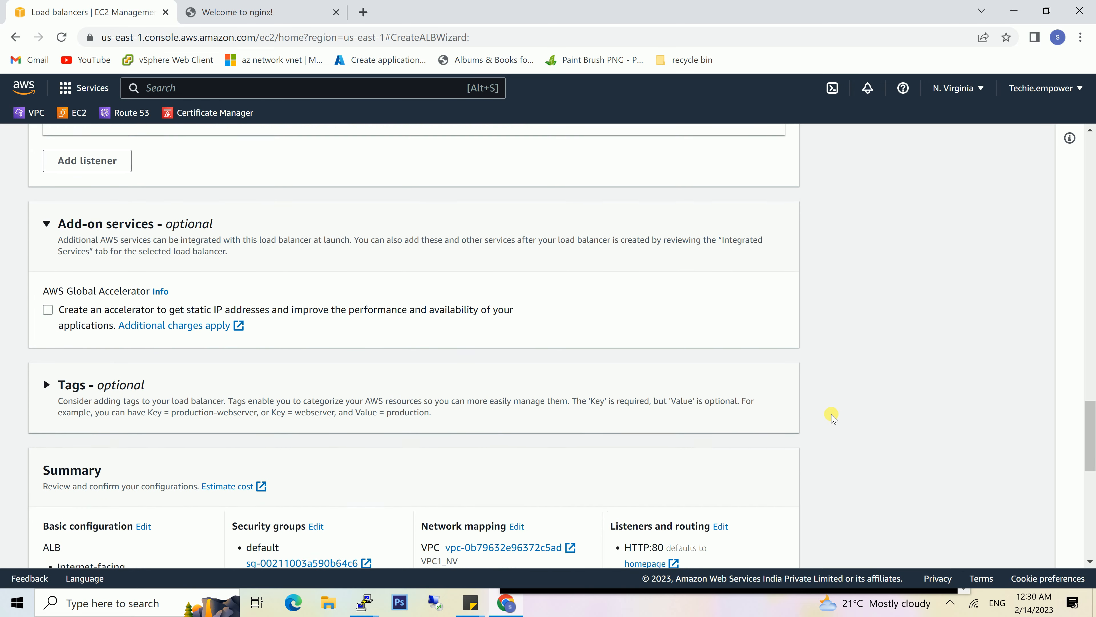
scroll(833, 415, "down", 1)
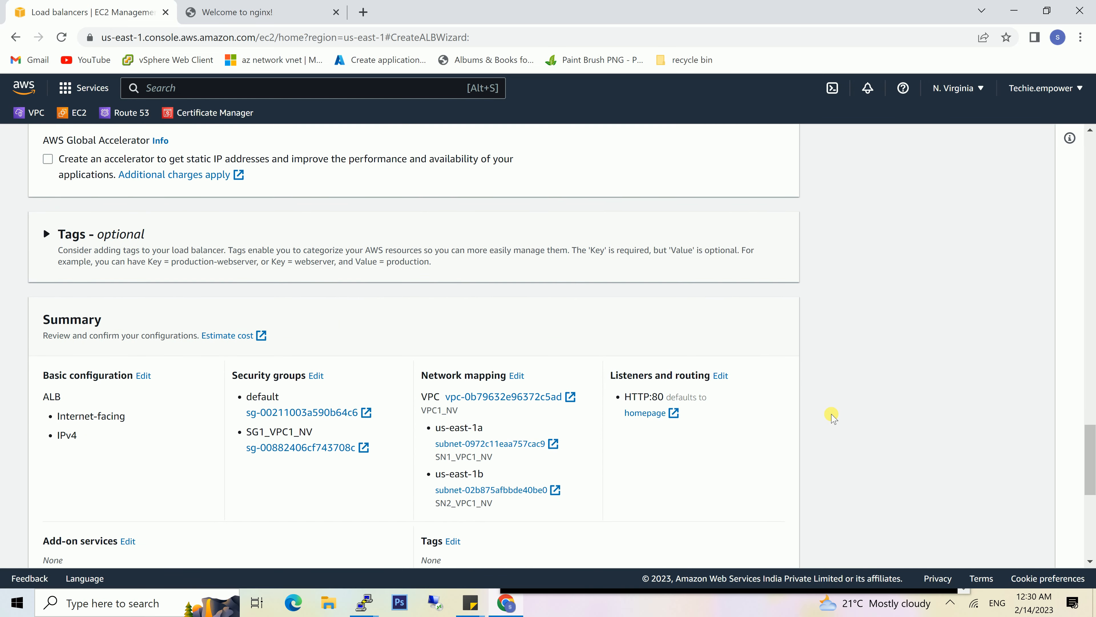
scroll(833, 415, "down", 2)
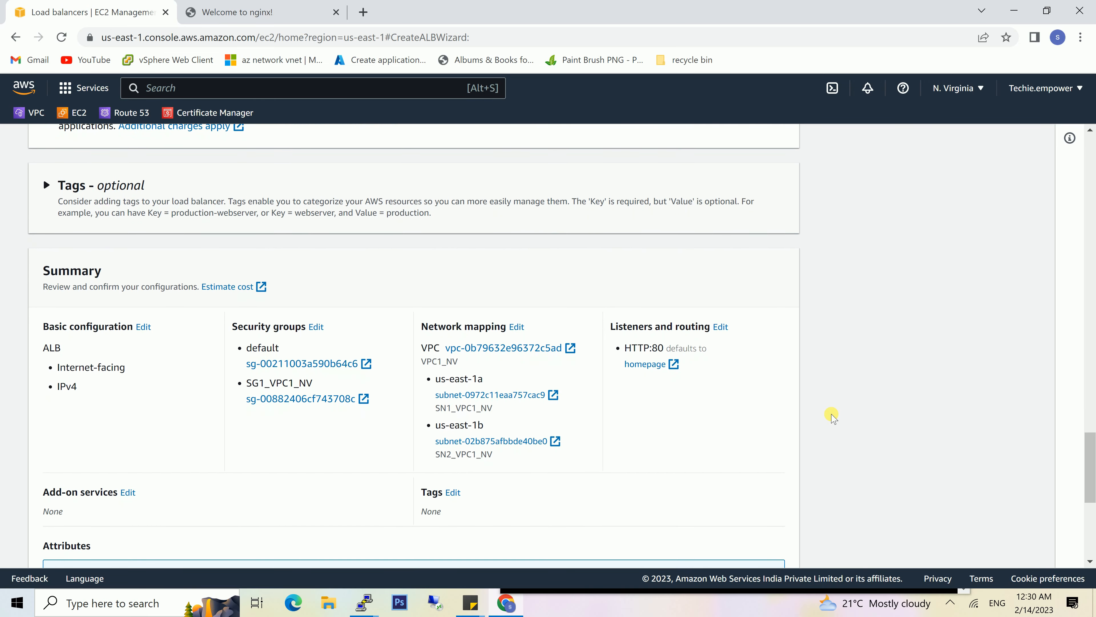
scroll(833, 419, "up", 20)
scroll(833, 419, "down", 3)
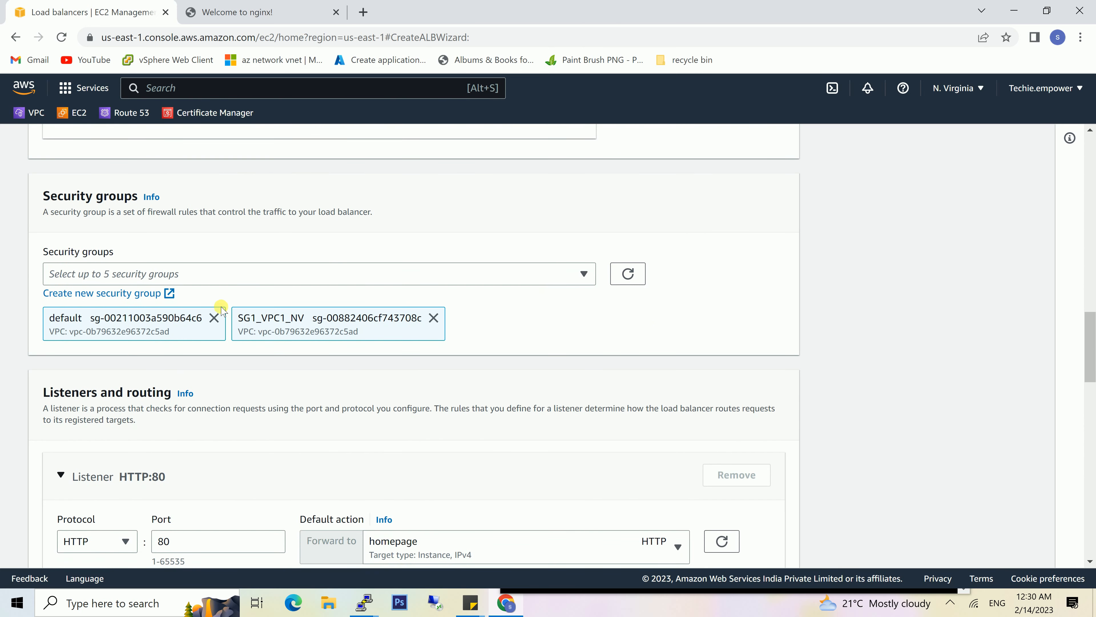
scroll(350, 378, "down", 4)
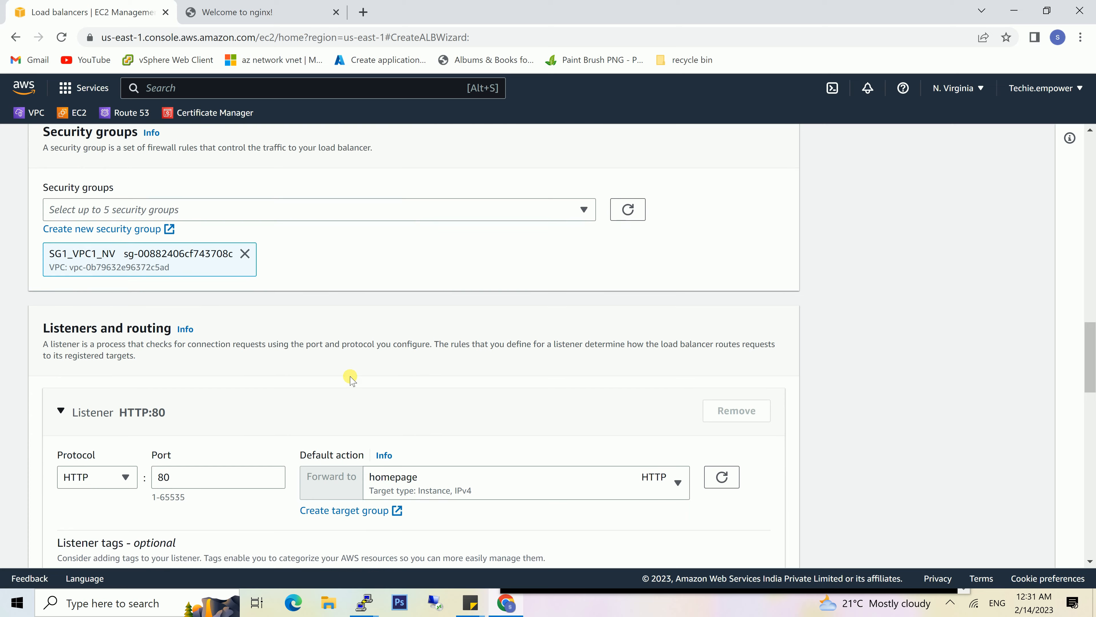
- Check the remaining settings and summary, and create the load balancer
scroll(351, 378, "down", 2)
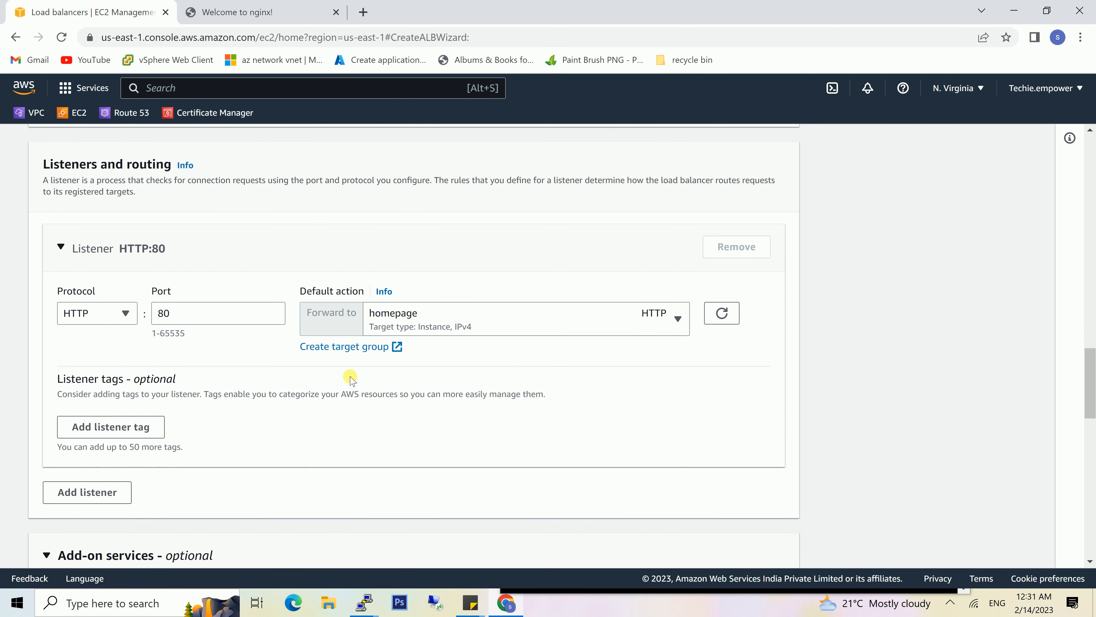
scroll(351, 377, "down", 3)
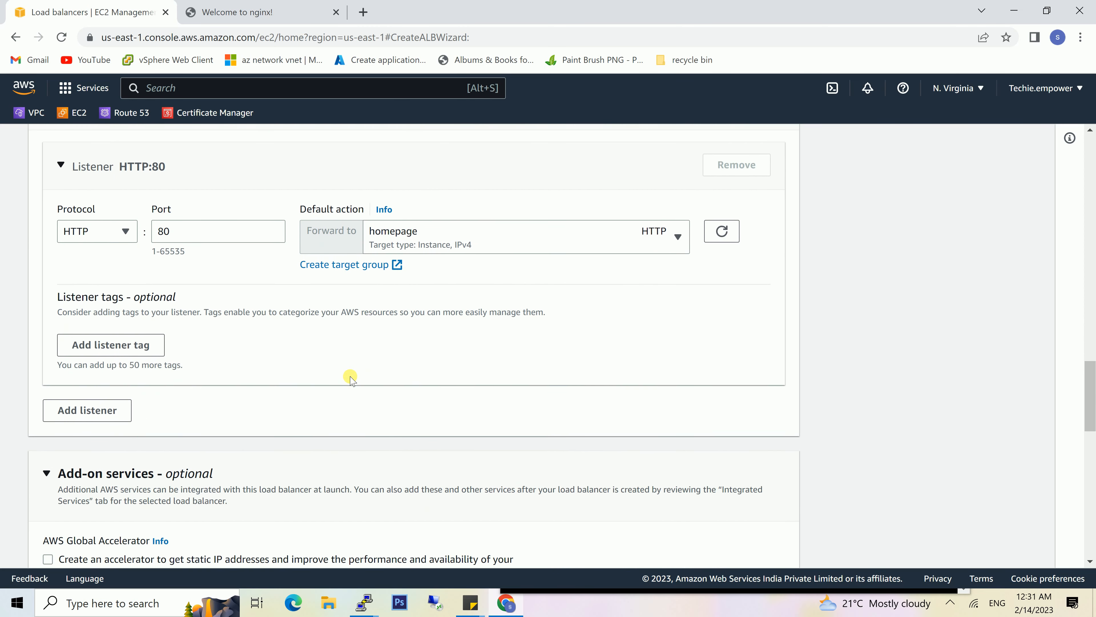
scroll(350, 377, "down", 2)
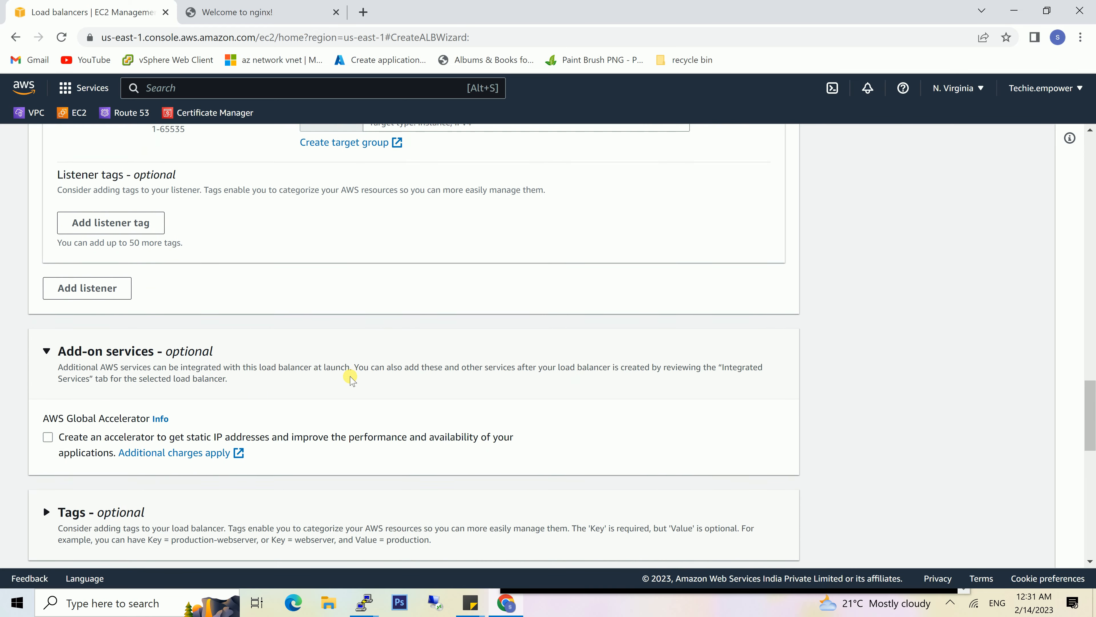
scroll(351, 378, "down", 4)
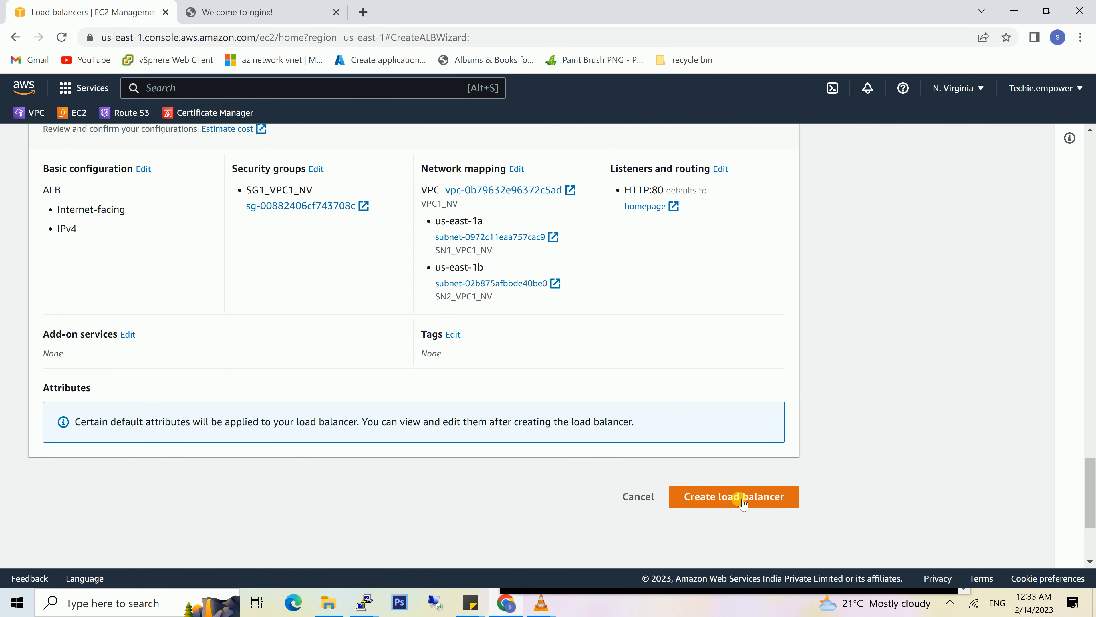
left_click(739, 499)
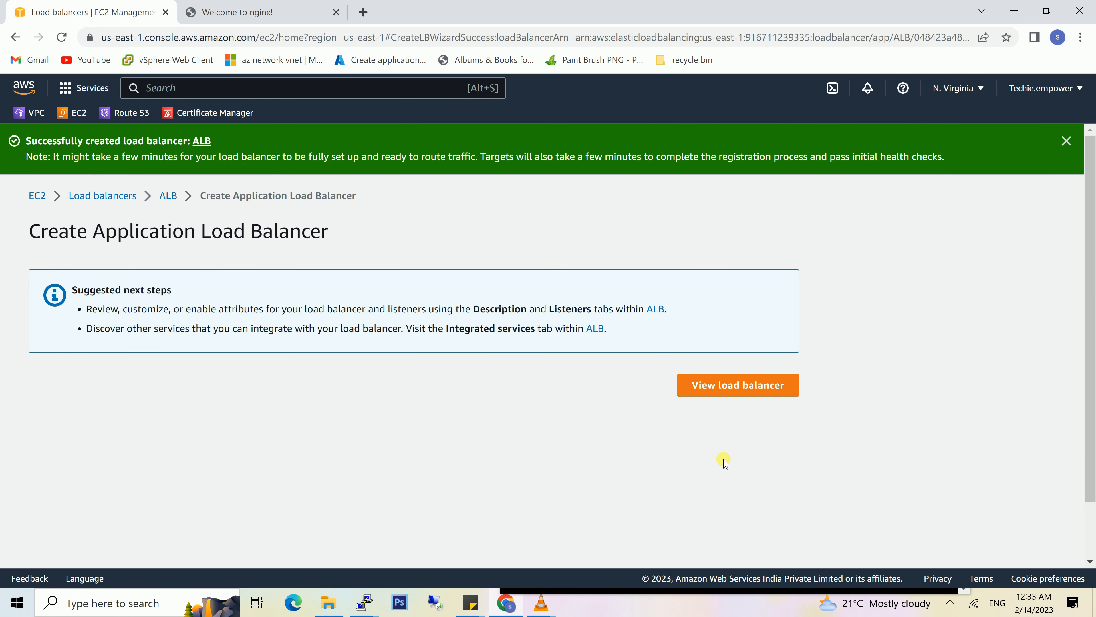
- View the new load balancer in the load balancers list and refresh the list
left_click(729, 384)
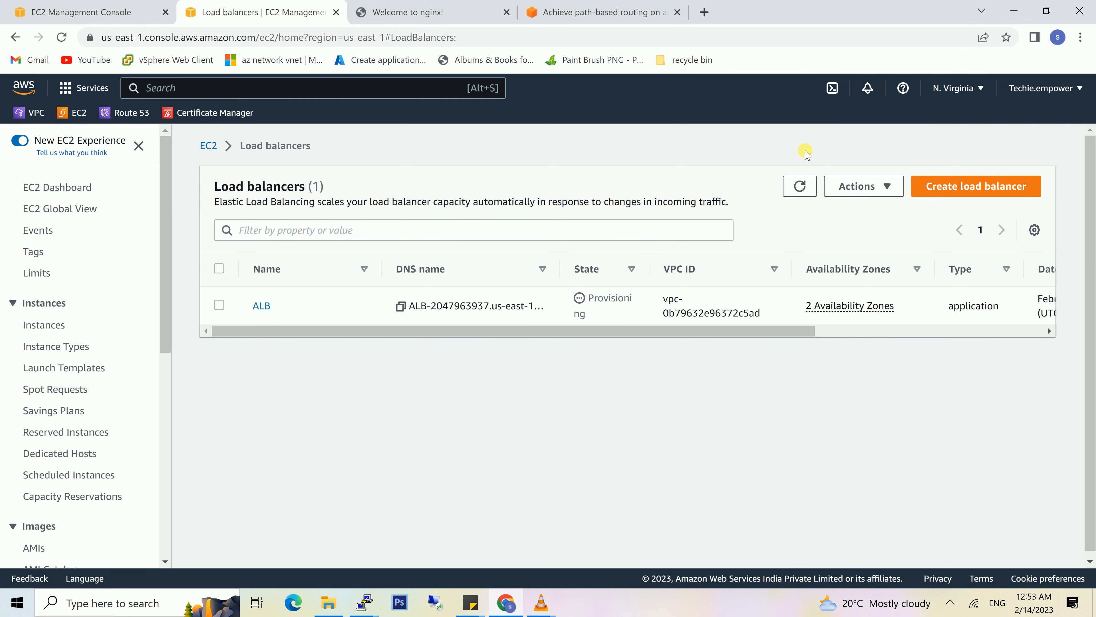
left_click(798, 185)
left_click(799, 186)
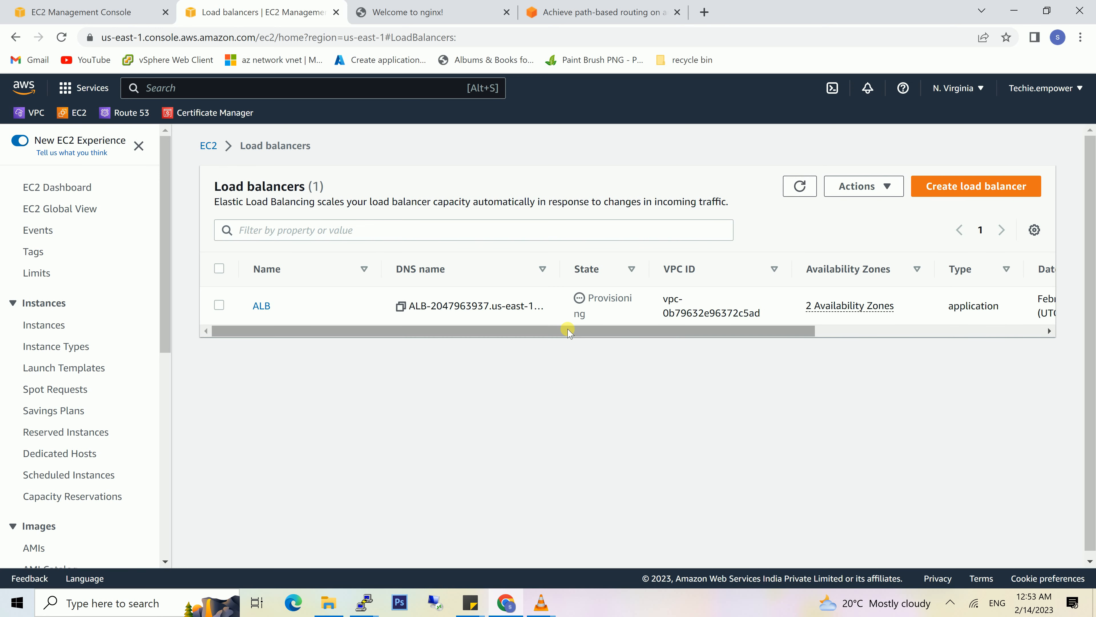
- Open the rules management page for the HTTP:80 listener of the ALB load balancer
left_click(261, 306)
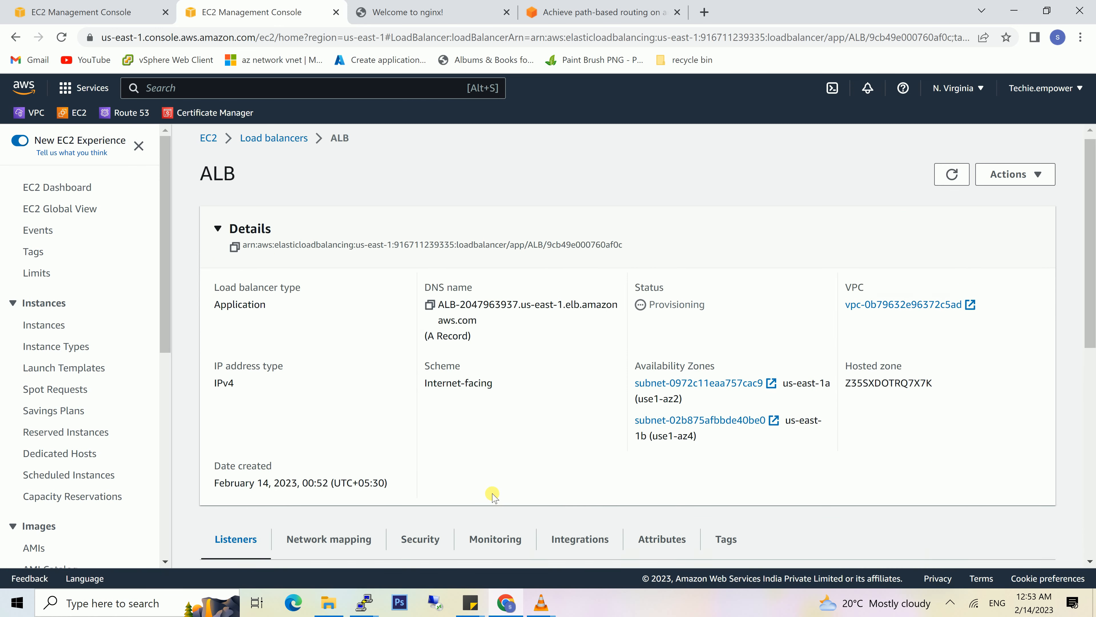
scroll(494, 496, "down", 5)
scroll(493, 496, "down", 1)
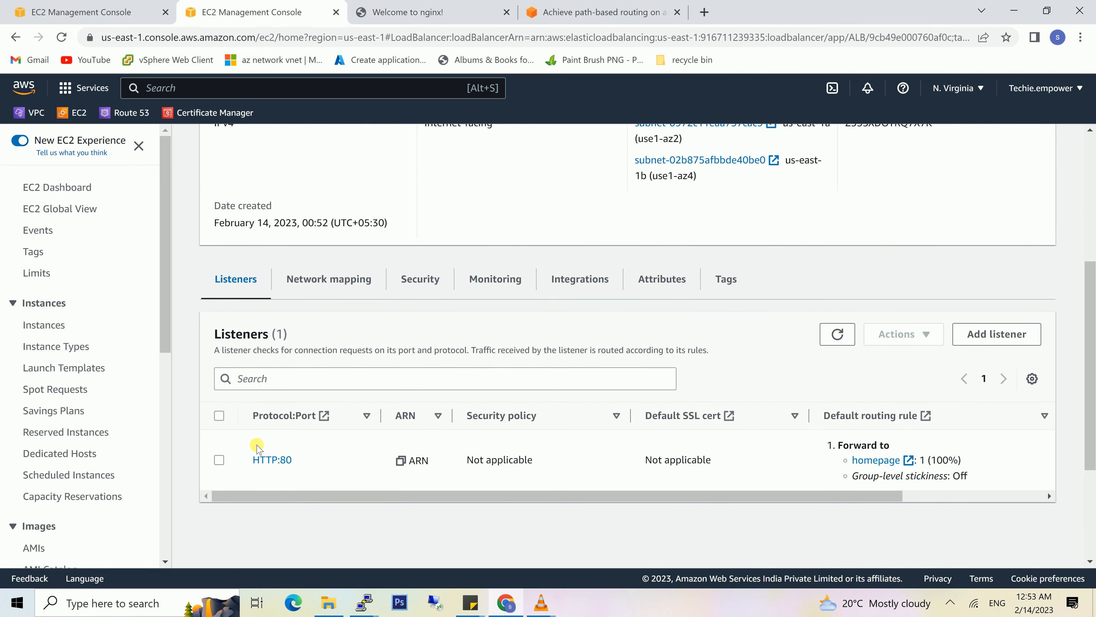
left_click(220, 458)
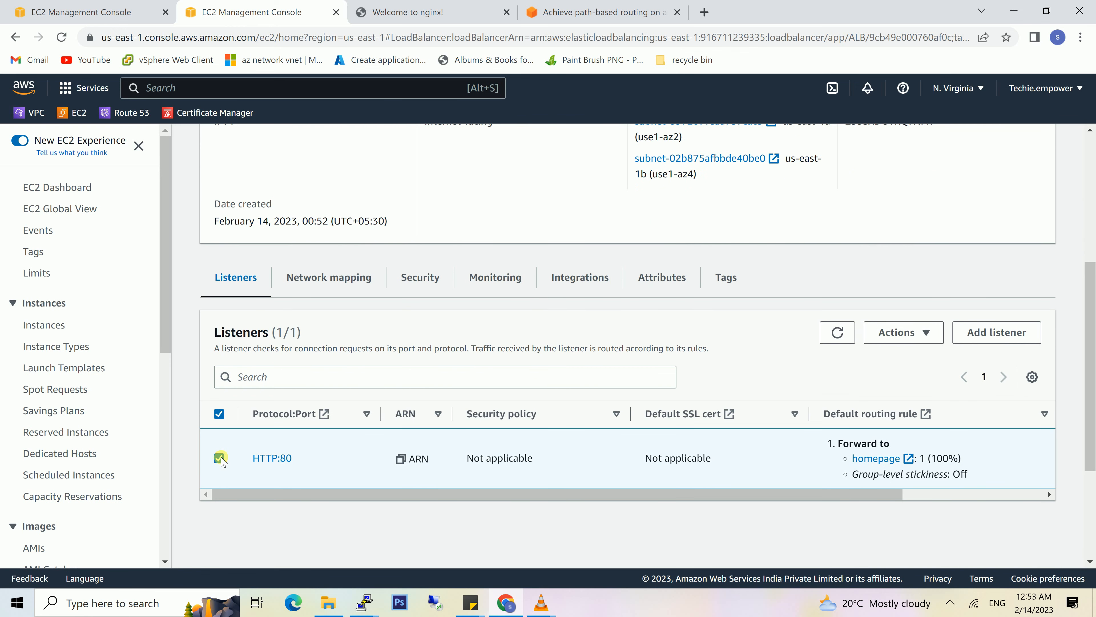
left_click(915, 341)
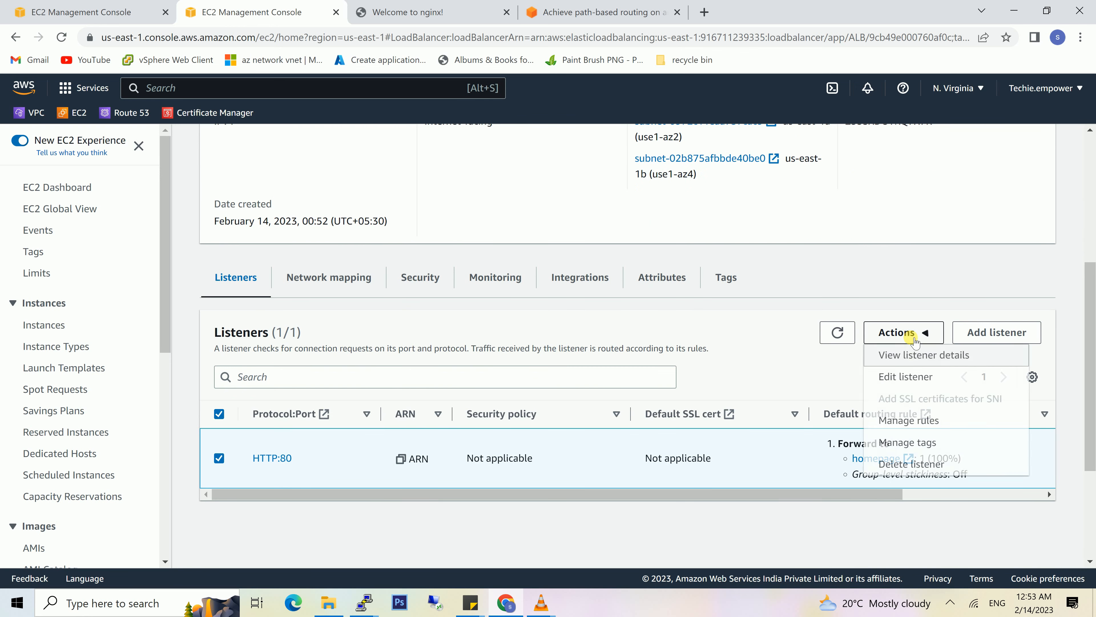
left_click(912, 419)
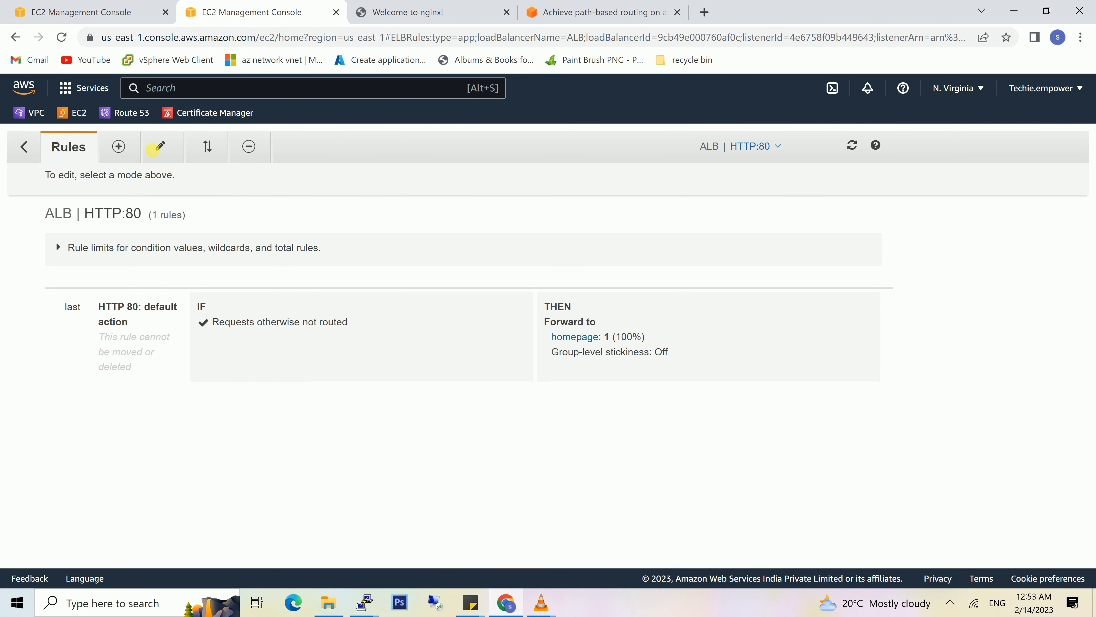
- Insert a new rule above the default action with a path condition of /tutorials/
left_click(125, 144)
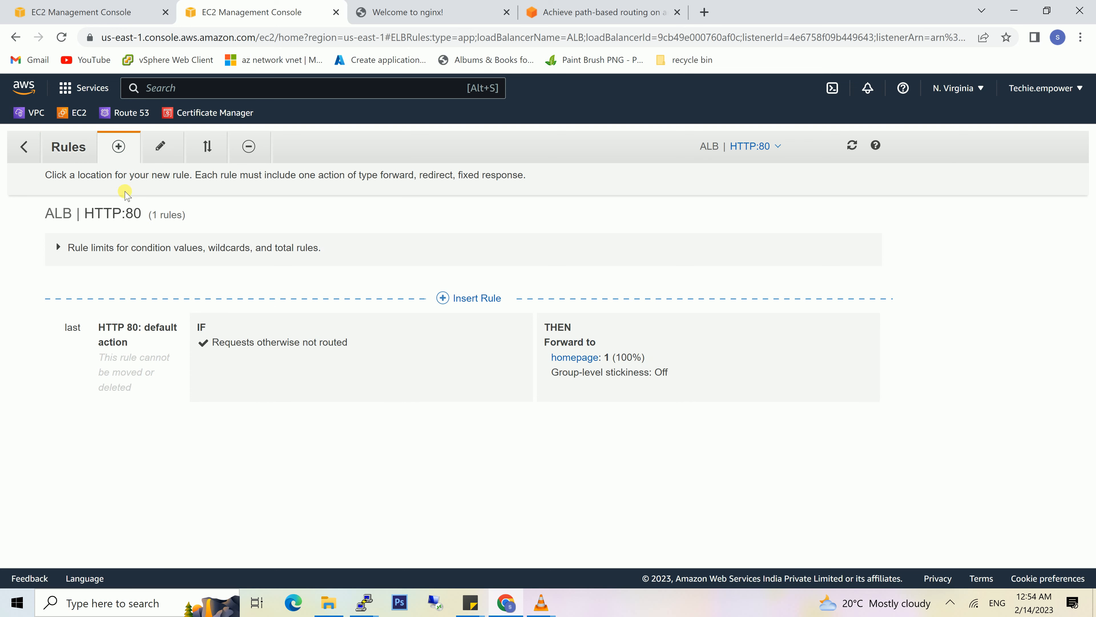
left_click(461, 299)
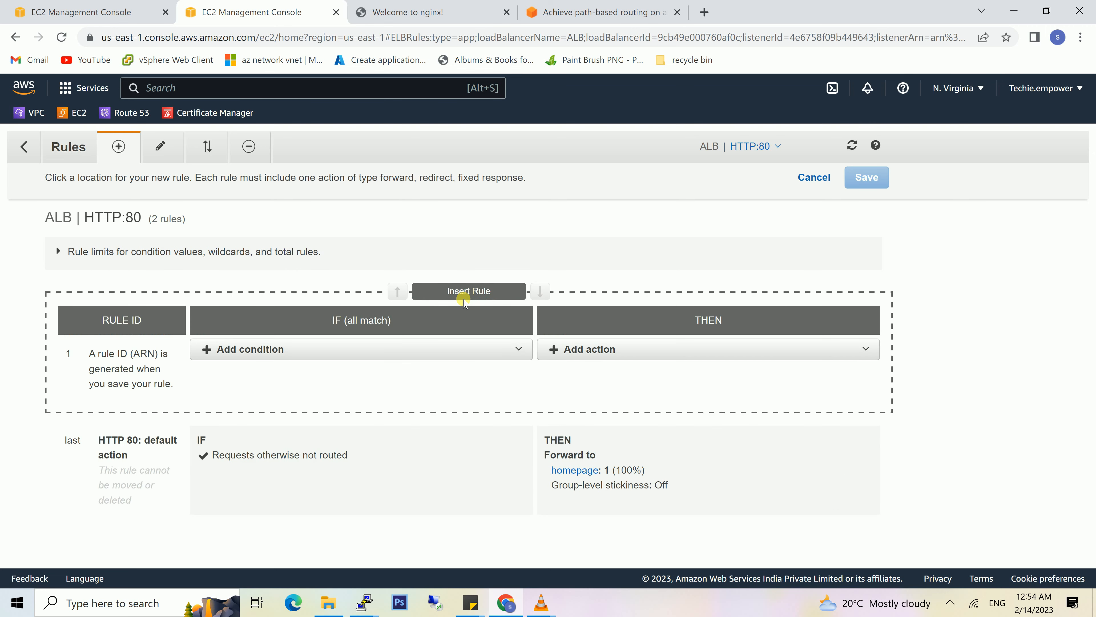
left_click(341, 350)
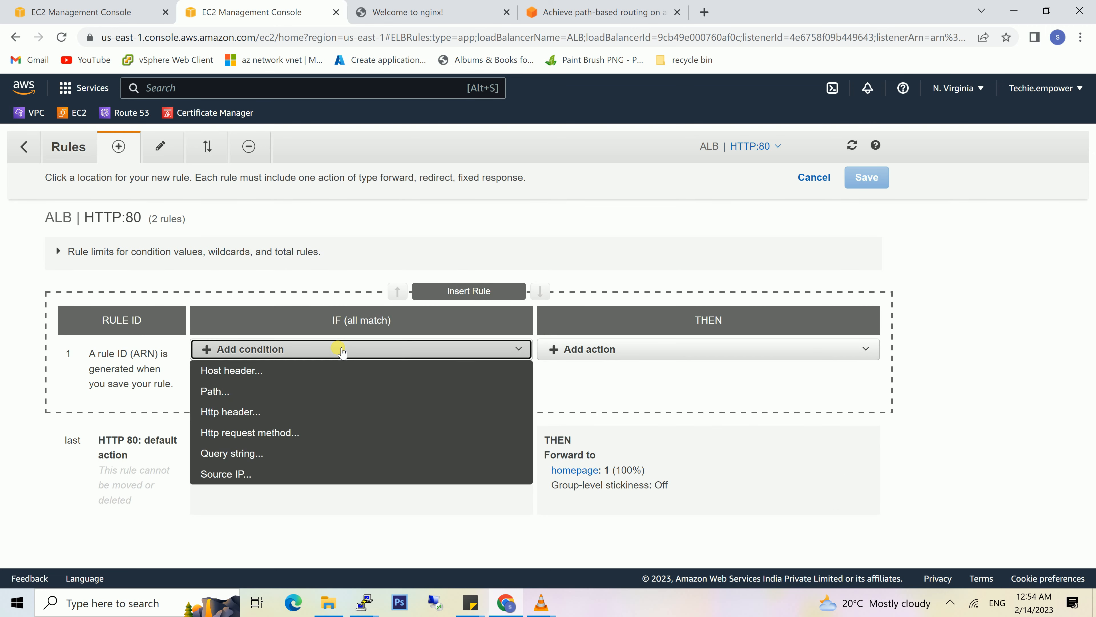
left_click(262, 388)
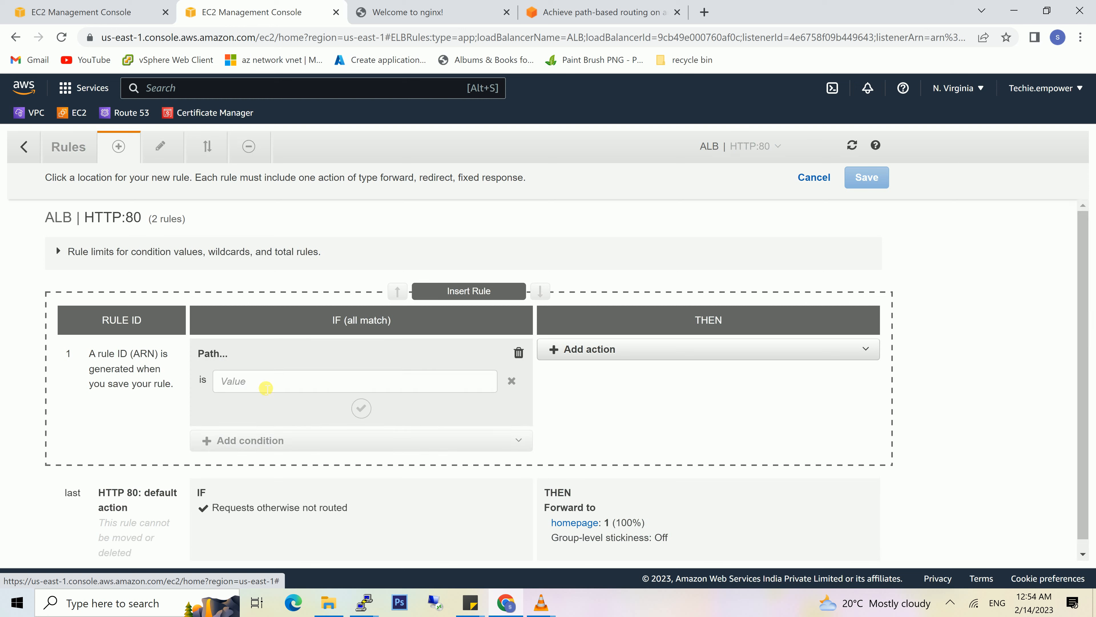
left_click(271, 388)
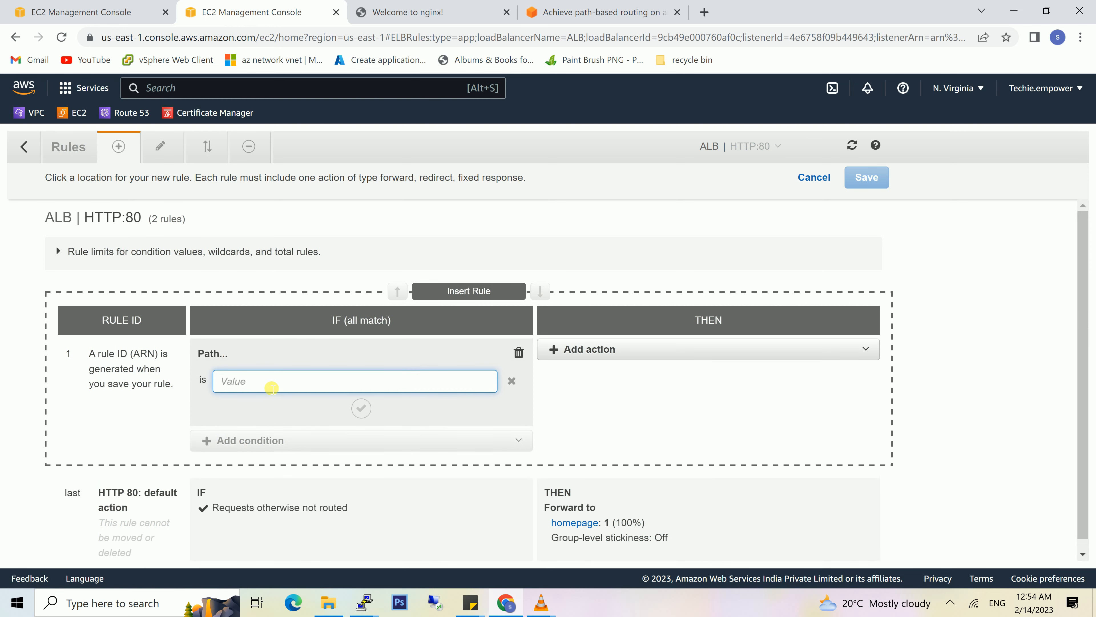
type("/tuto")
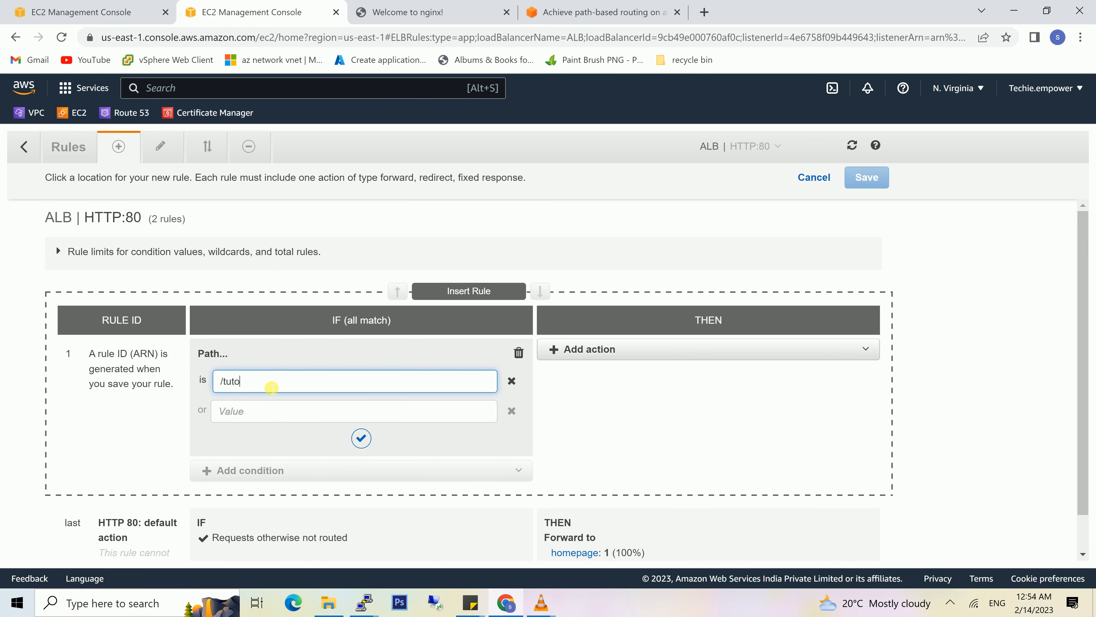
type("rila")
type("ls")
- Add a forward action to the tutorials target group for the new rule and save the rule
scroll(457, 432, "down", 1)
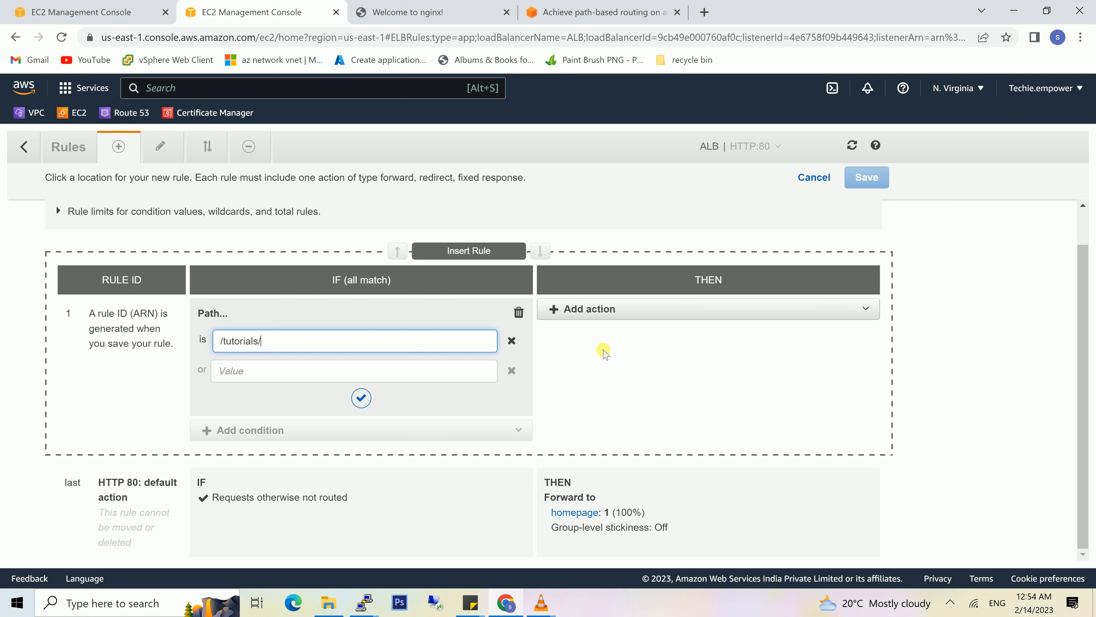
left_click(605, 310)
left_click(606, 328)
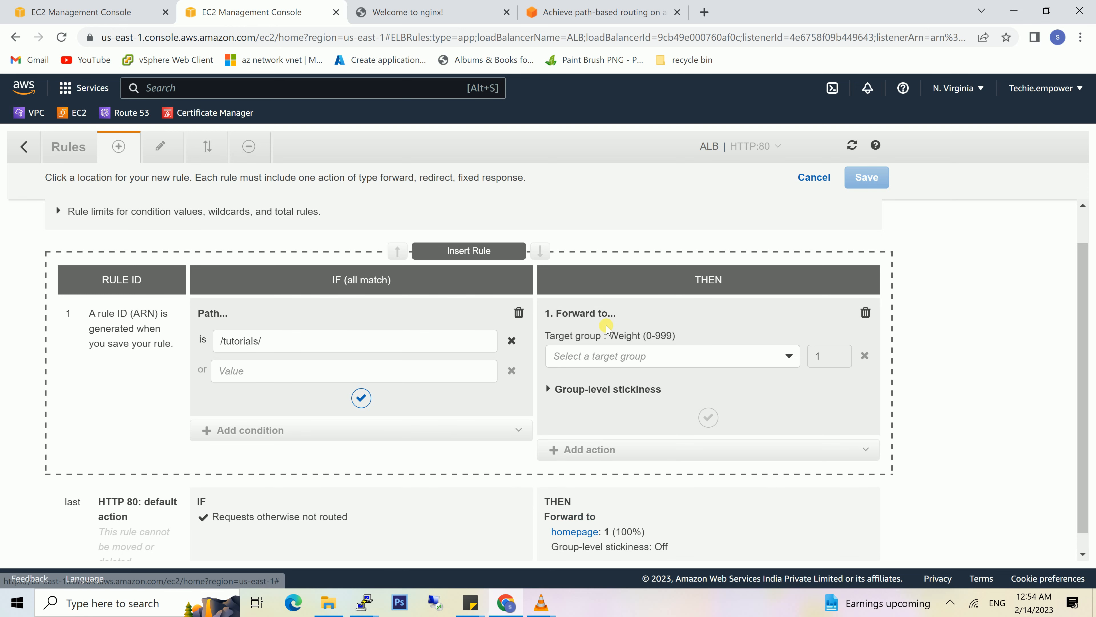
left_click(711, 356)
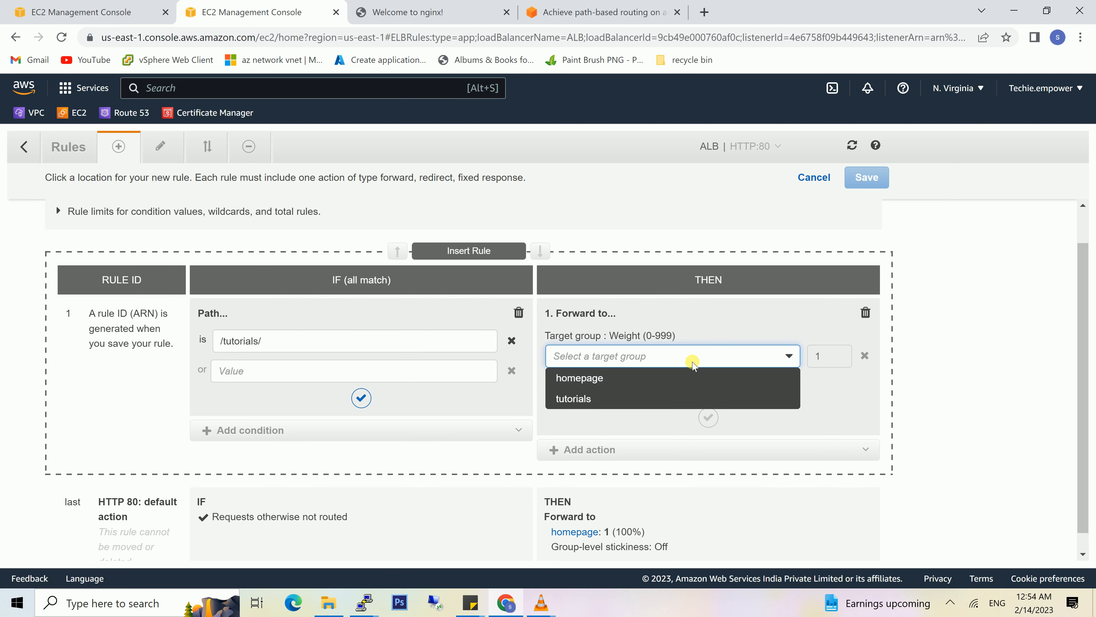
left_click(622, 397)
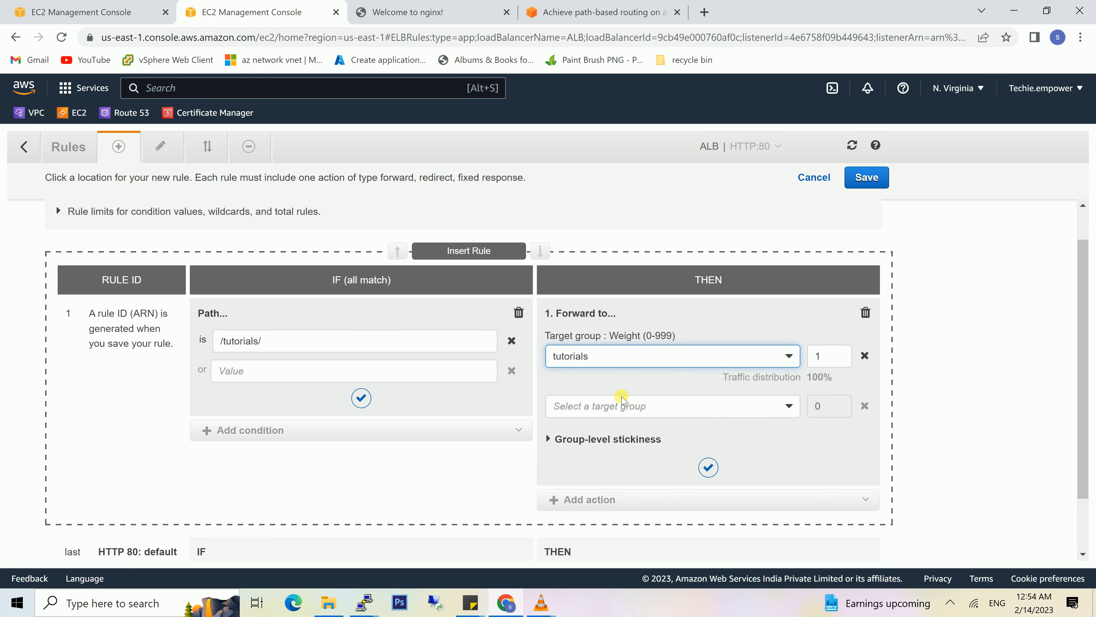
left_click(633, 407)
left_click(633, 408)
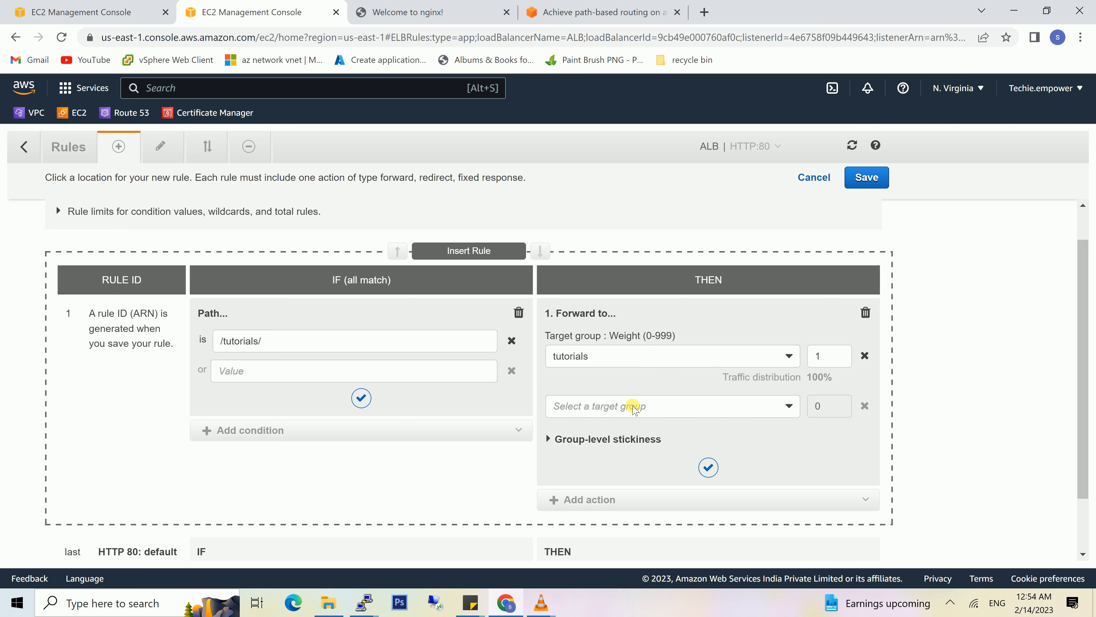
left_click(709, 467)
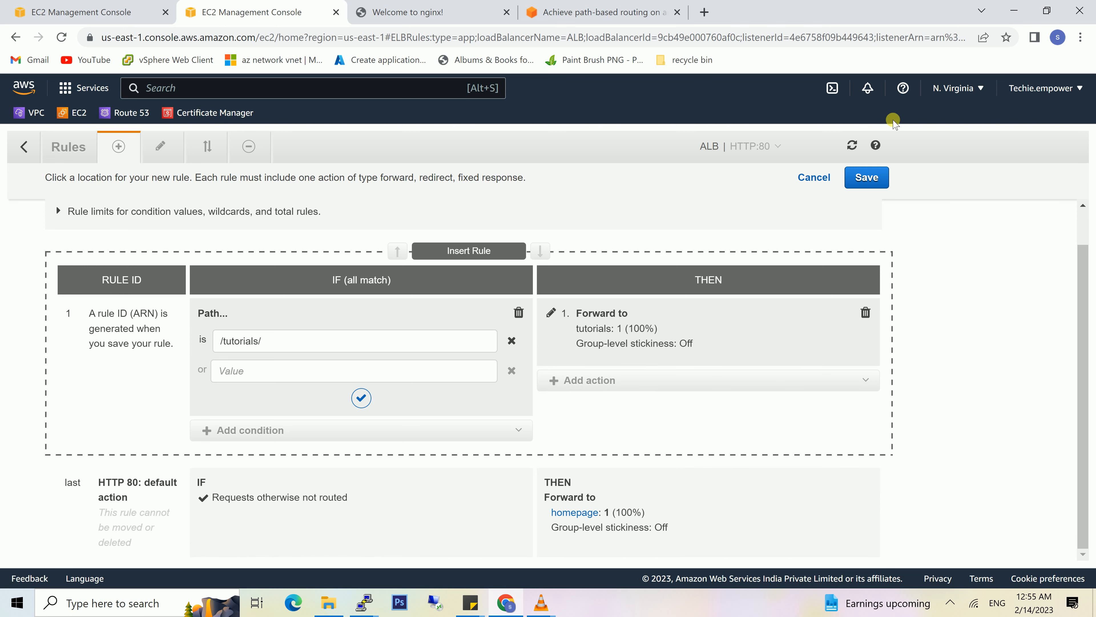
left_click(863, 177)
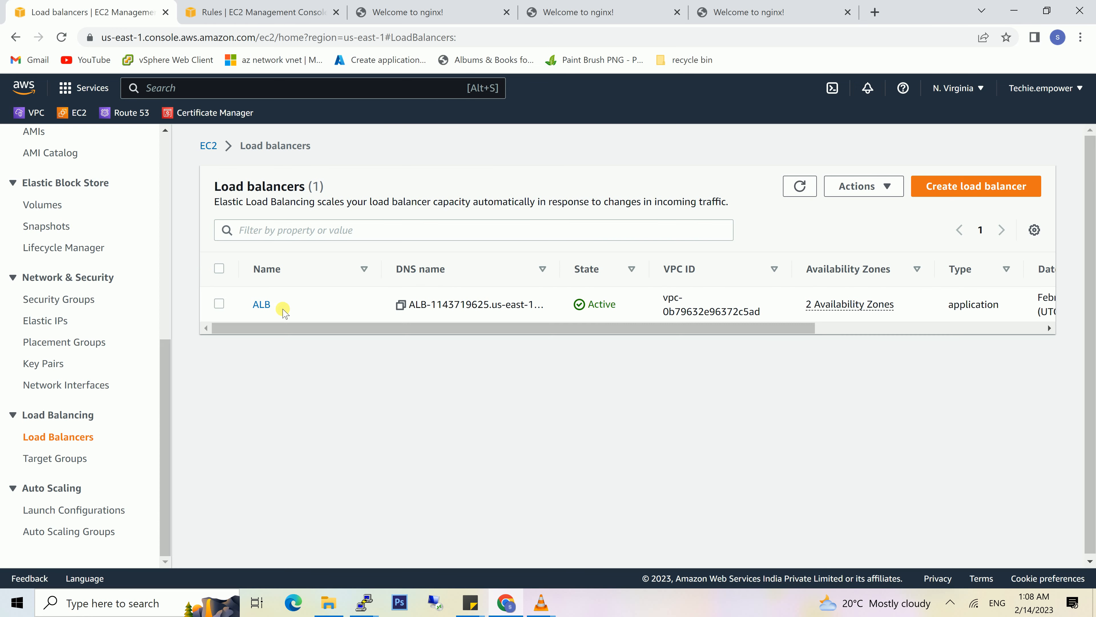
- Copy the DNS name of the ALB load balancer and load it in a new browser tab
left_click(261, 304)
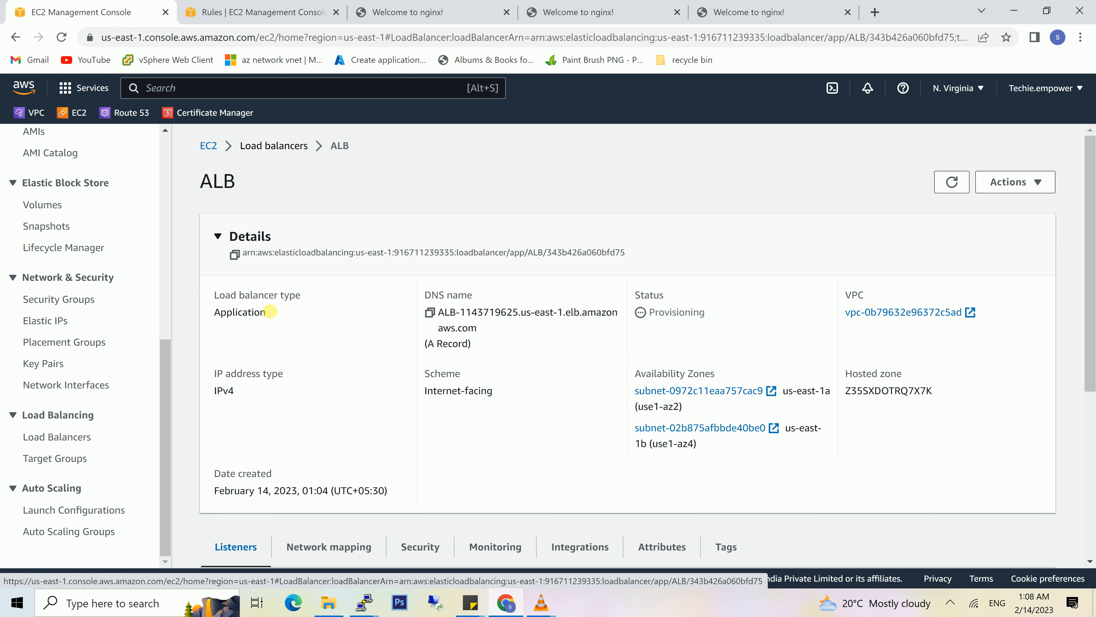
left_click(435, 313)
left_click(875, 12)
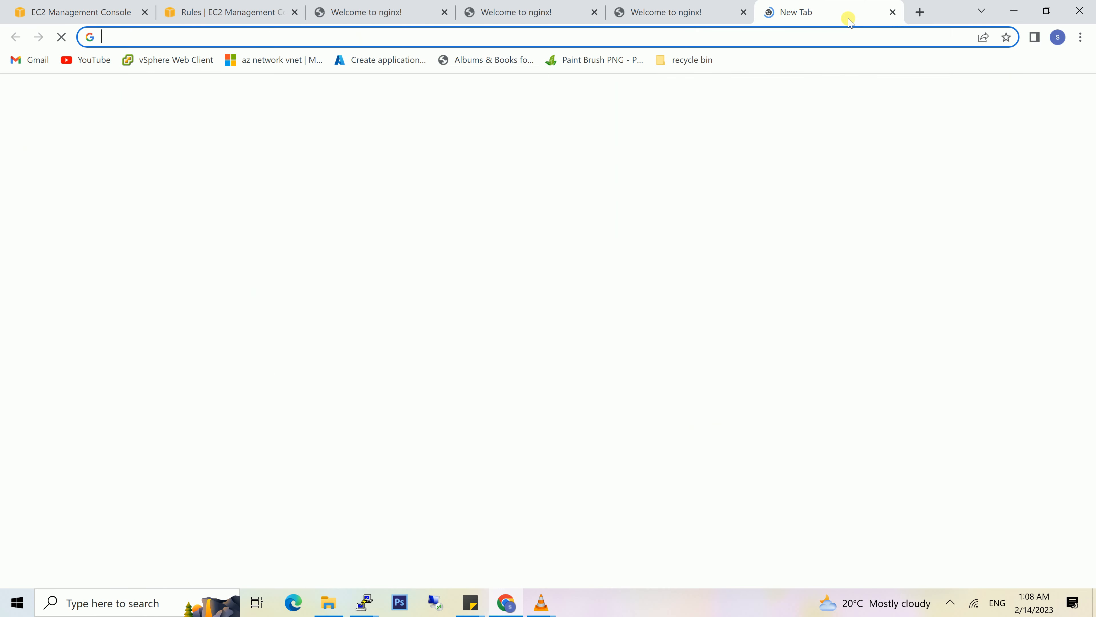
left_click(827, 39)
key("ctrl+v")
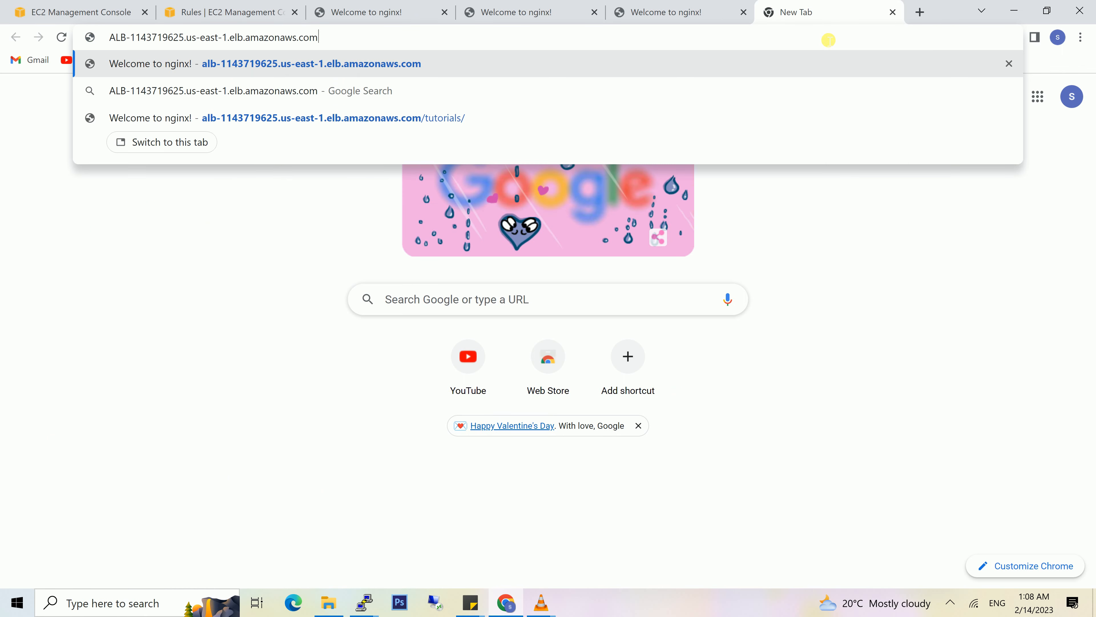
key("Return")
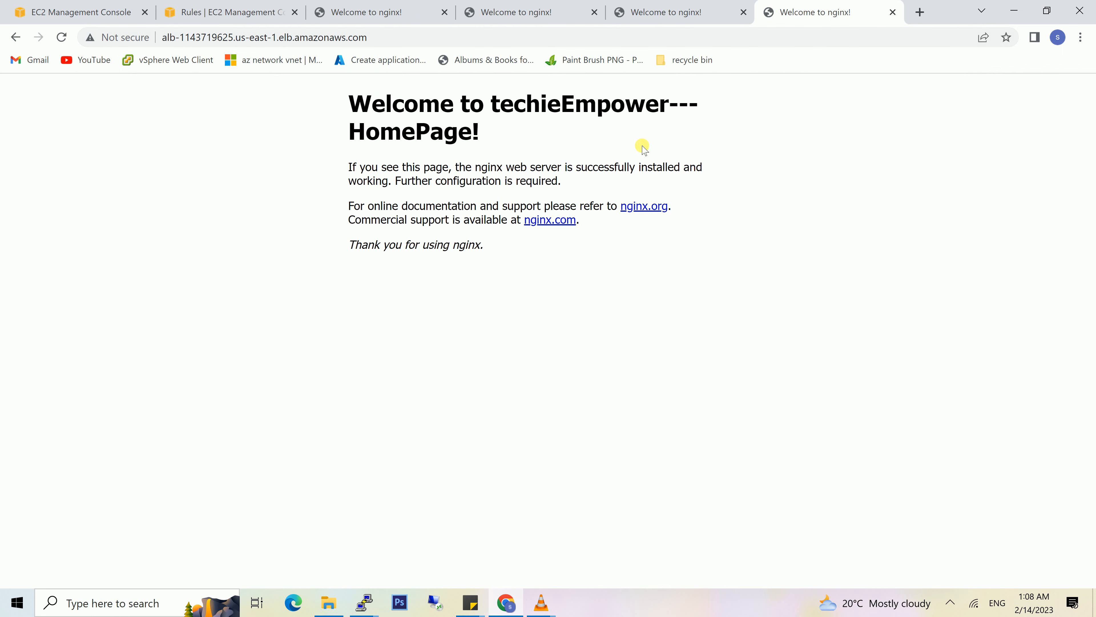
- Append /tutorials/ to the load balancer's address and load that page to test the path-based routing
left_click(378, 39)
left_click(380, 40)
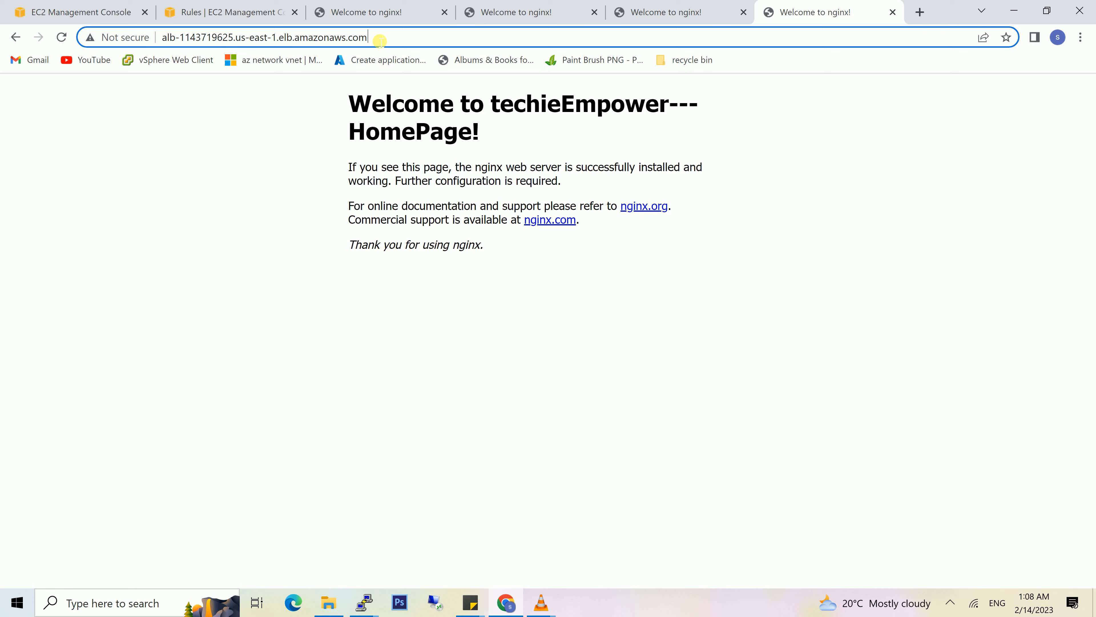
type("/tuto")
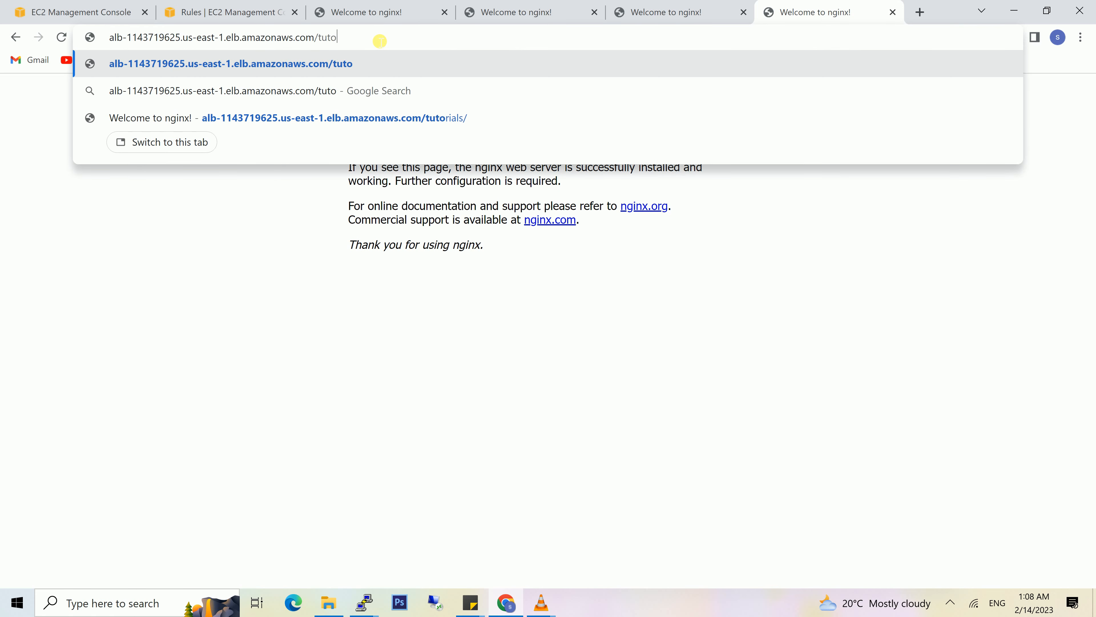
type("rials")
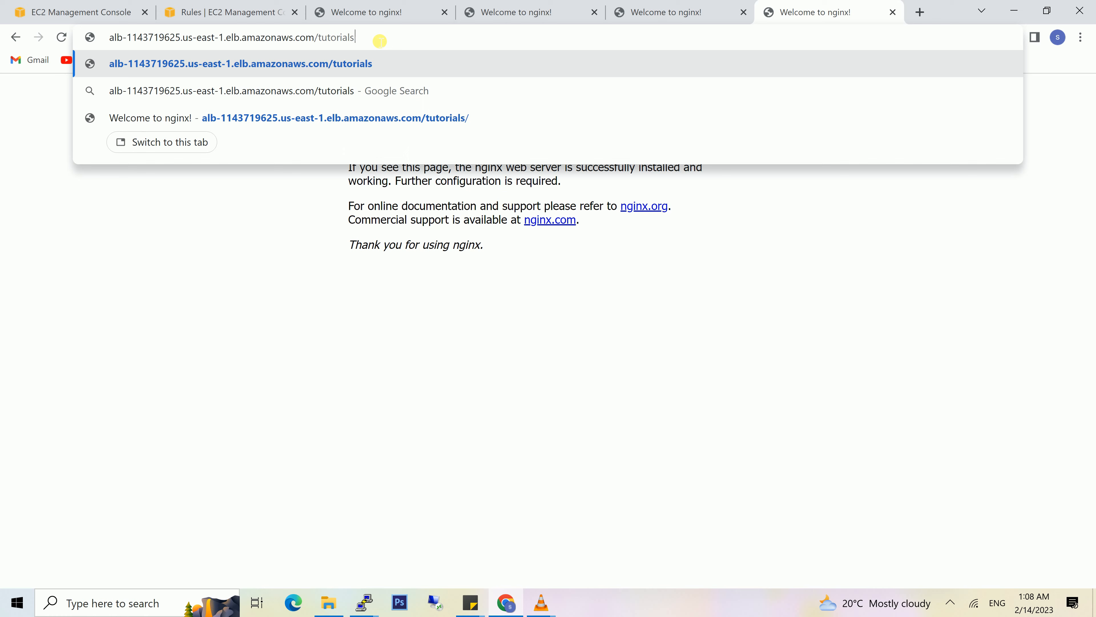
type("/")
key("Return")
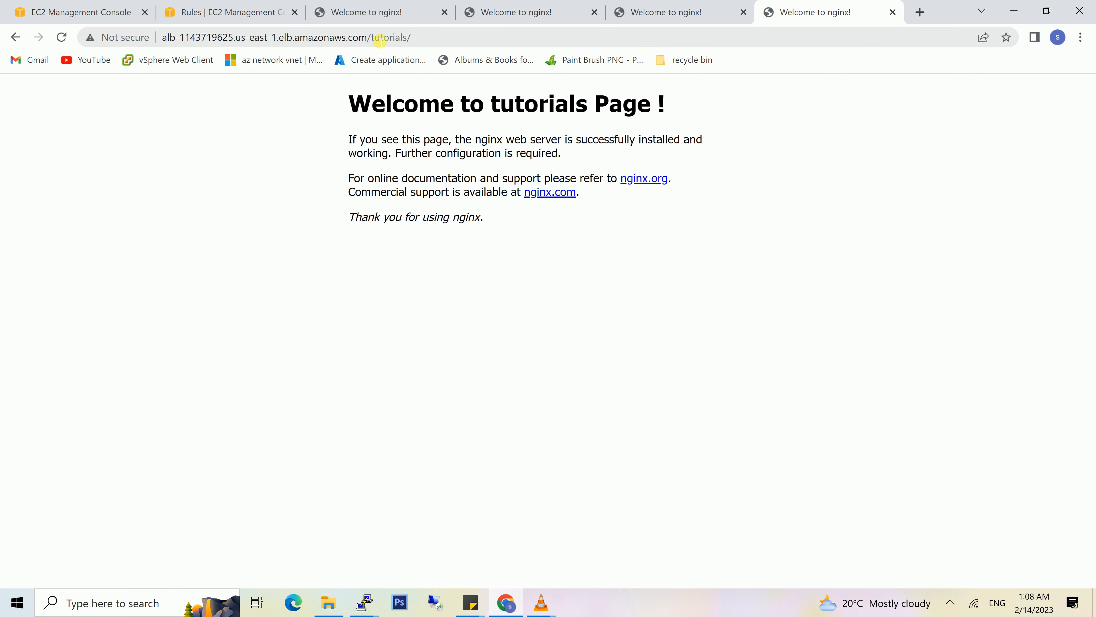